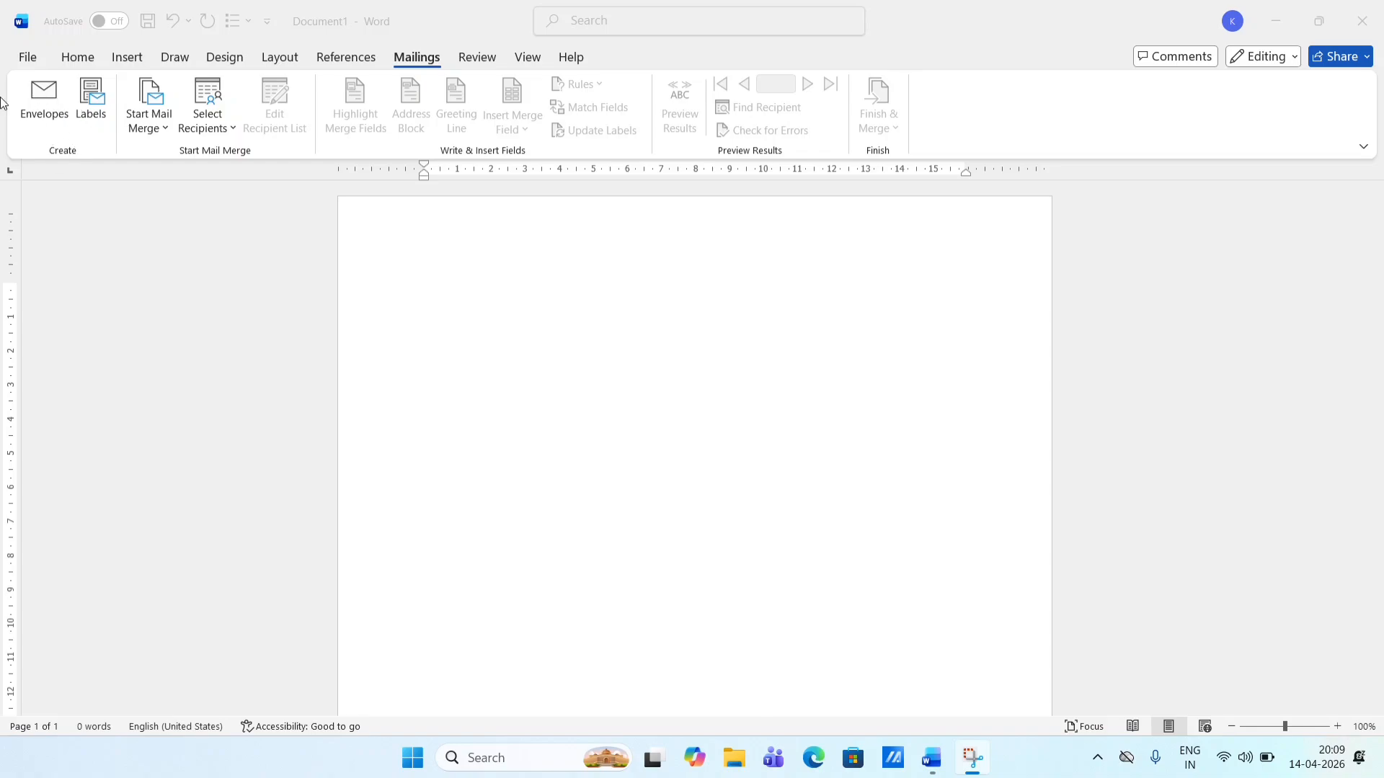
- Open Envelopes and Labels and clear the old return address
click(51, 103)
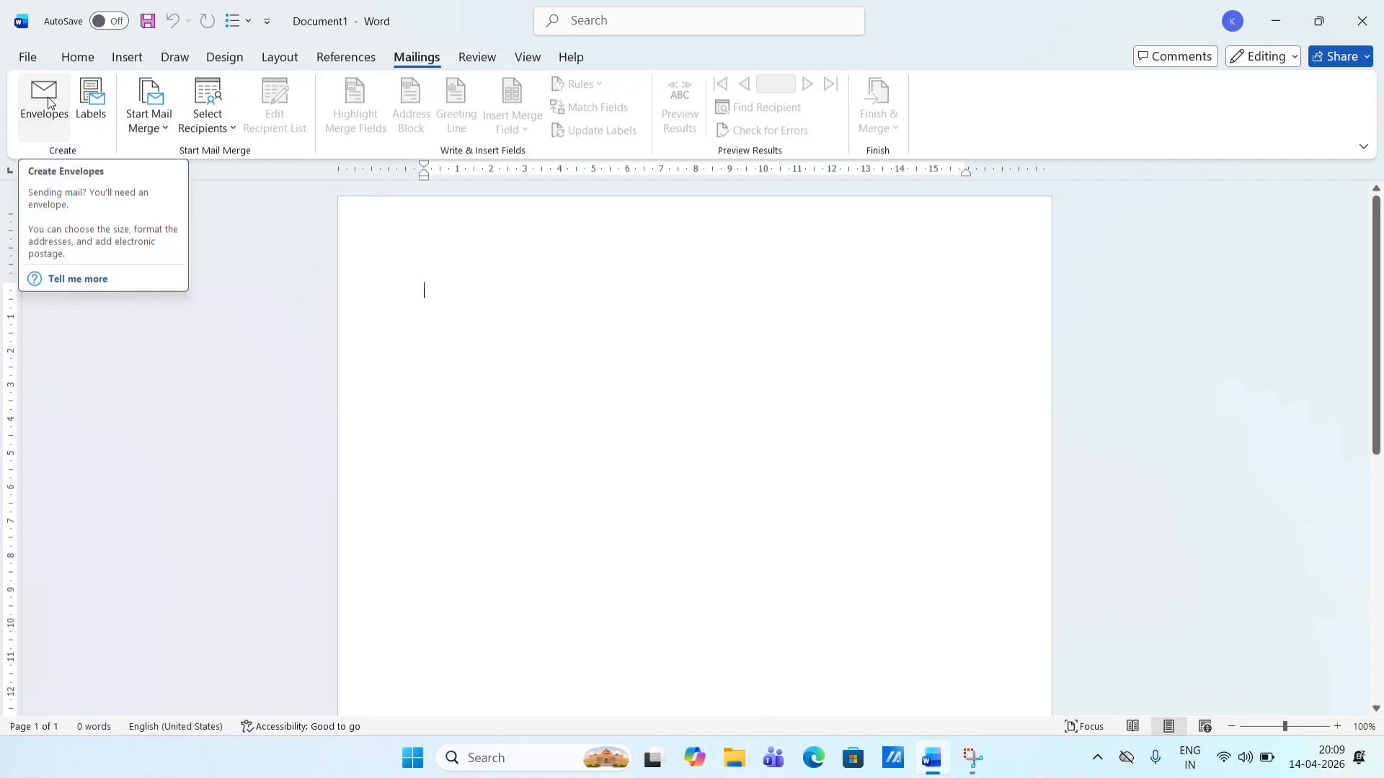
click(48, 98)
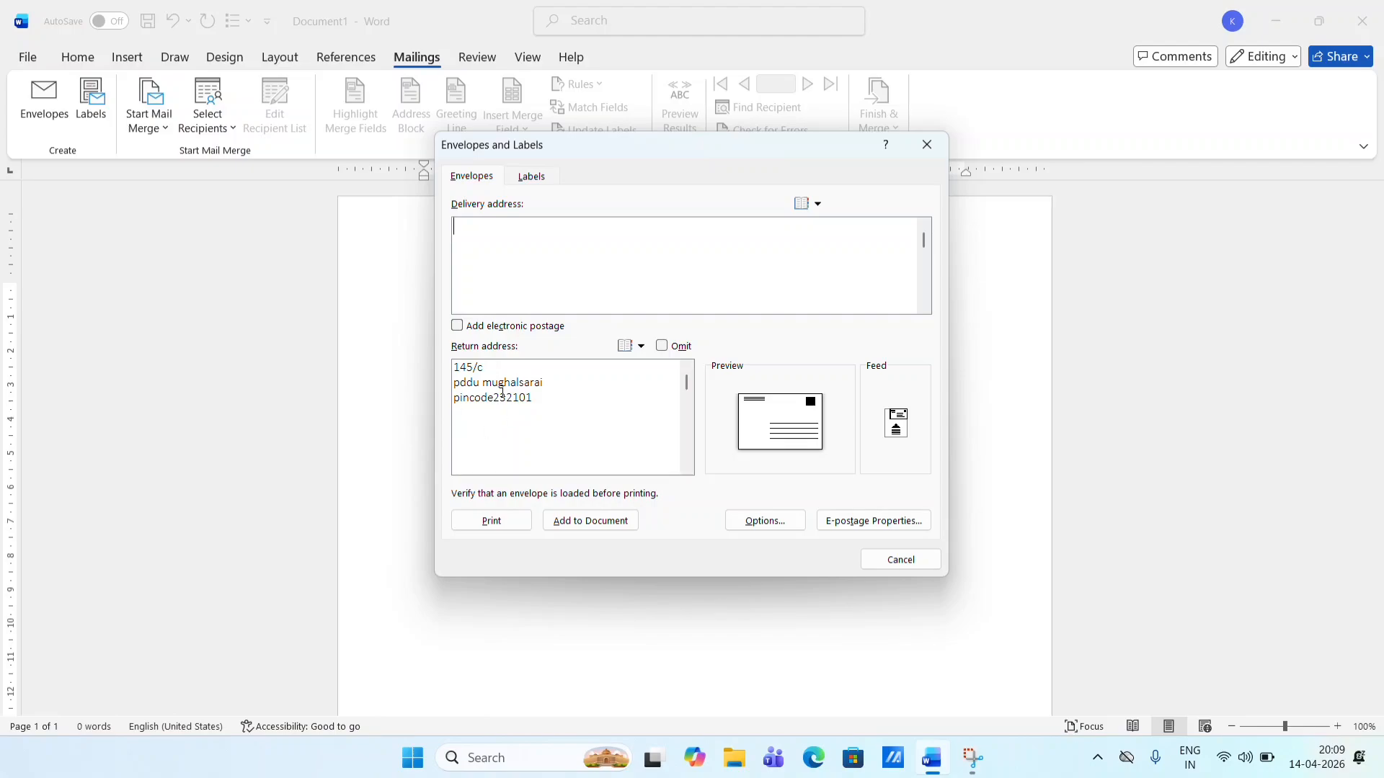
drag(559, 417, 439, 344)
key(BackSpace)
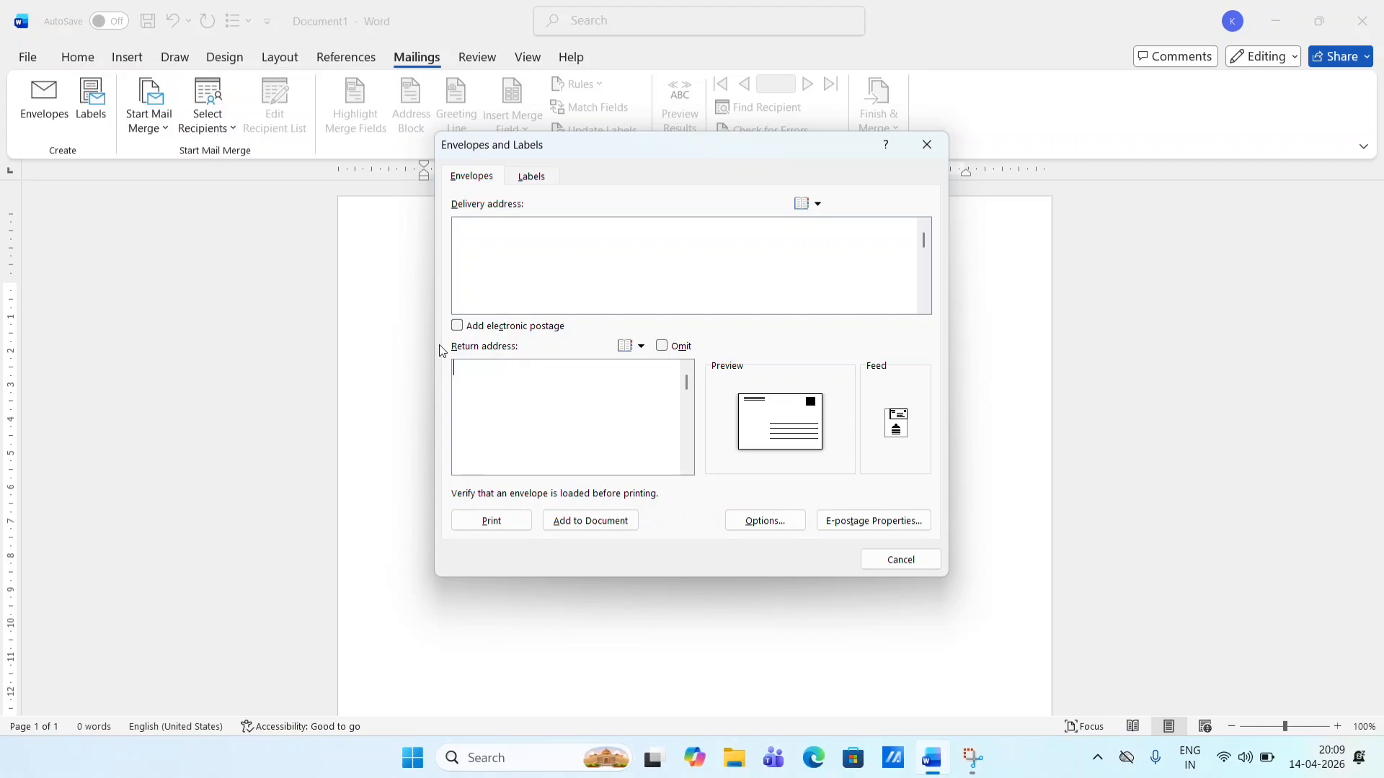
- Enter the recipient's two-line delivery address in the Delivery address box
click(472, 243)
key(Return)
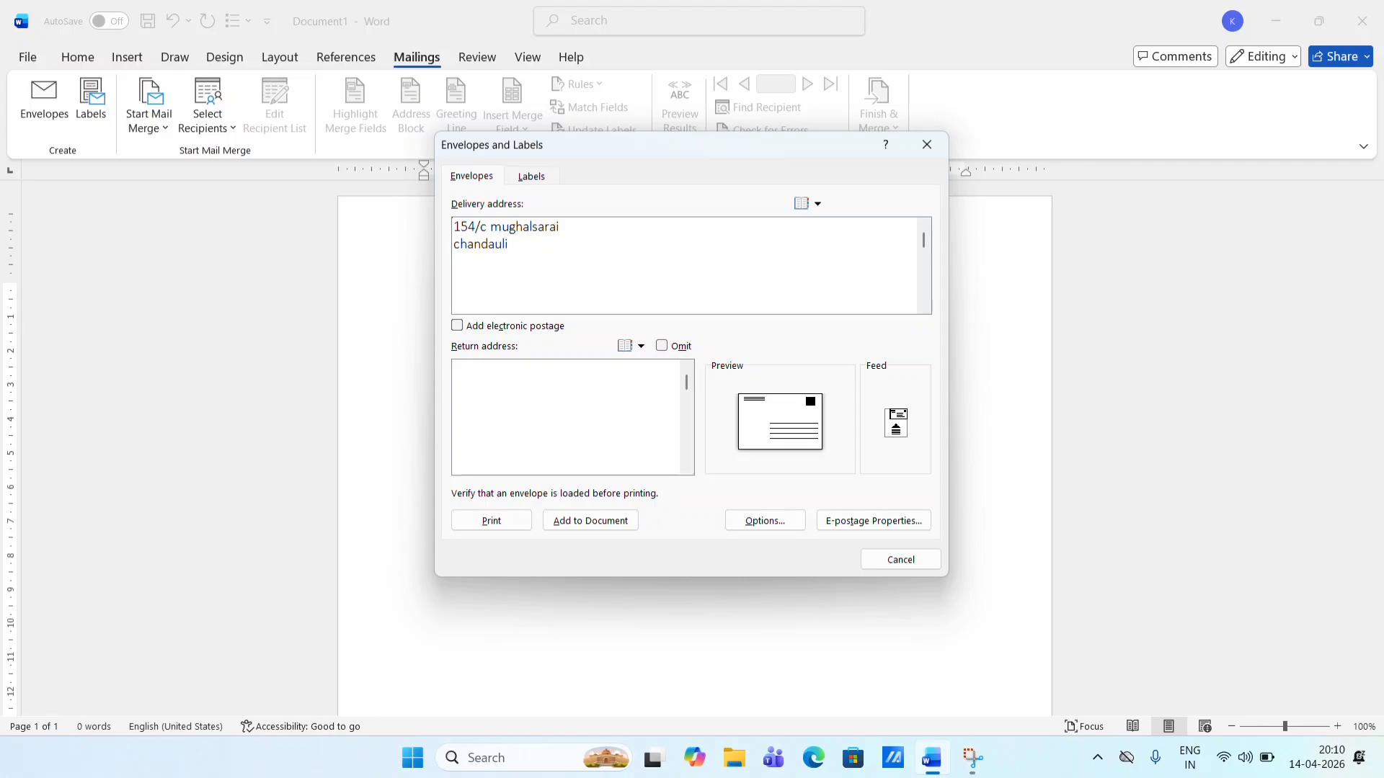
- Type the sender's three-line return address into the Return address box
click(512, 391)
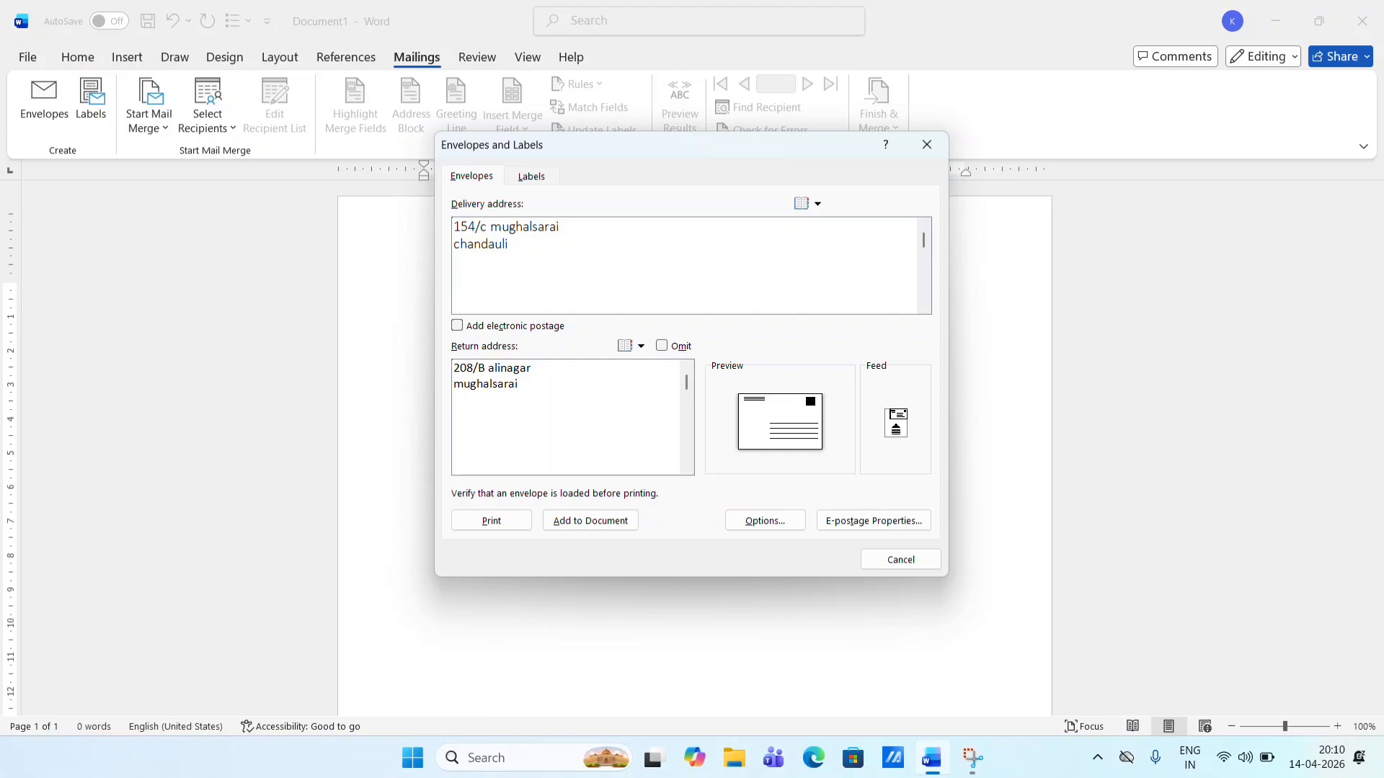
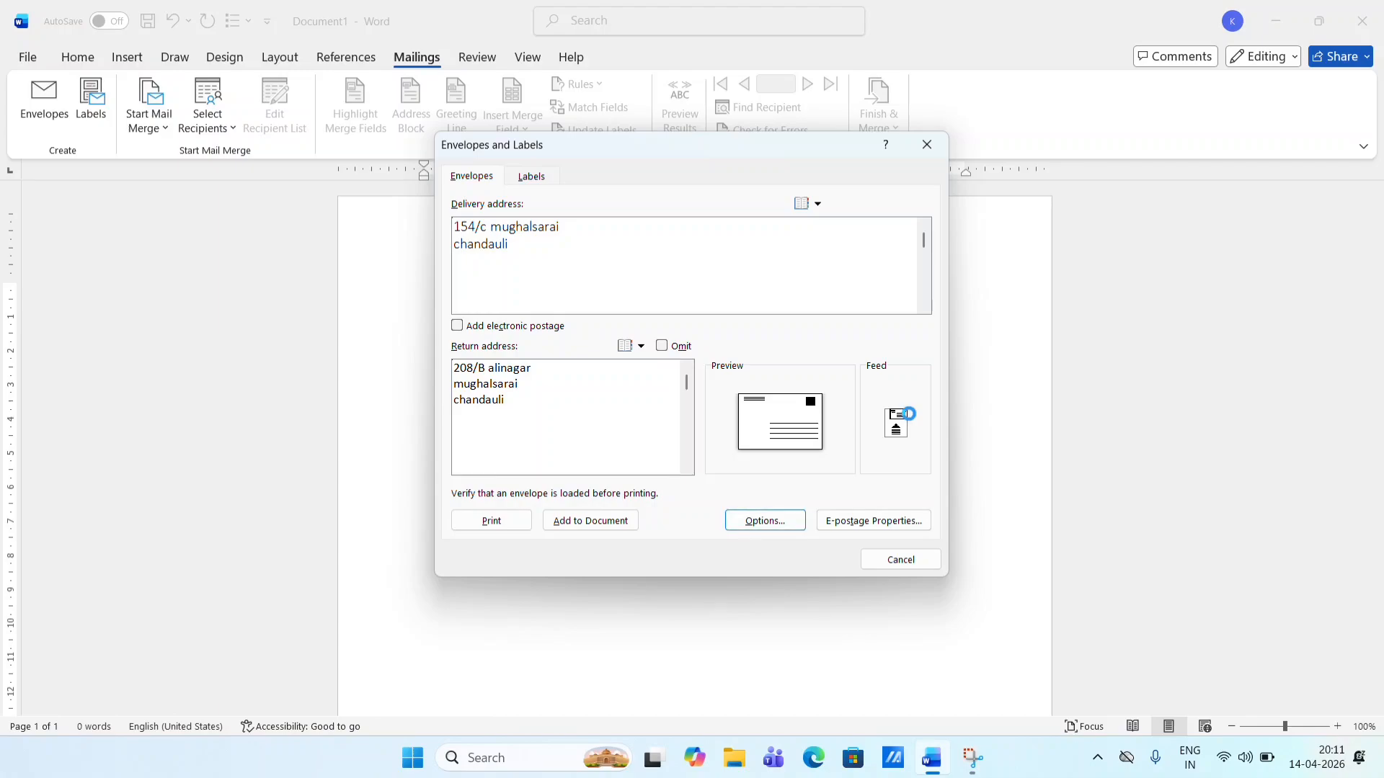
- Use the fourth feed method, add the envelope to the document, and keep the return address as default
click(888, 397)
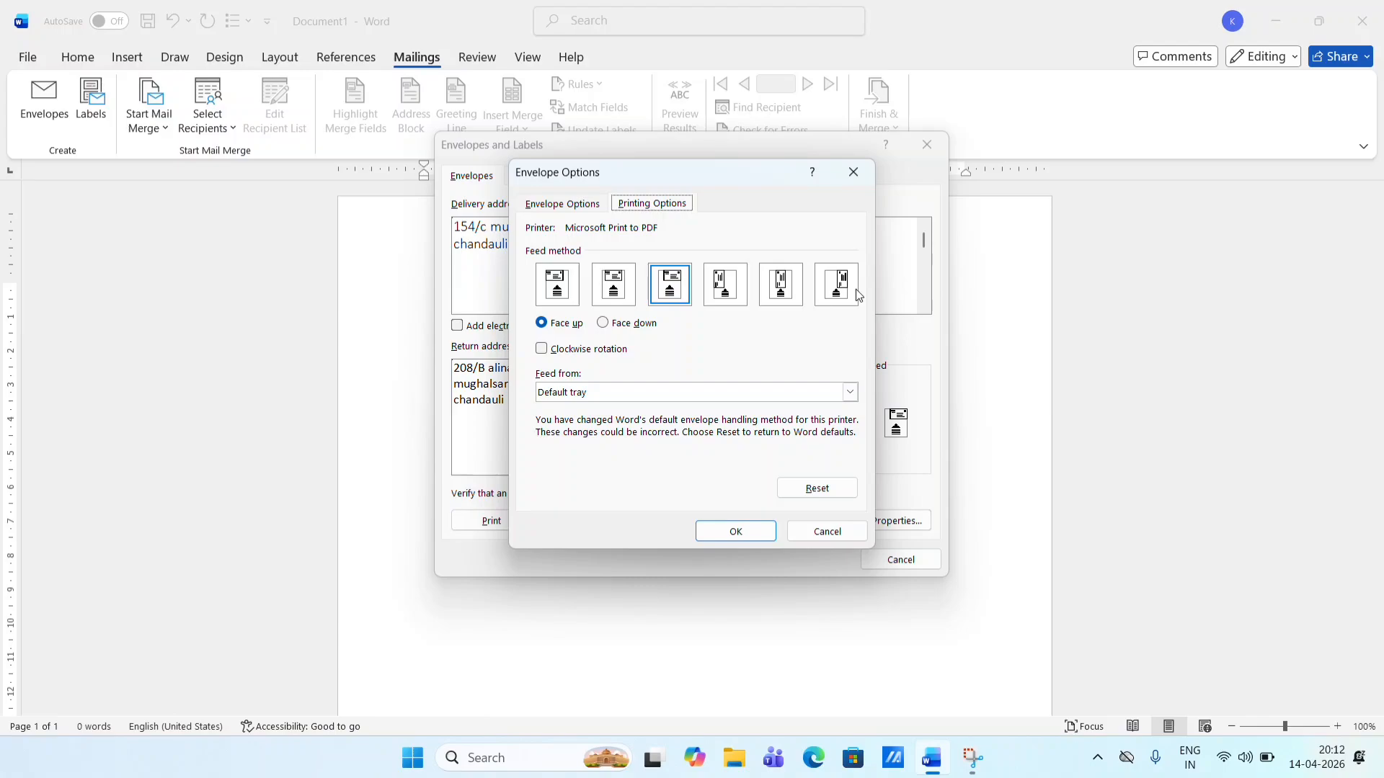
click(725, 299)
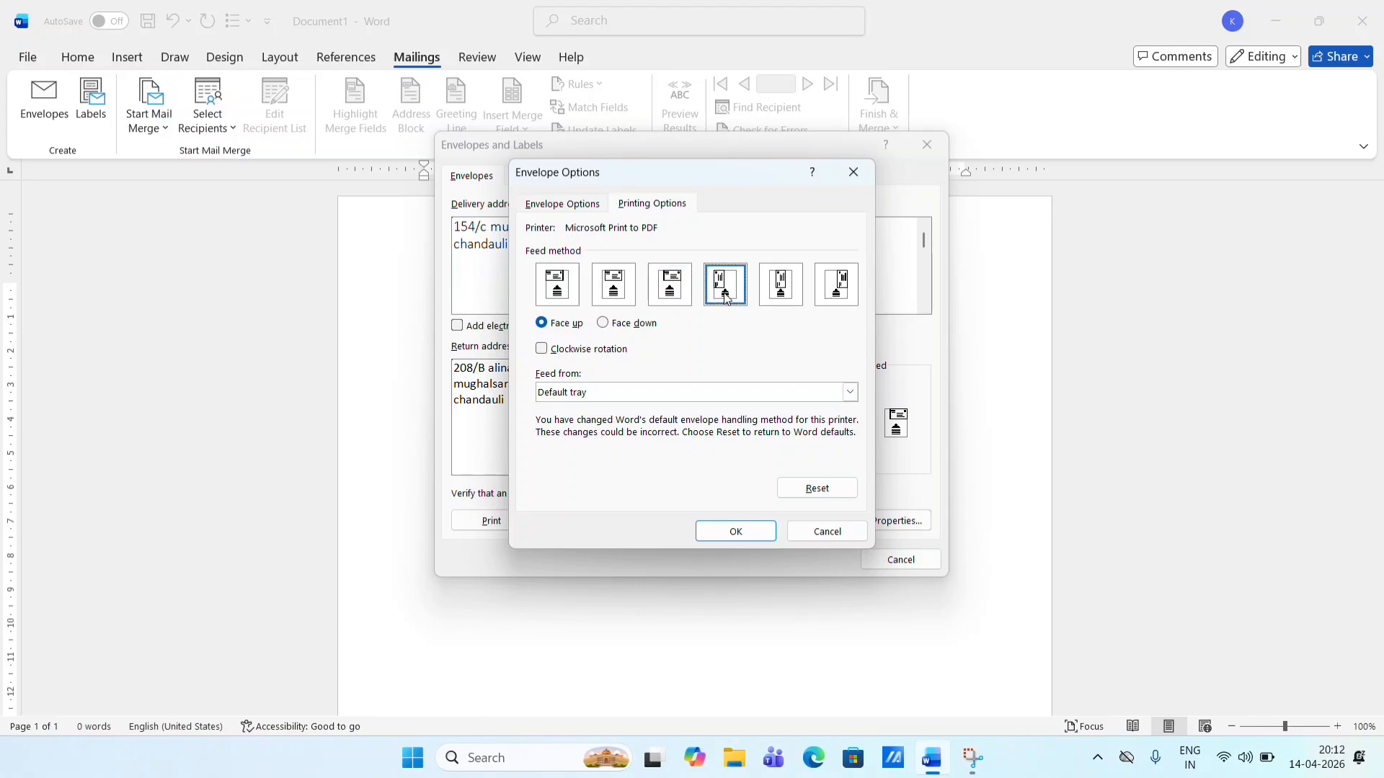
click(733, 535)
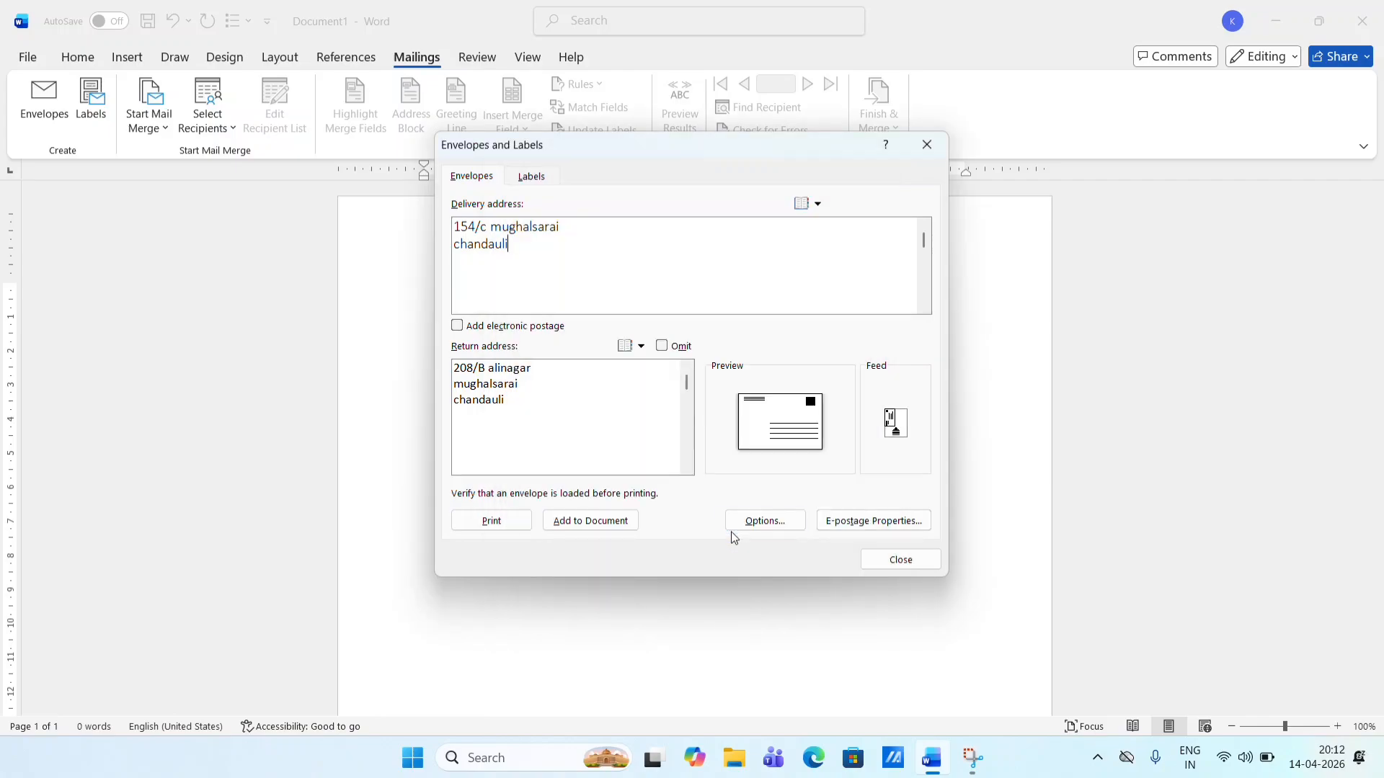
click(585, 521)
click(735, 405)
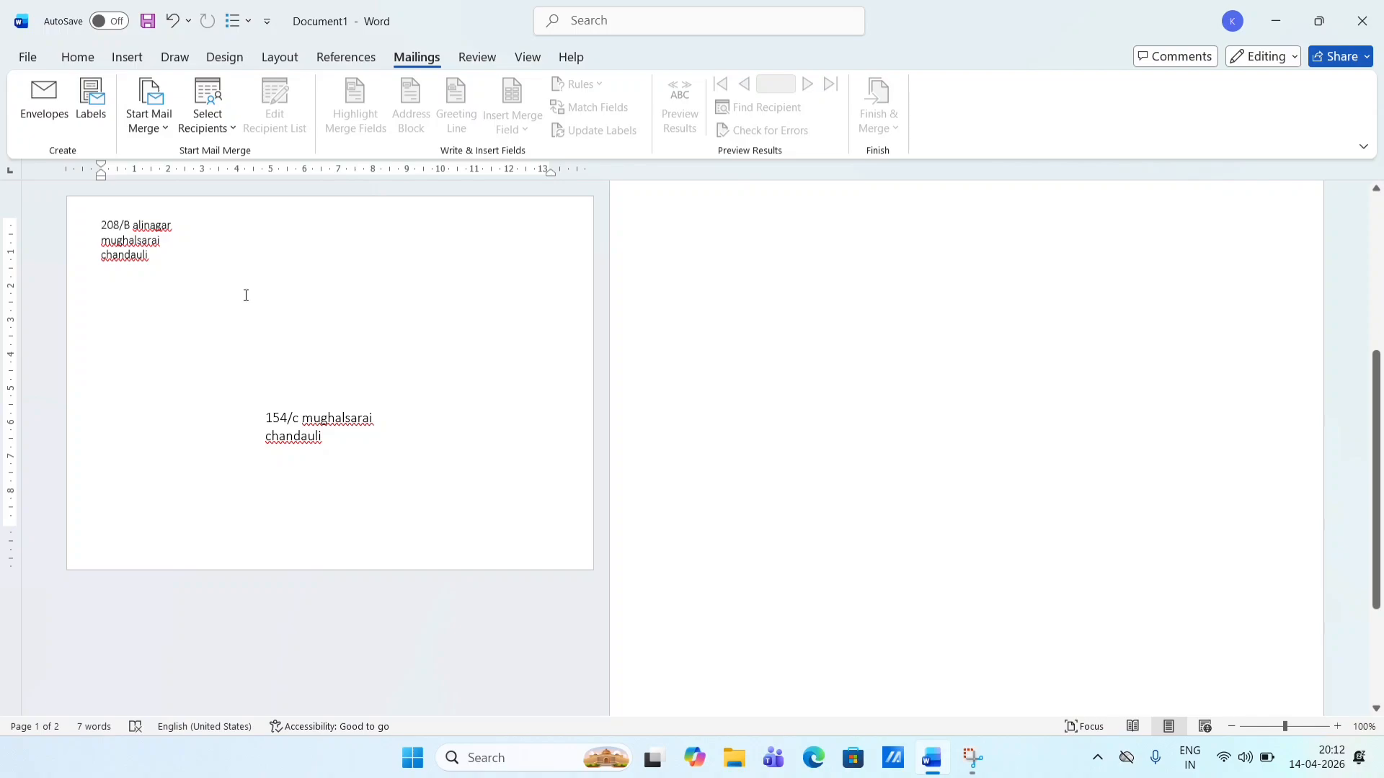
- Make the return address bold at 18 pt, with no italic or underline
drag(167, 262, 93, 228)
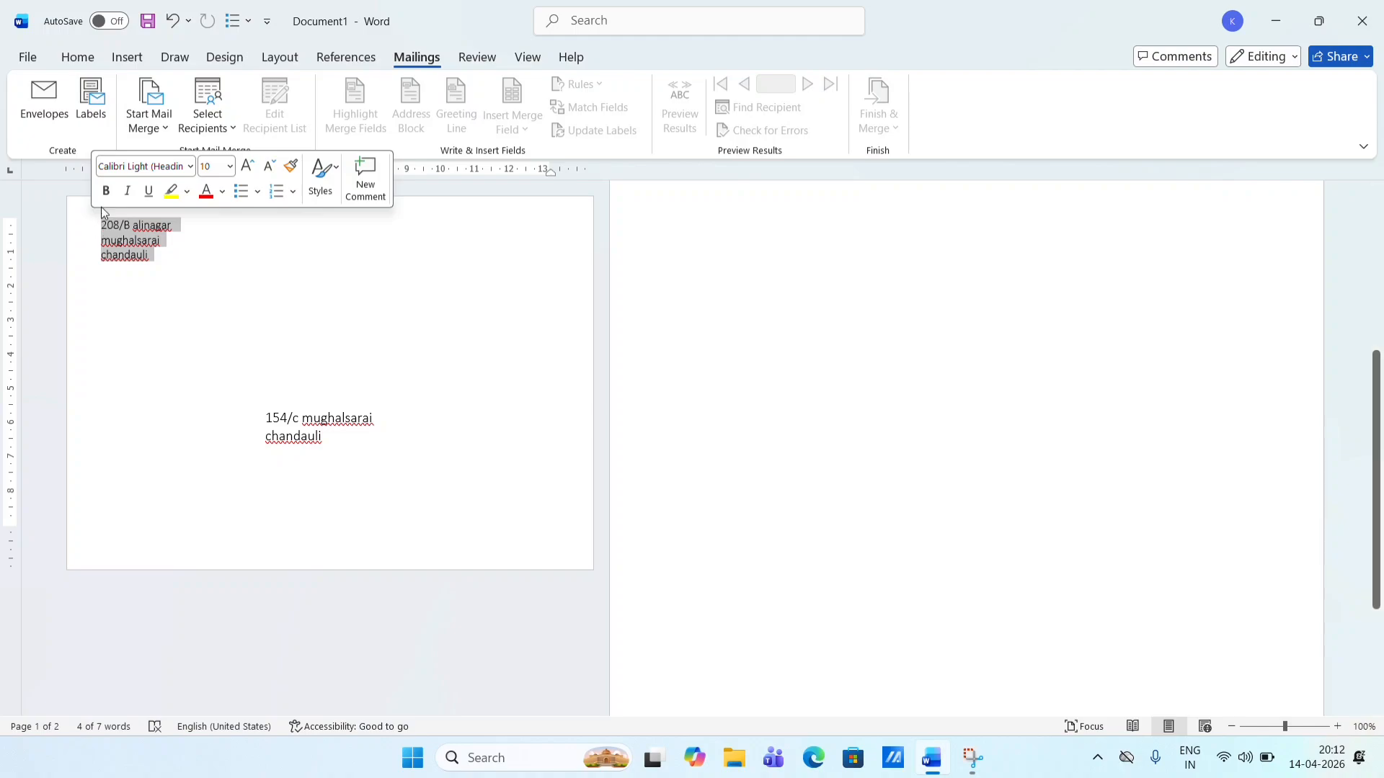
click(106, 191)
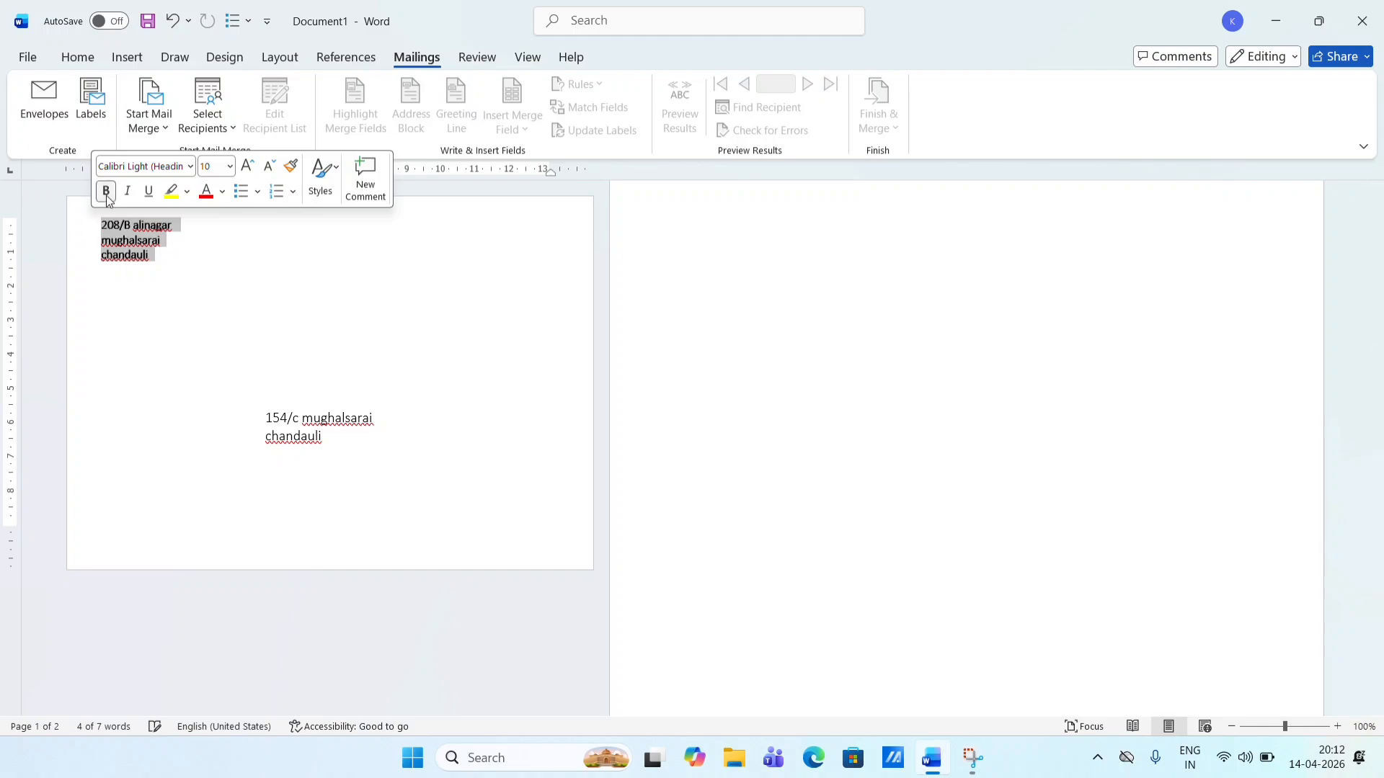
click(253, 169)
click(253, 168)
click(254, 169)
click(254, 169)
click(253, 169)
click(248, 168)
click(249, 168)
click(248, 168)
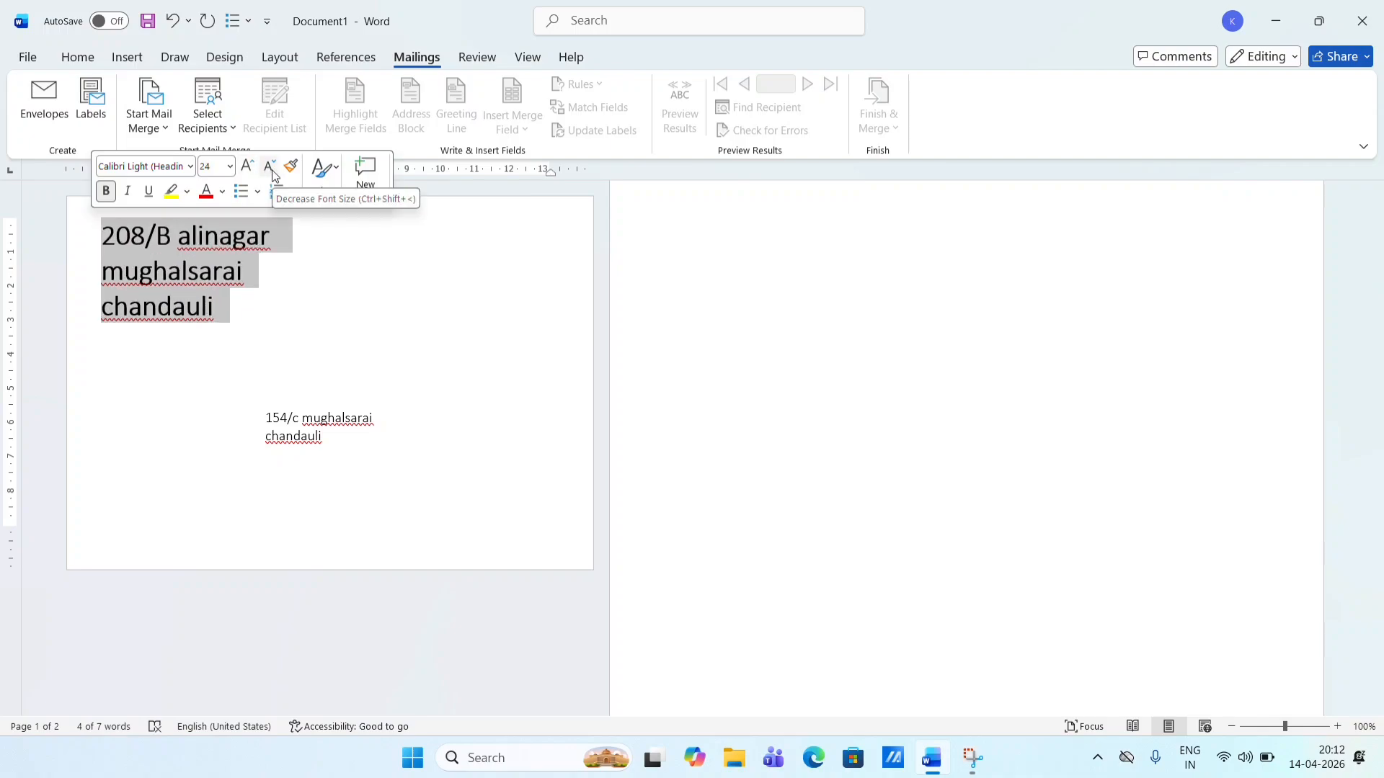
click(270, 168)
click(270, 168)
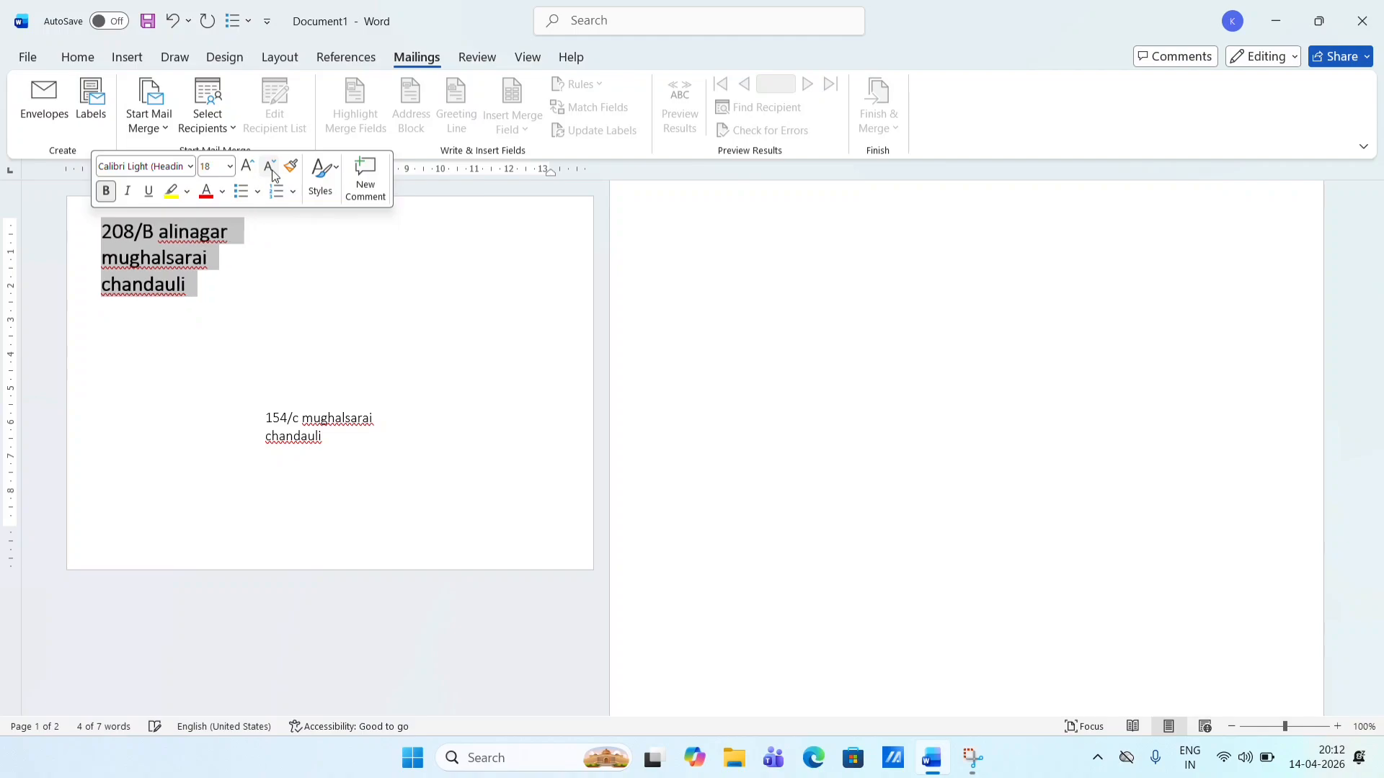
click(270, 168)
click(127, 191)
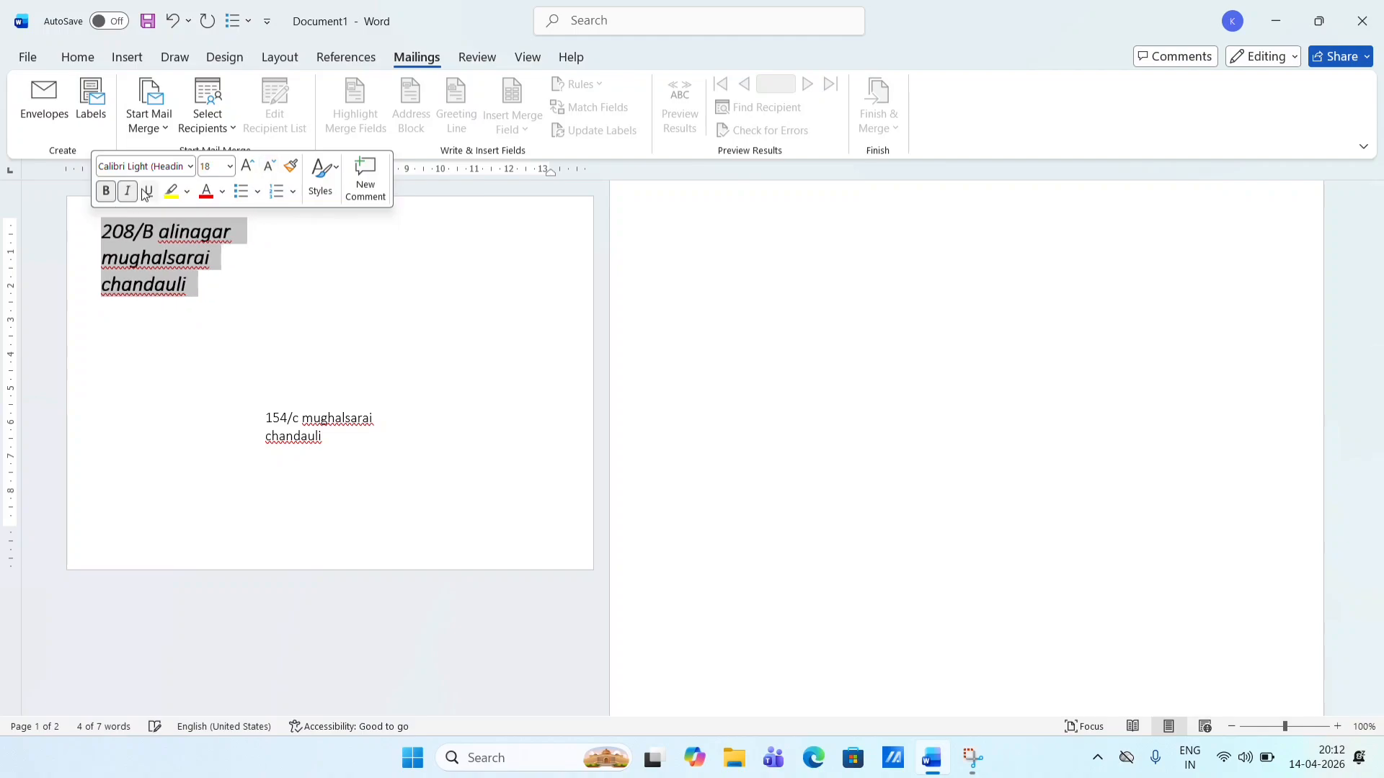
click(150, 191)
click(149, 192)
click(129, 192)
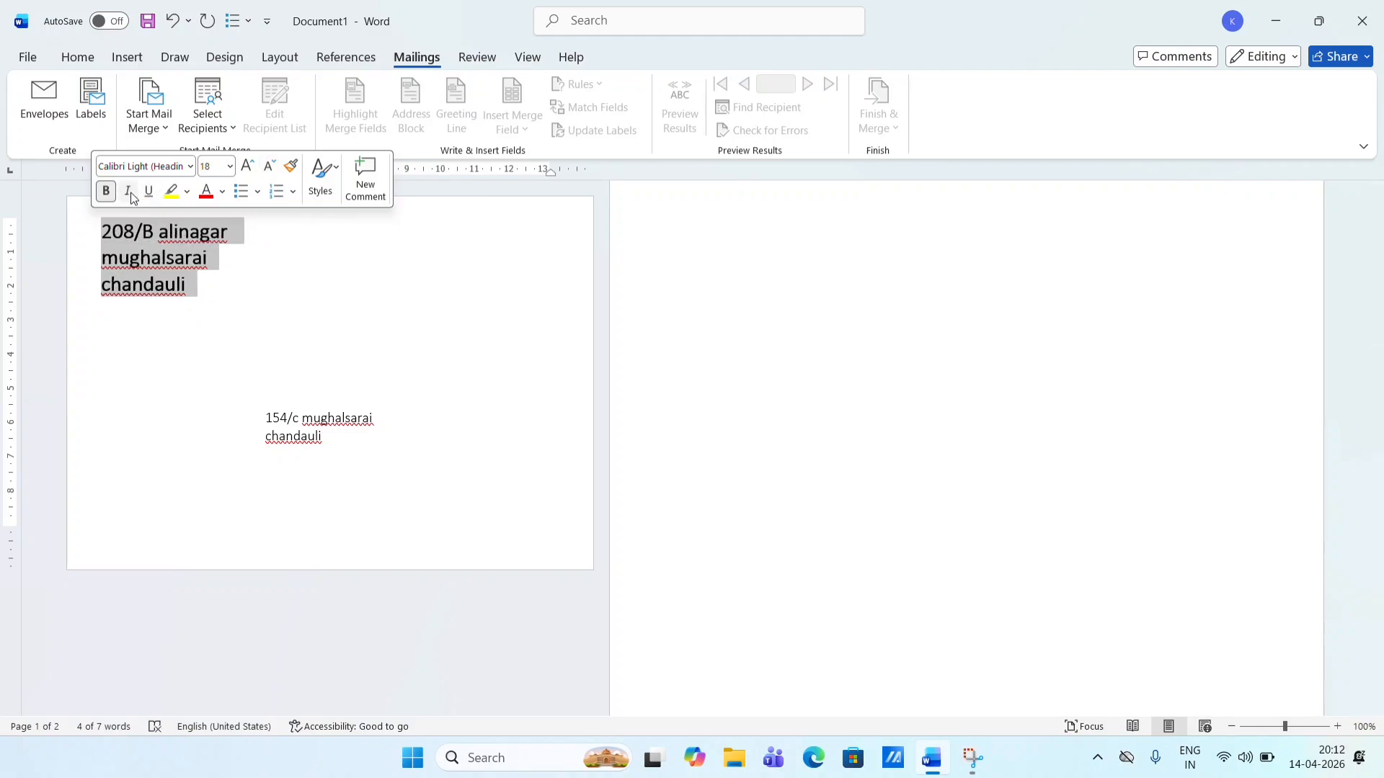
click(323, 443)
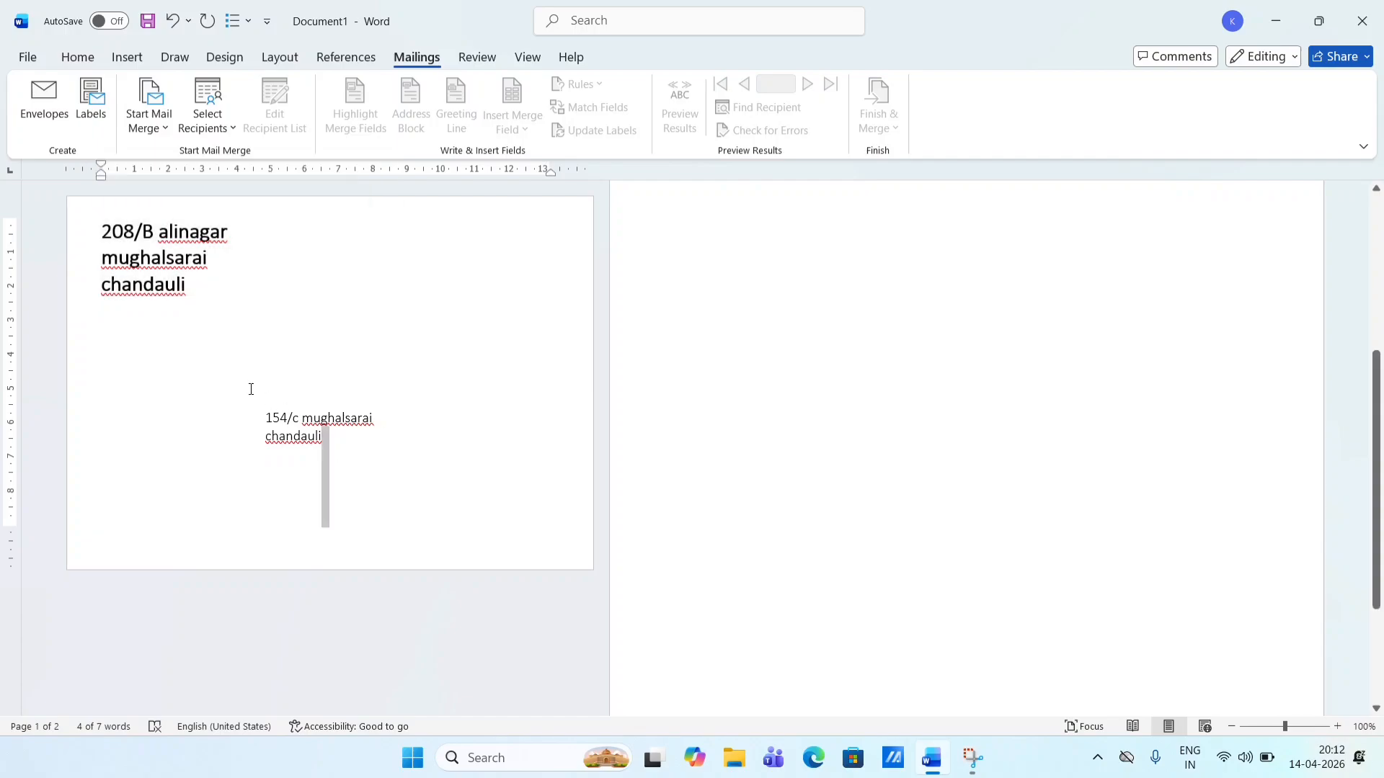
- Grow the delivery address text to 22 pt and reopen Envelopes and Labels
click(289, 431)
click(271, 418)
drag(271, 418, 340, 441)
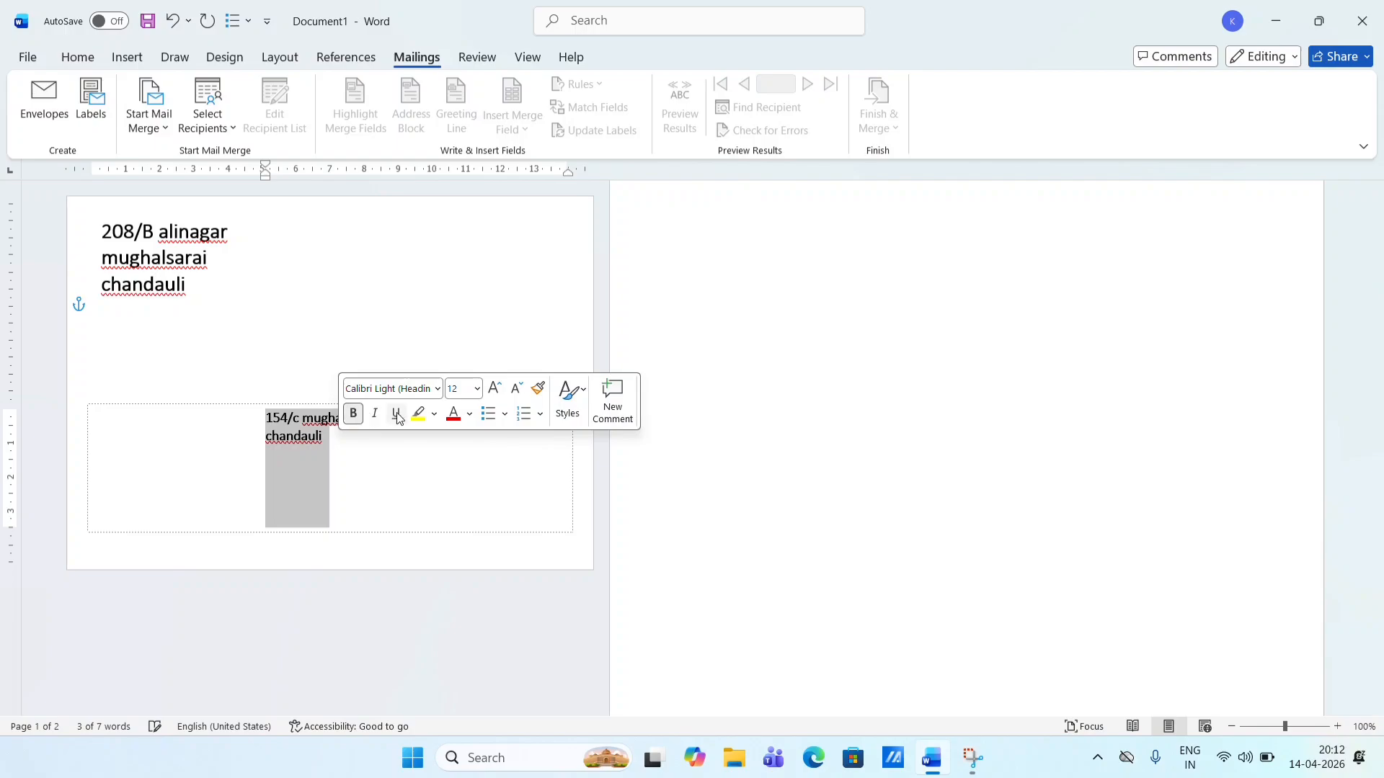
click(500, 394)
click(501, 395)
click(501, 395)
click(500, 396)
click(501, 395)
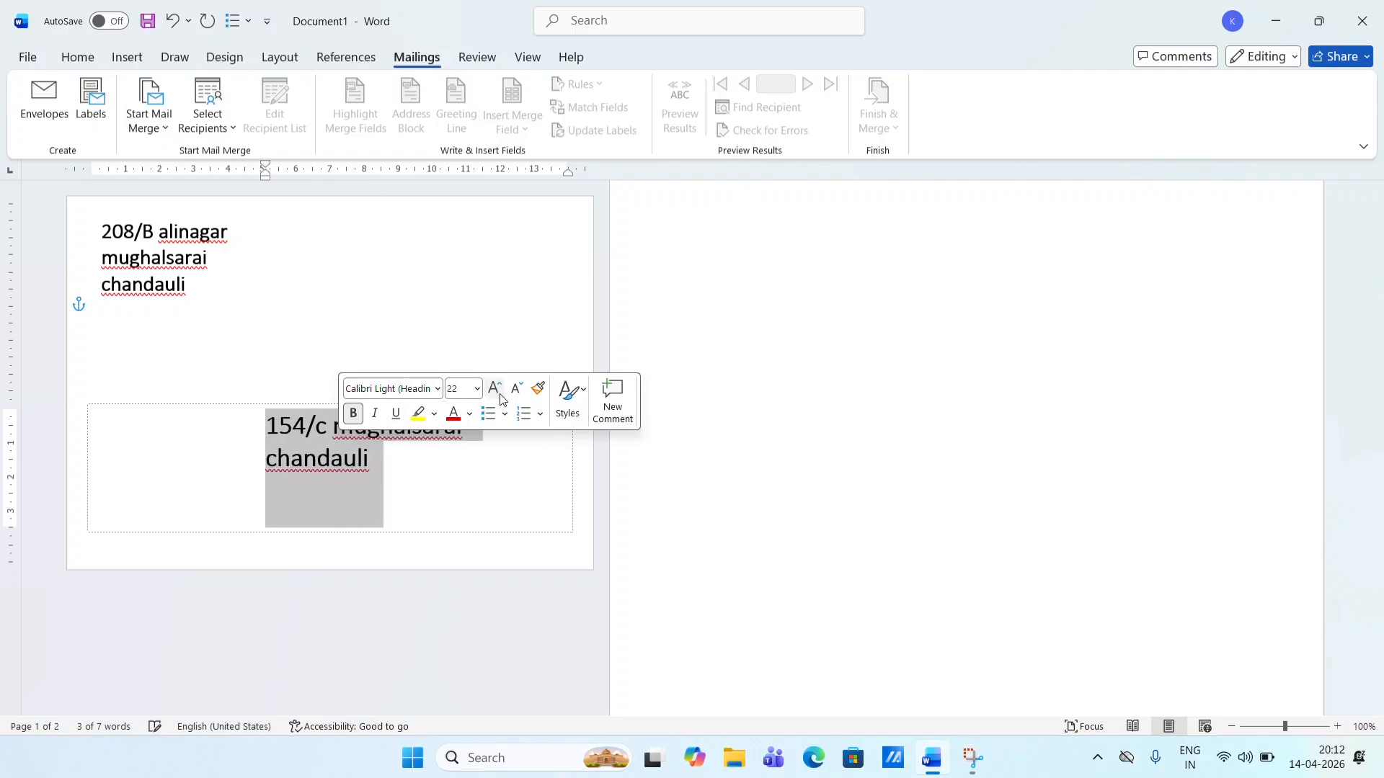
click(501, 396)
click(450, 285)
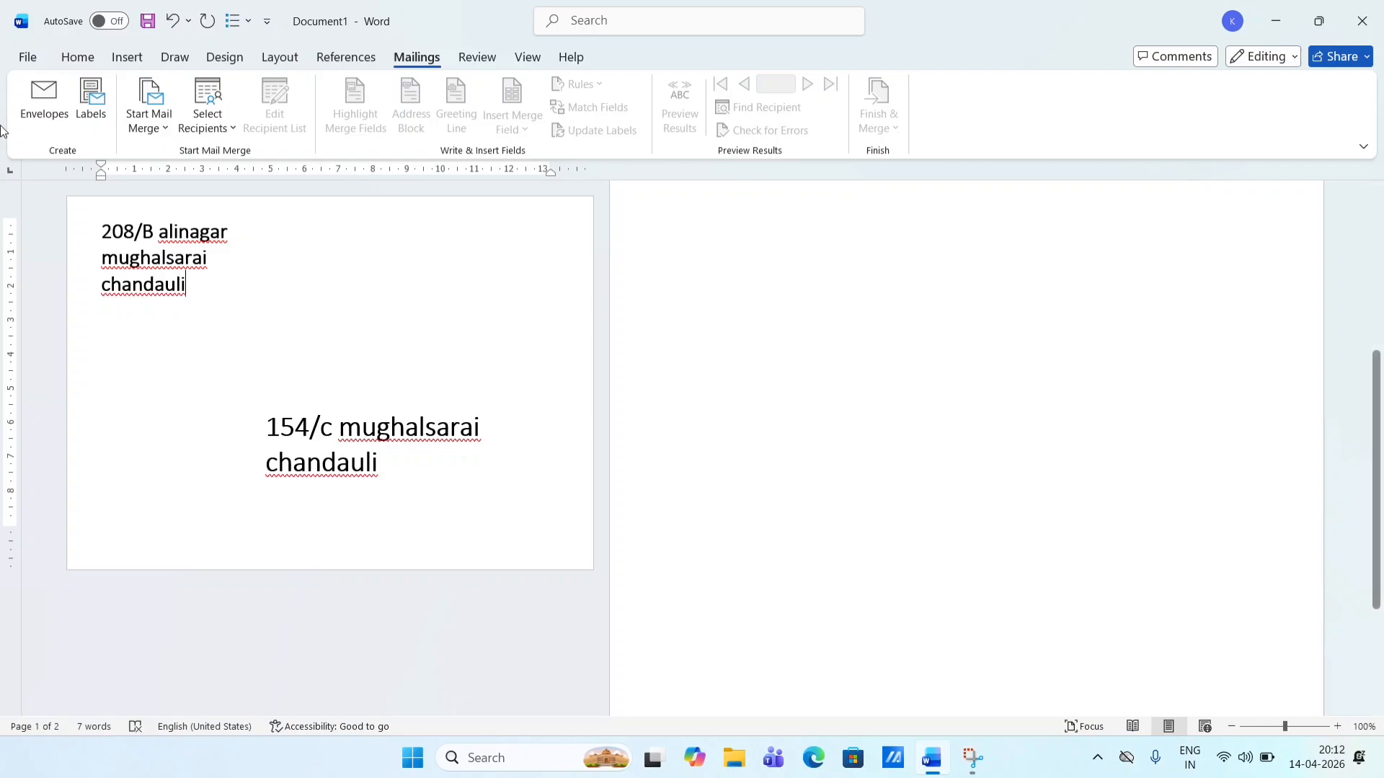
click(44, 101)
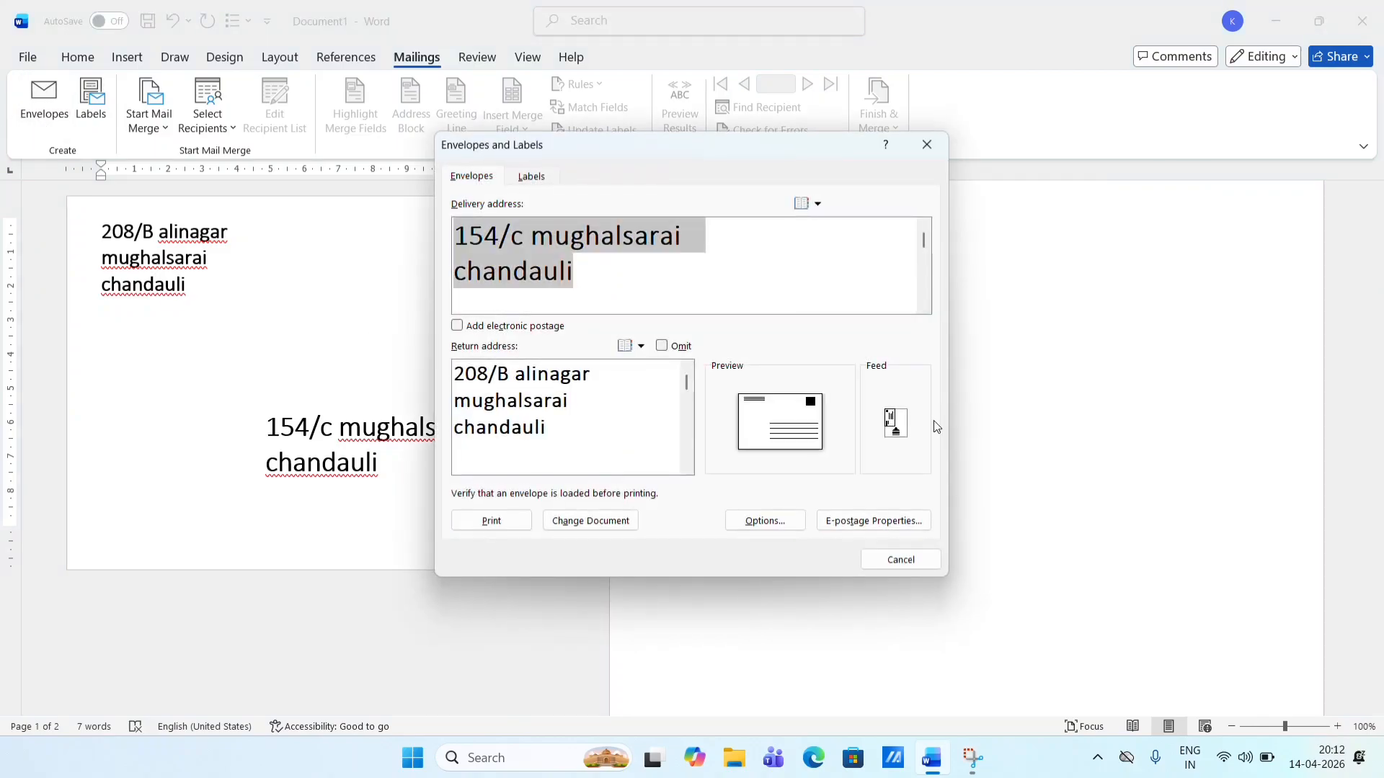
- Restore the third feed method, update the envelope in the document, and bring up Labels
click(764, 520)
click(669, 284)
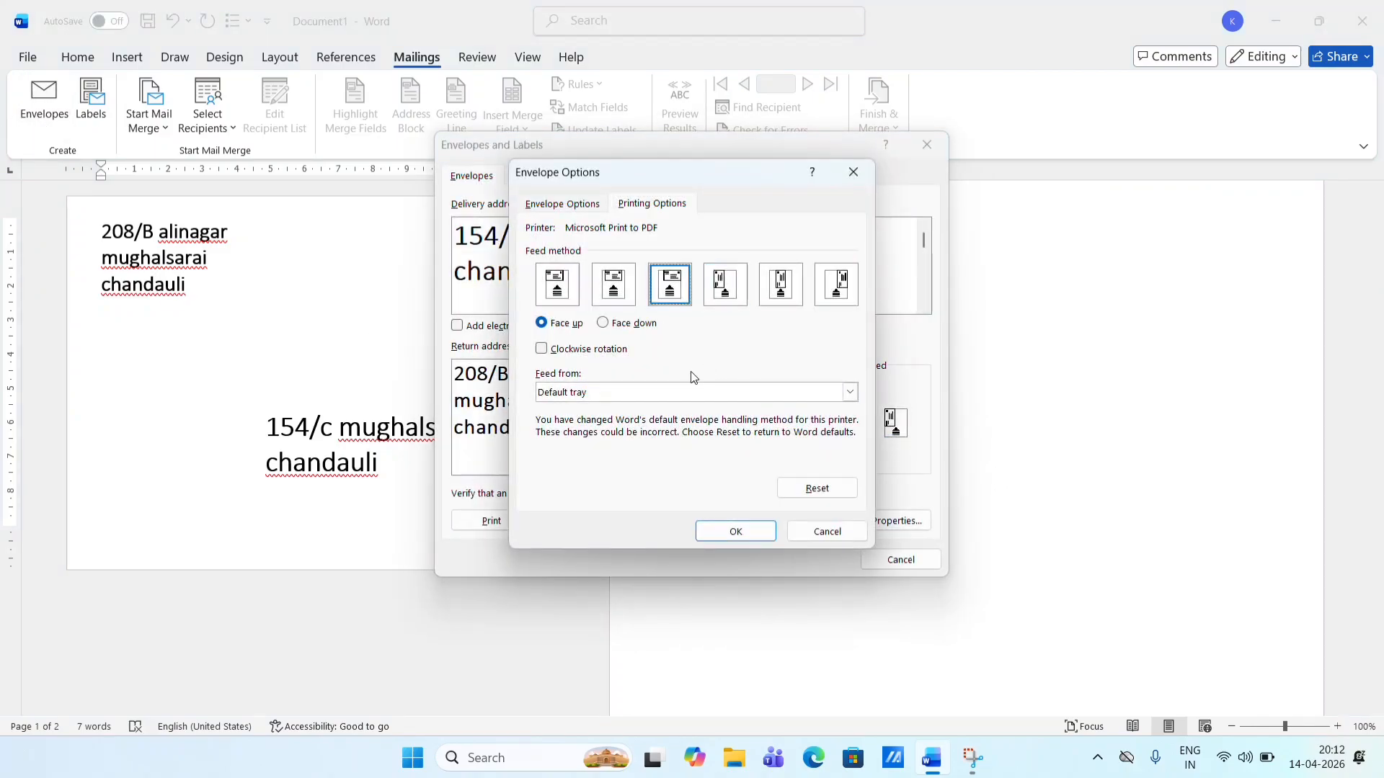
click(735, 531)
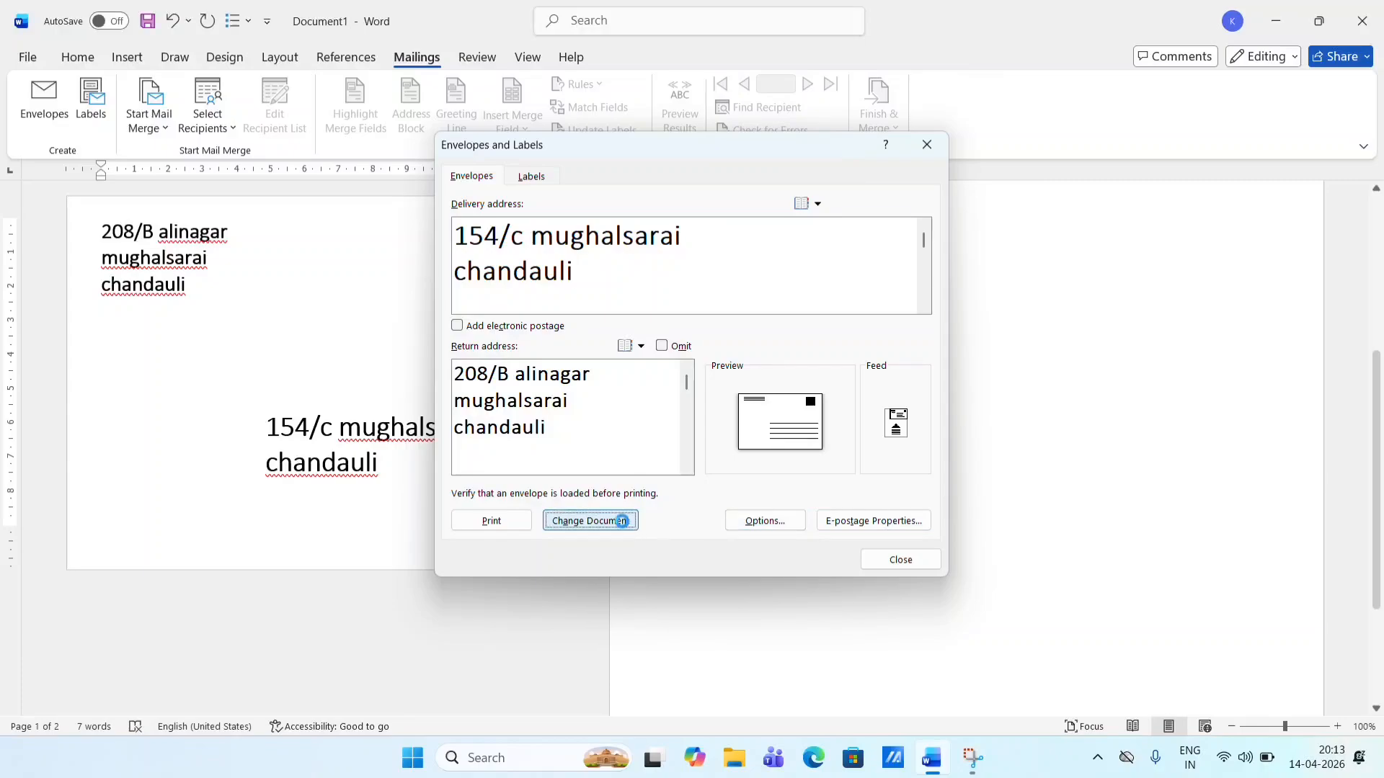
click(622, 520)
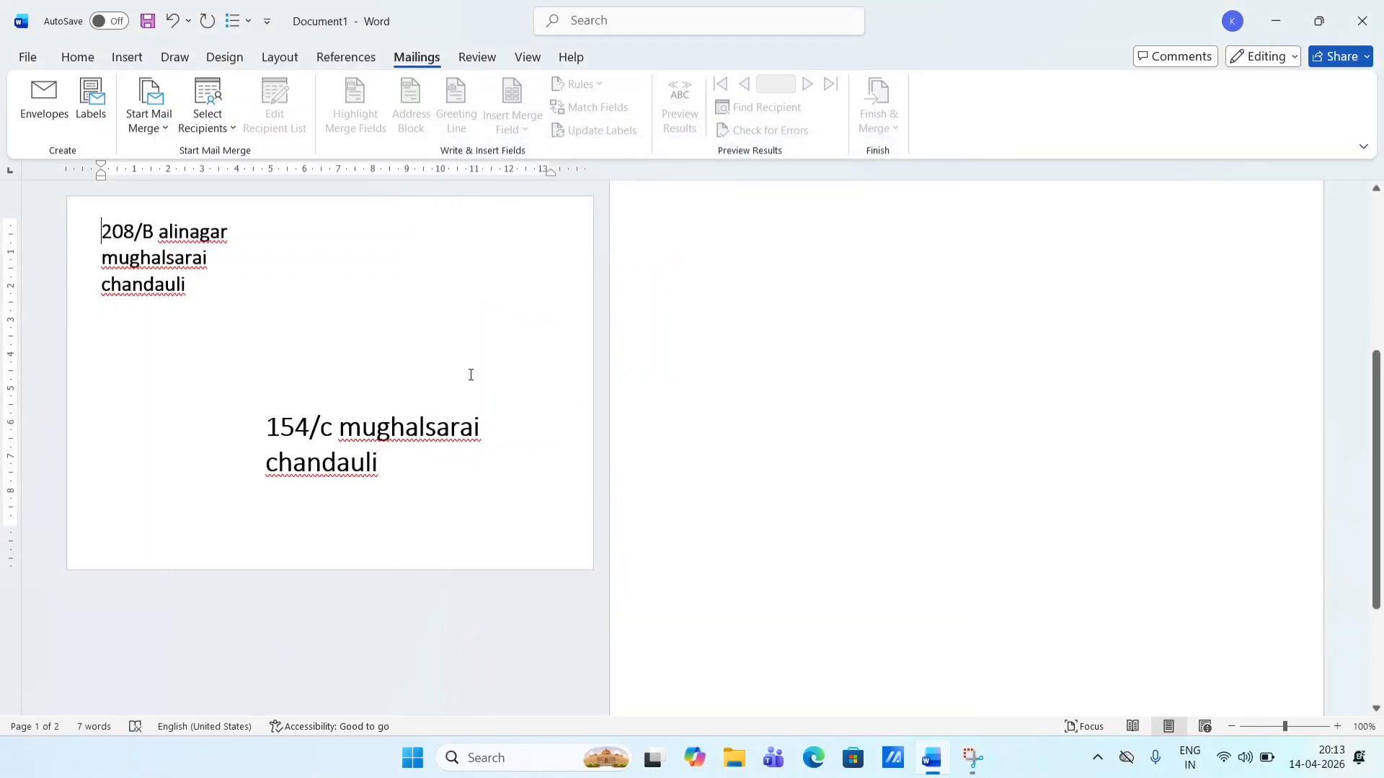
scroll(471, 374, down, 2)
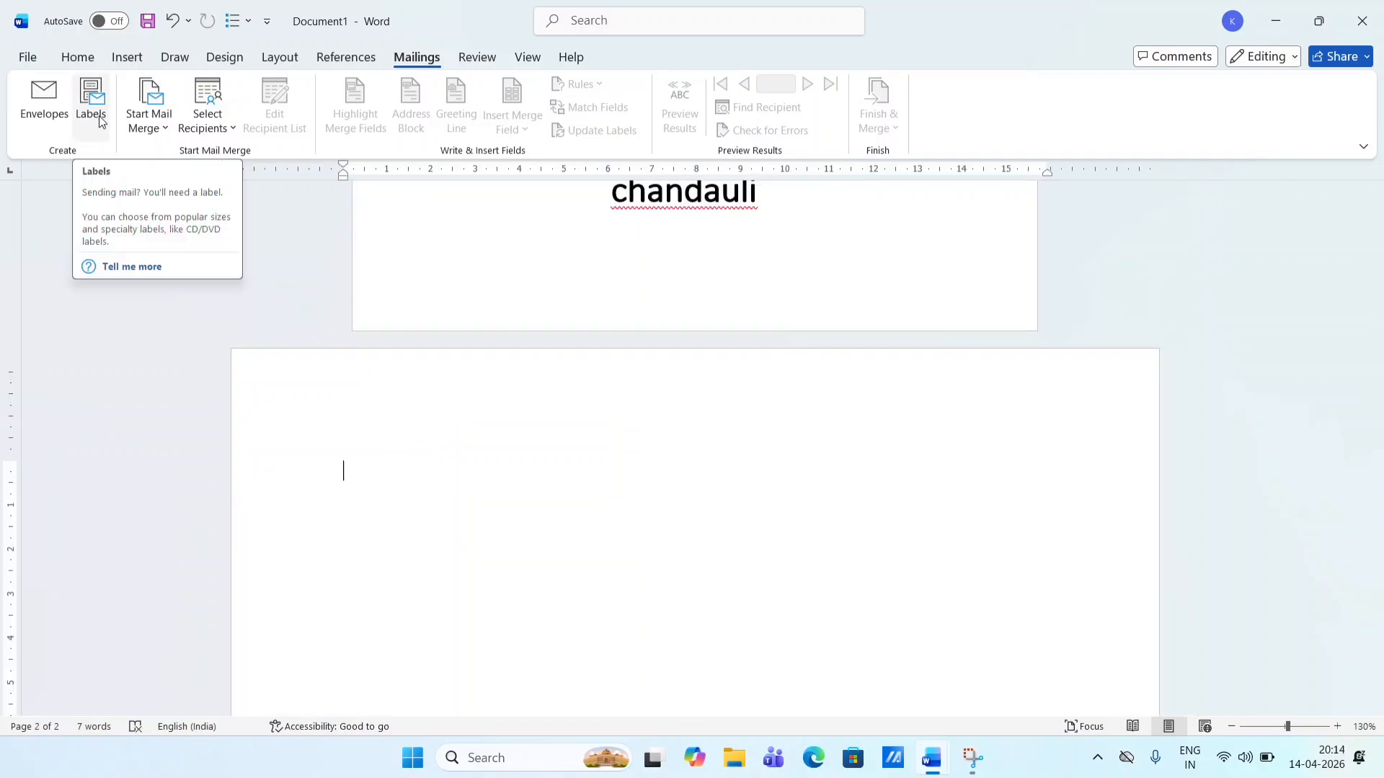
click(100, 121)
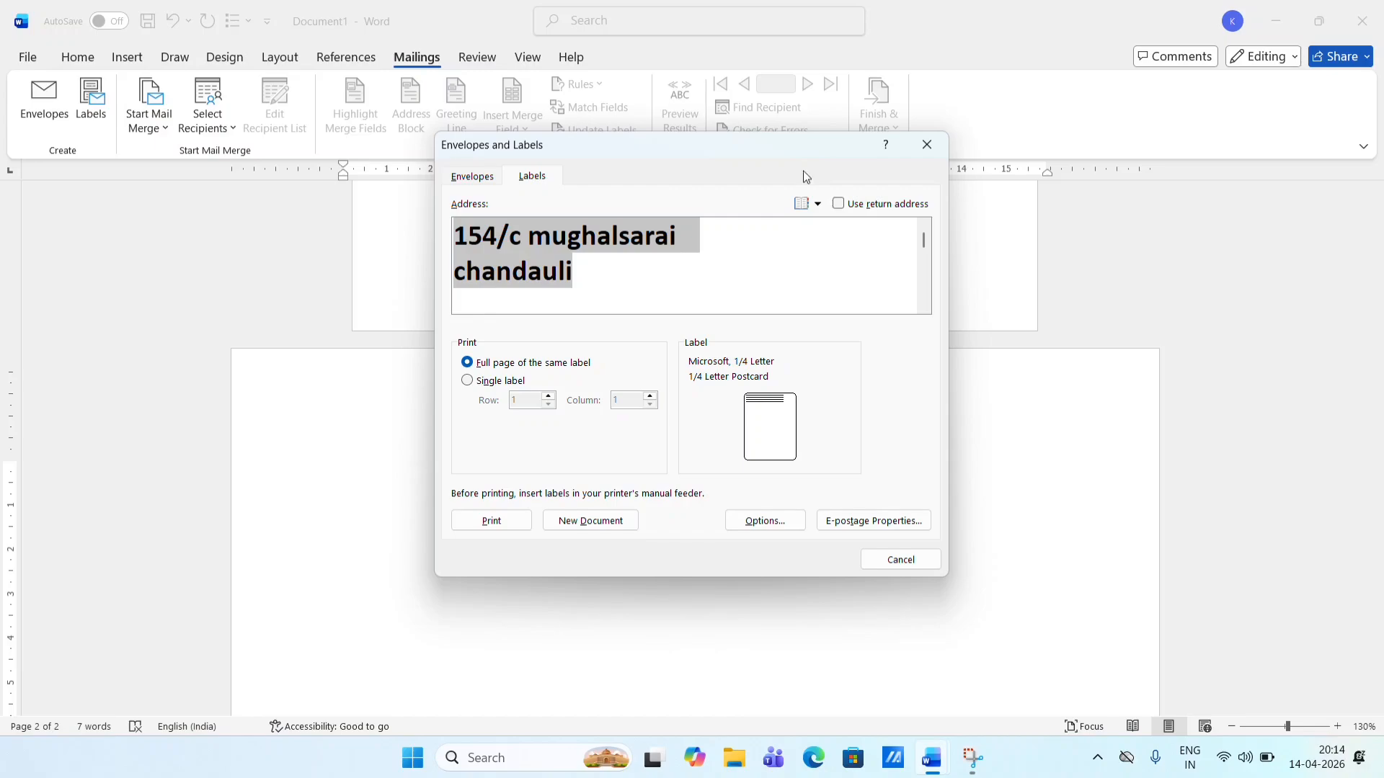
- Tick Use return address so the full-page labels carry the three-line return address
click(819, 206)
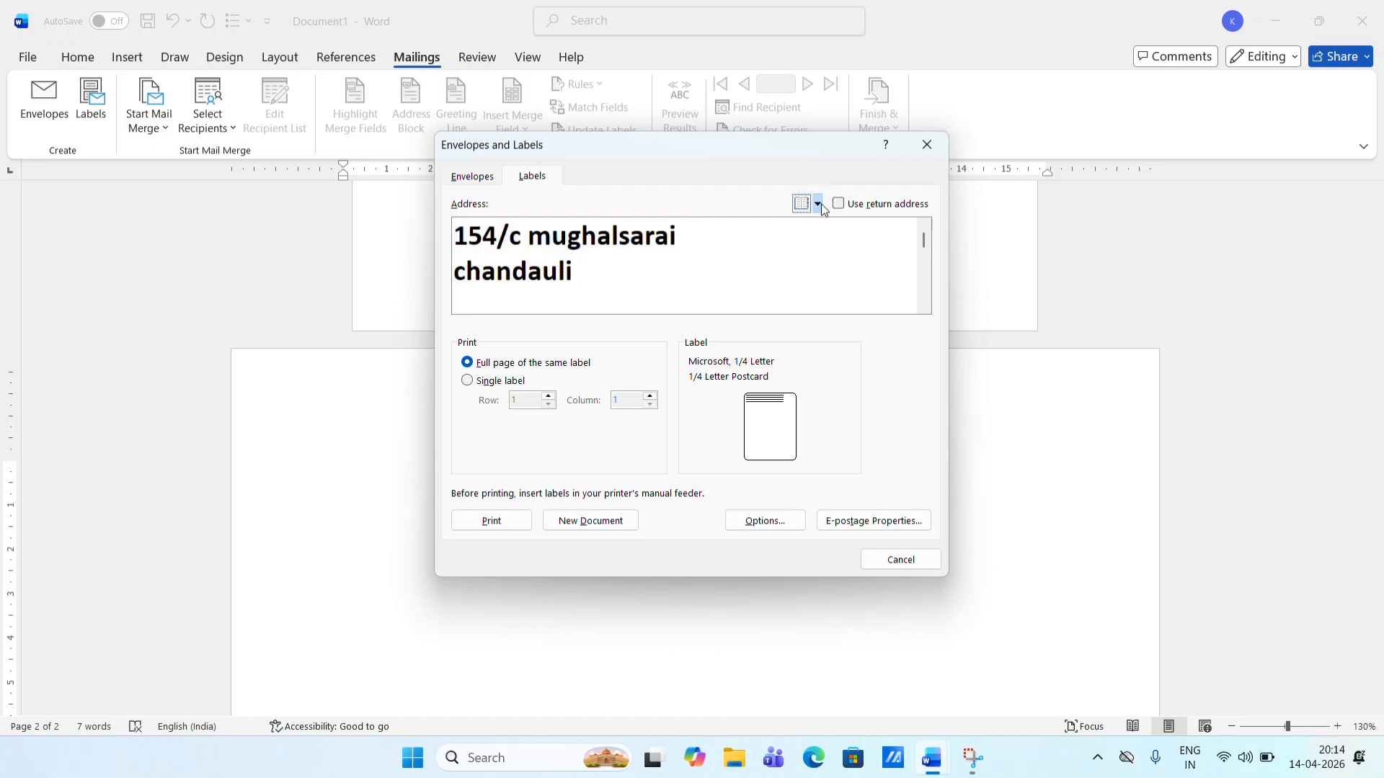
click(838, 205)
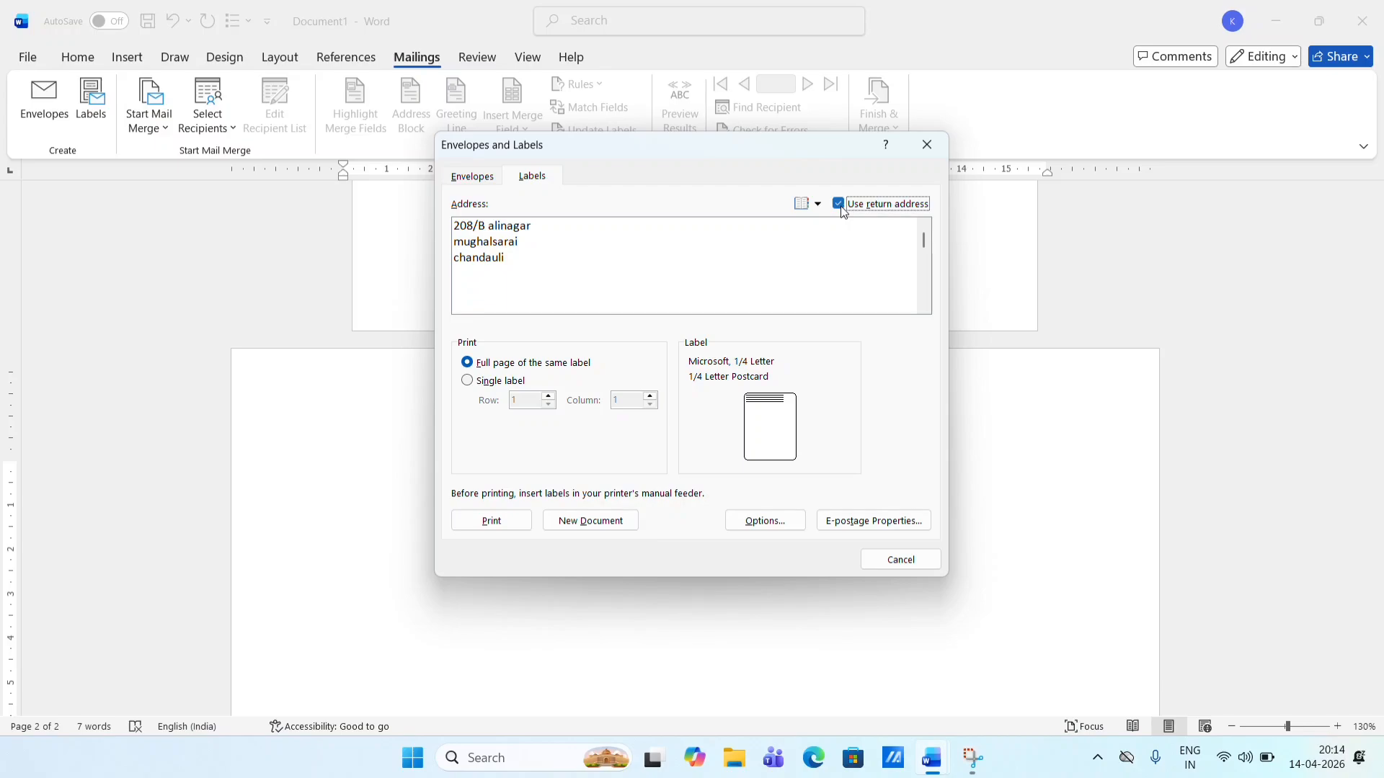
click(839, 205)
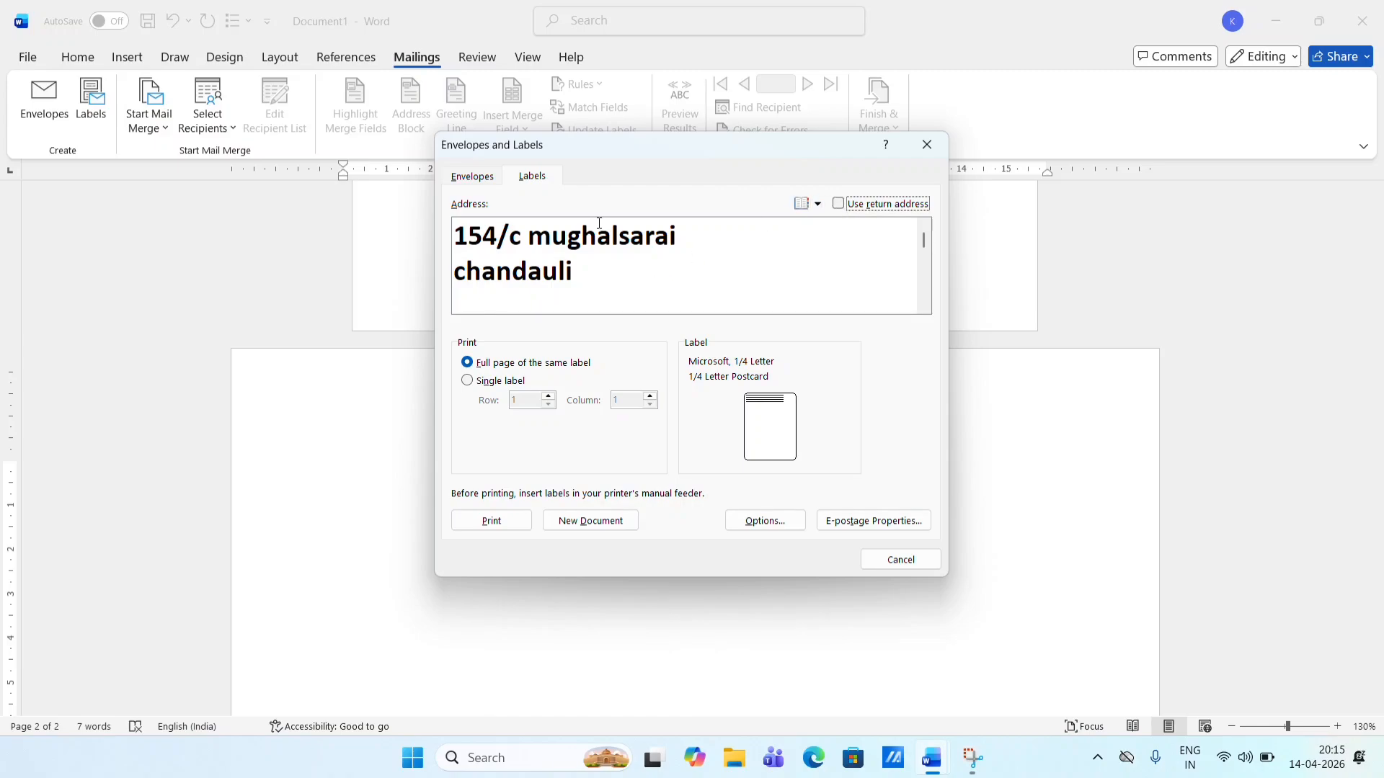
click(843, 206)
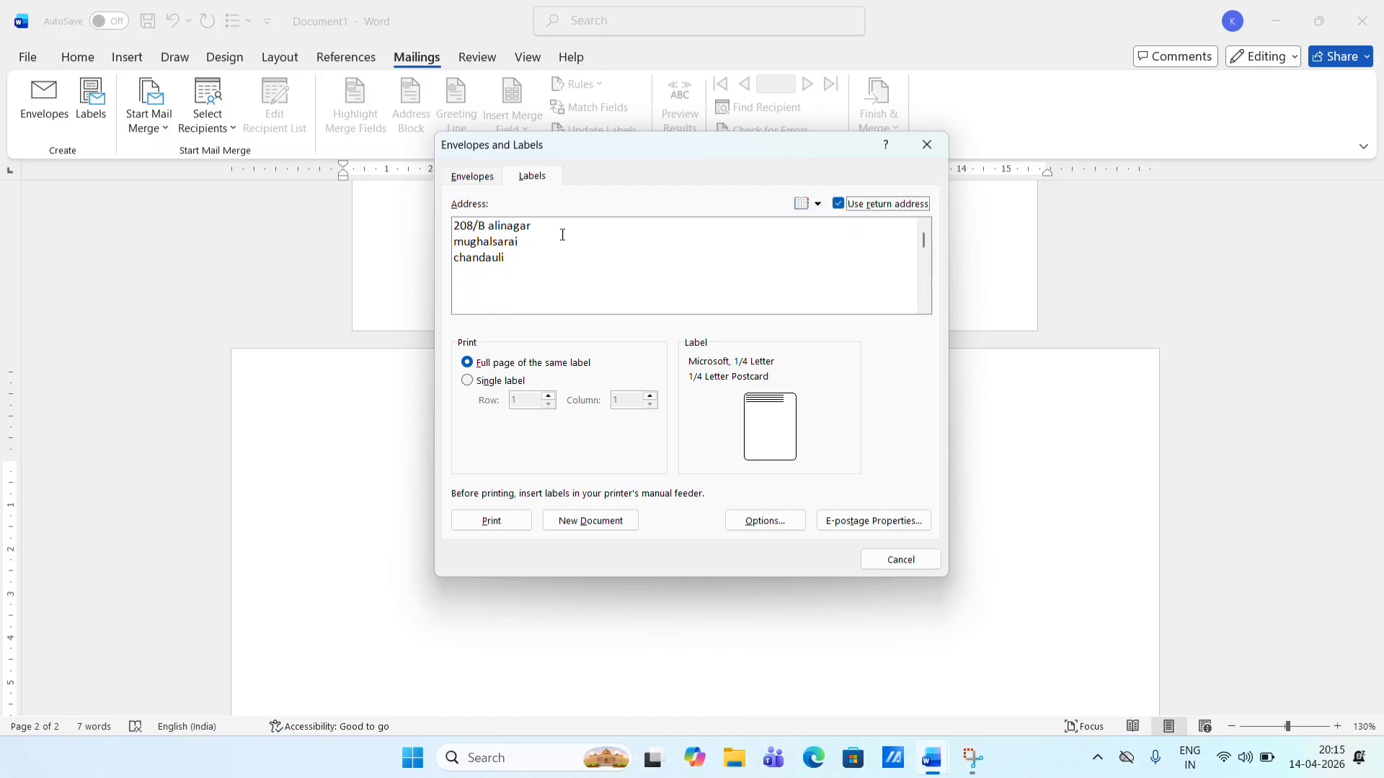
click(838, 204)
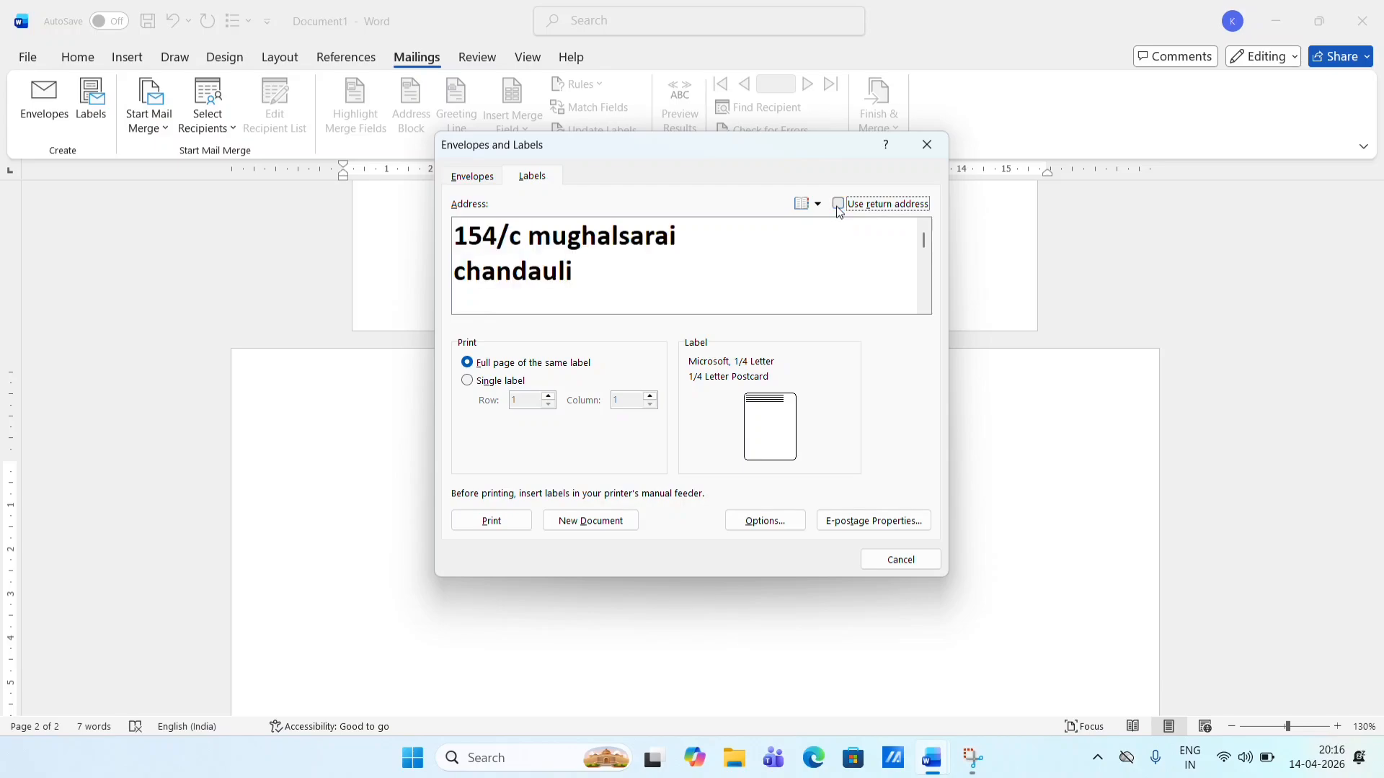
click(839, 207)
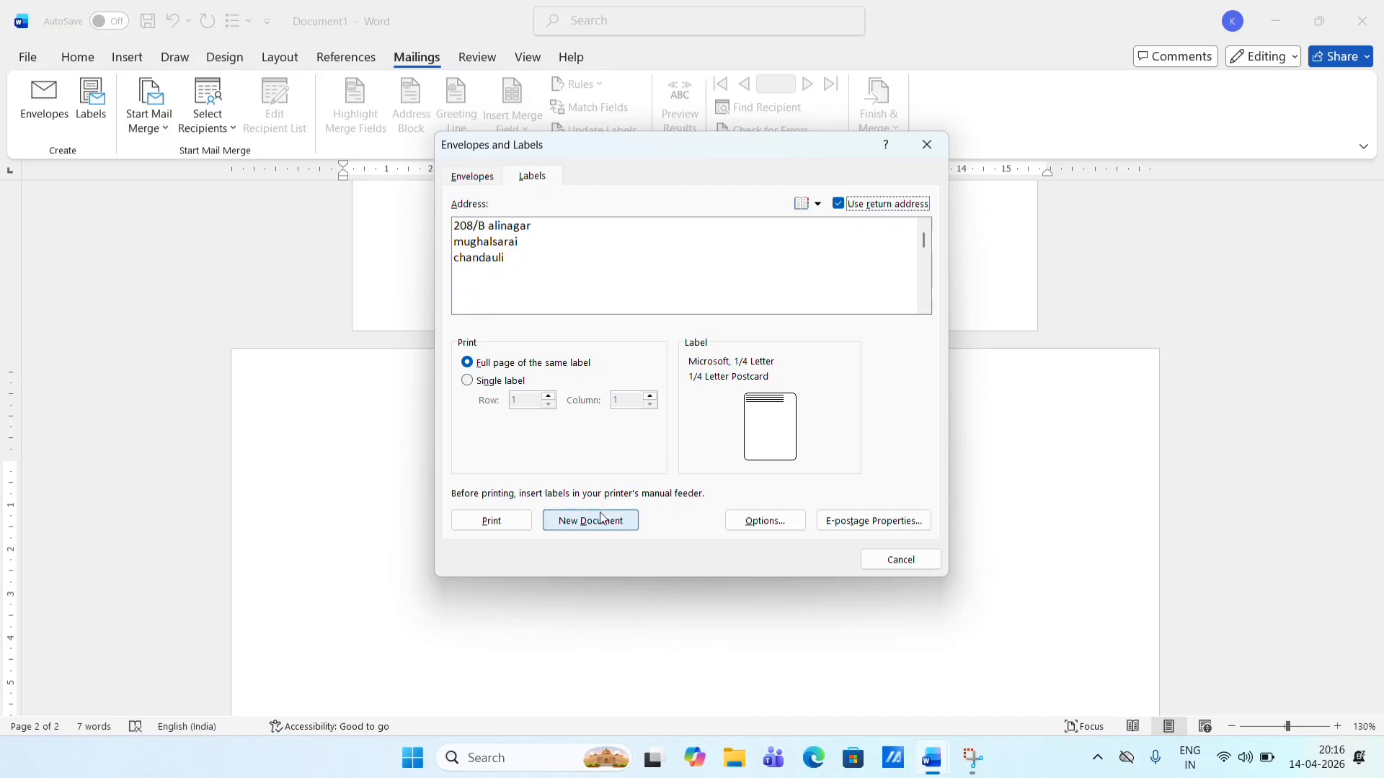
- Choose the Microsoft 30 Per Page address label and generate a new labels document
click(747, 521)
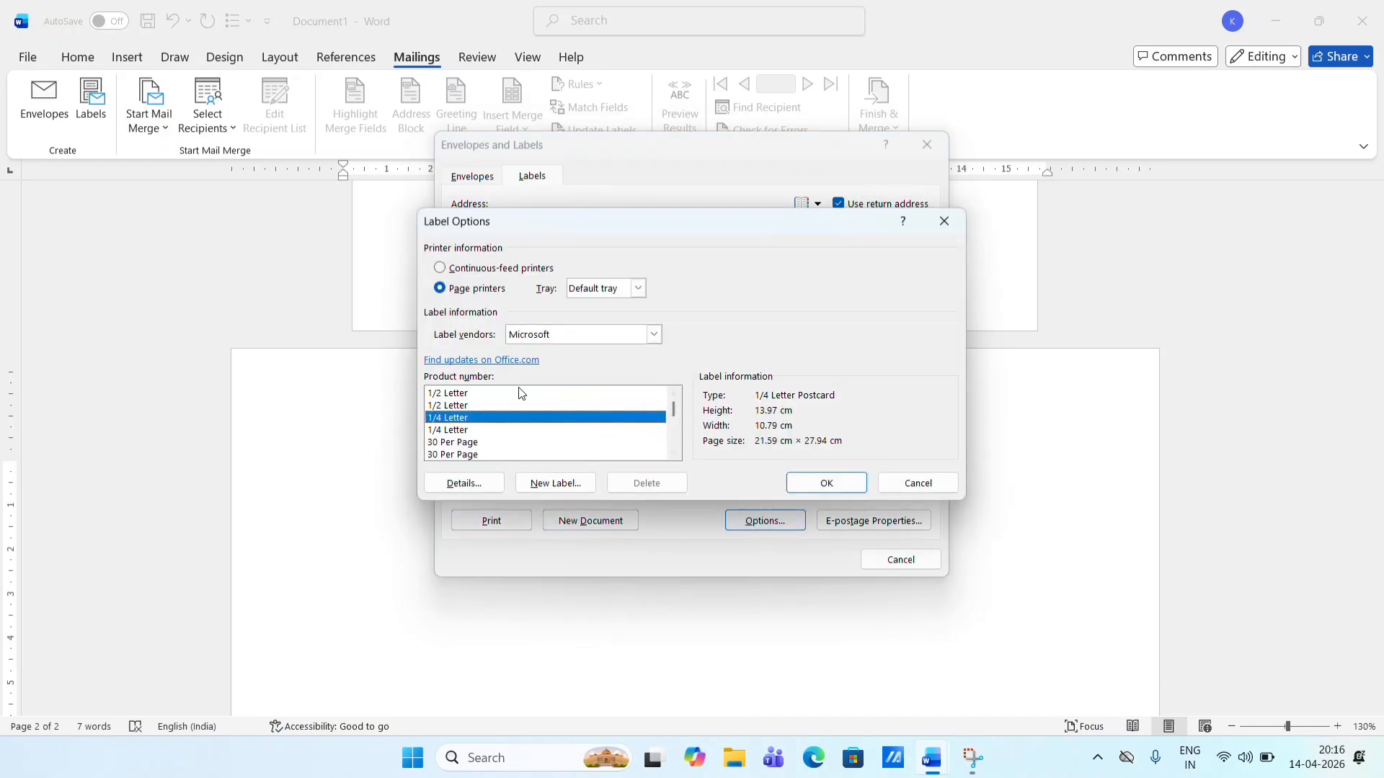
scroll(673, 411, down, 2)
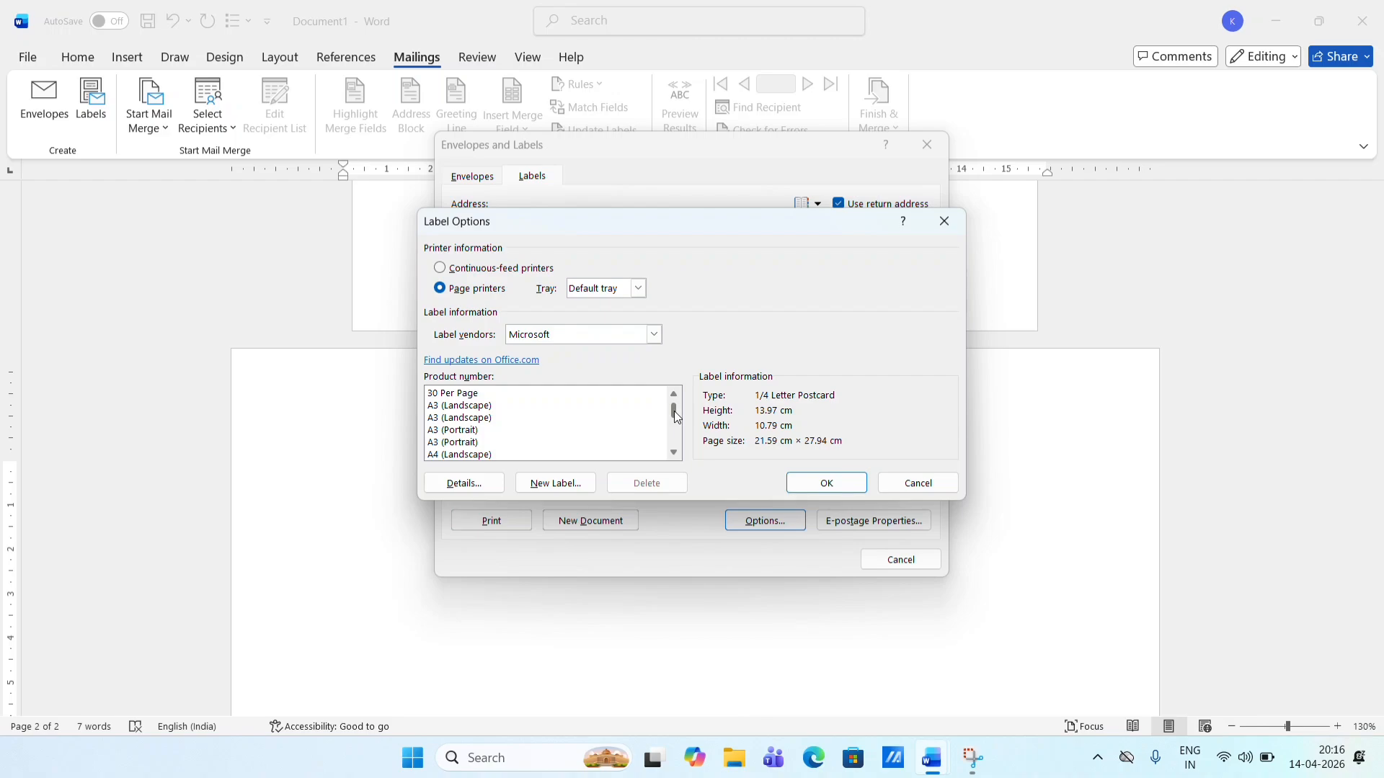
scroll(678, 414, up, 2)
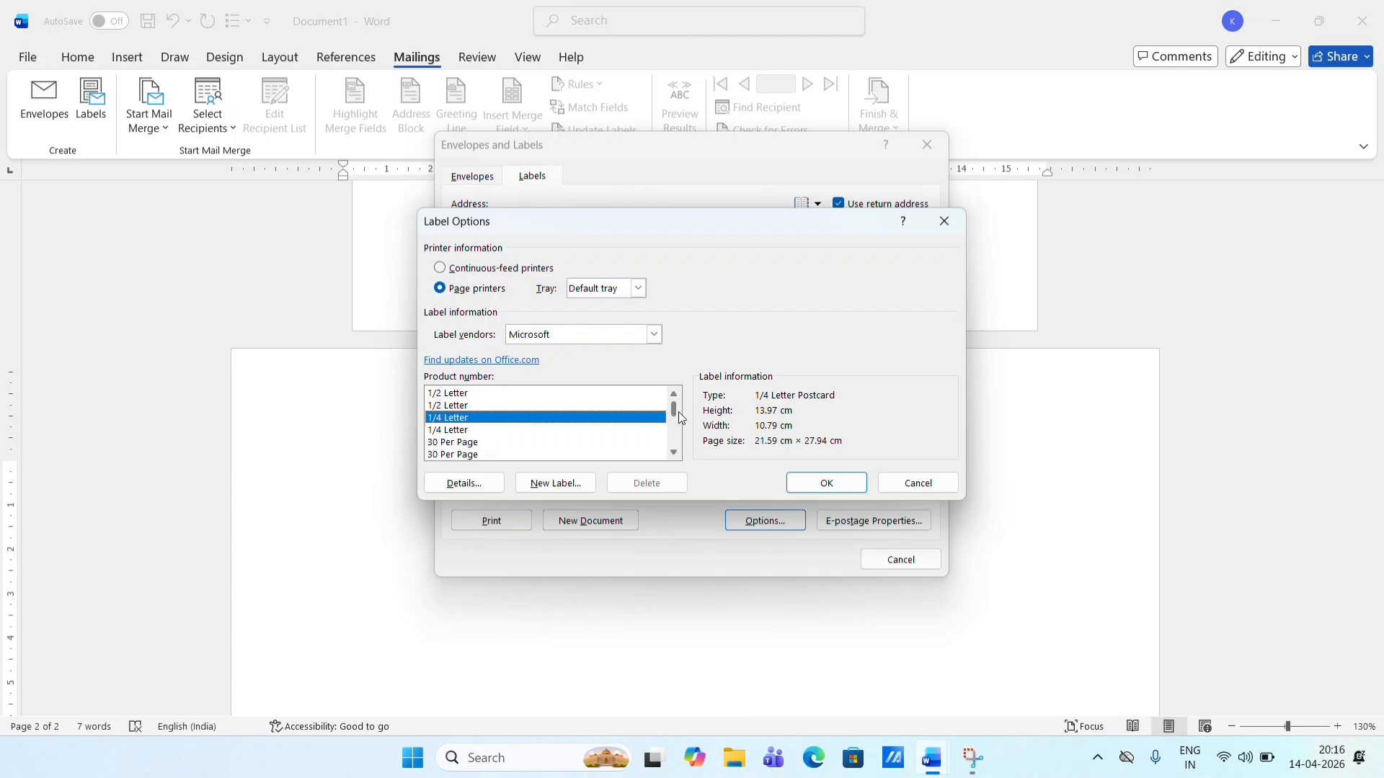
click(465, 442)
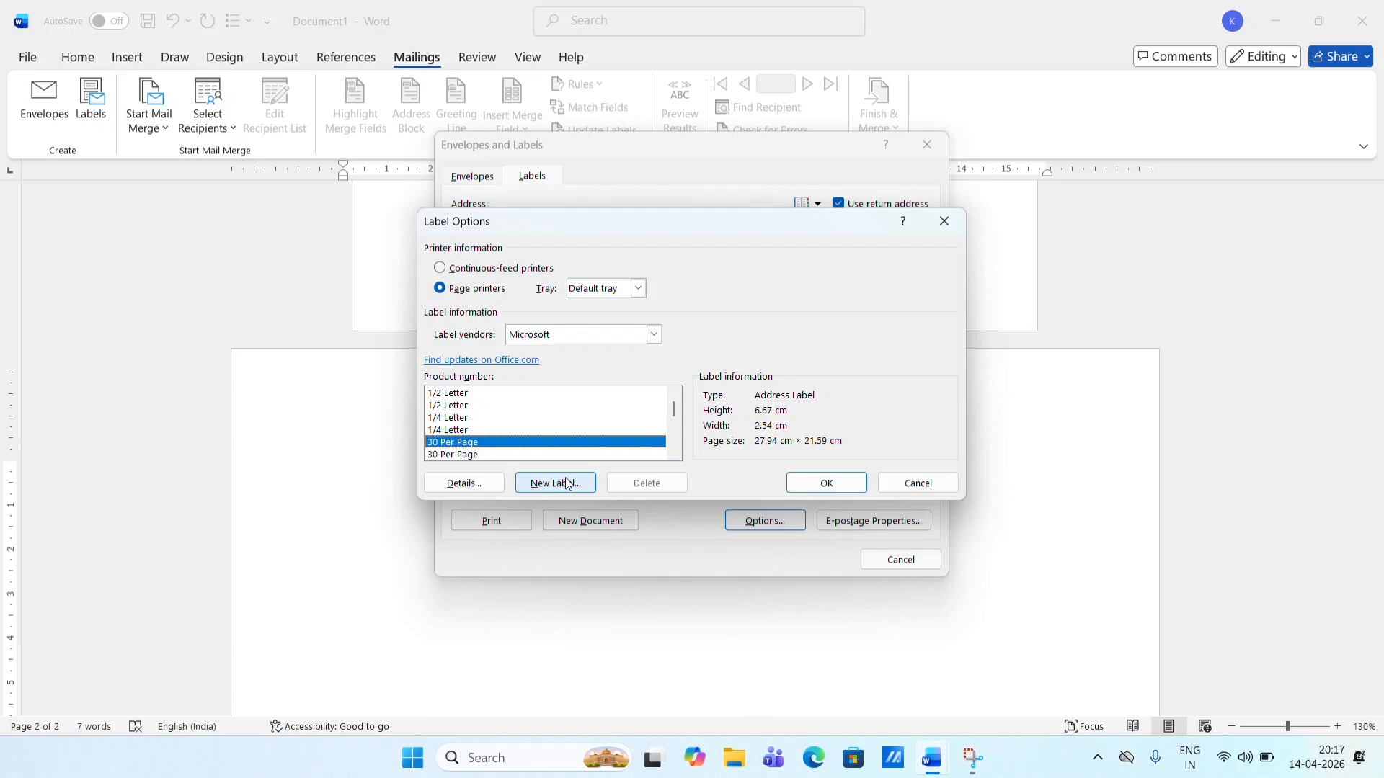
click(827, 484)
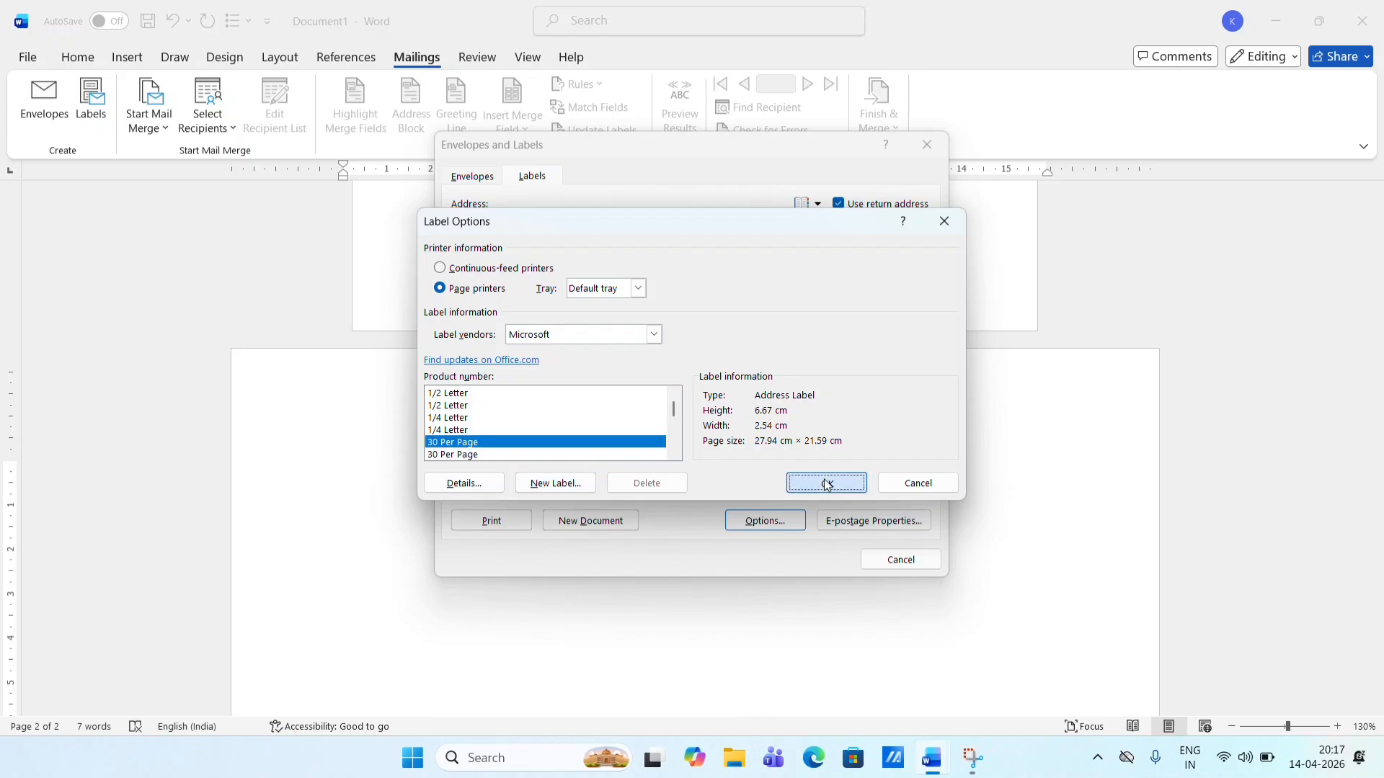
click(598, 522)
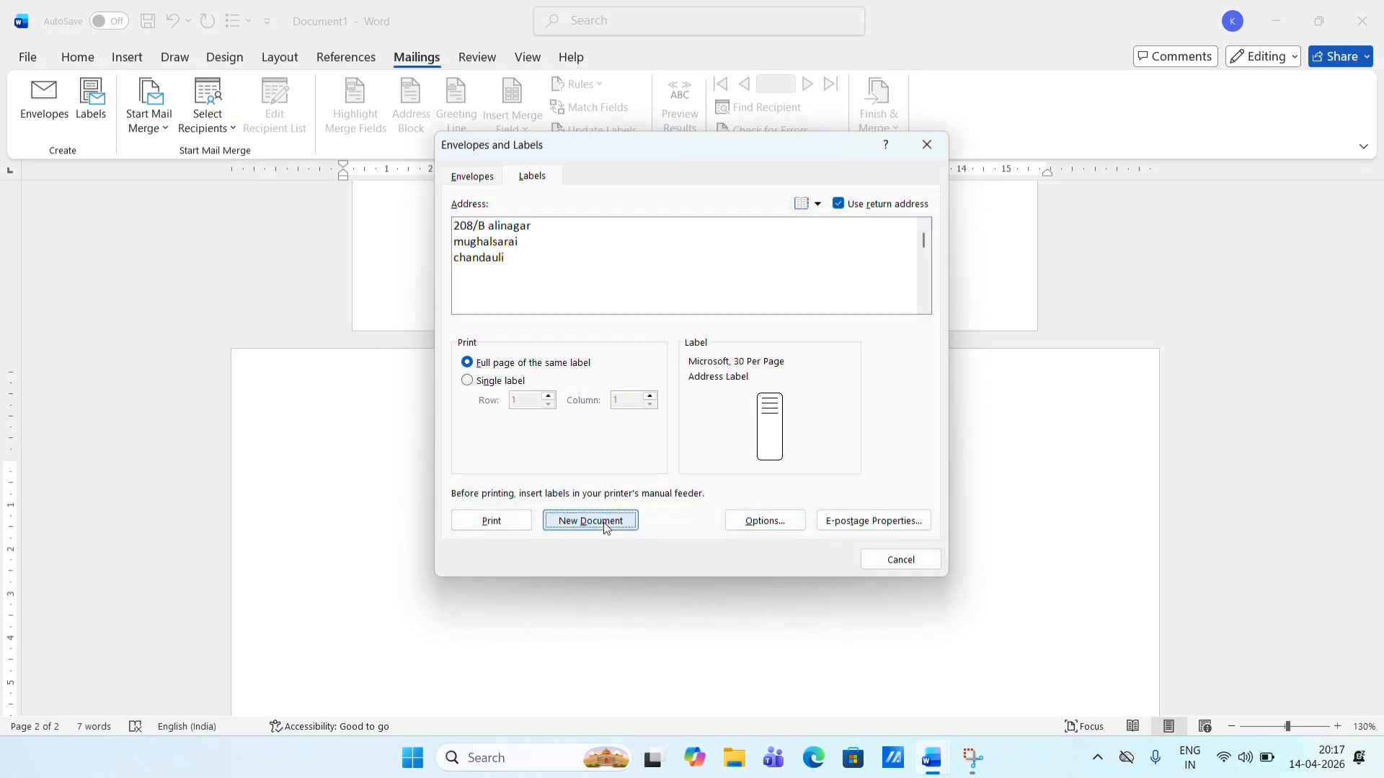
- Check the Labels1 label grid, then minimize it to get back to Document1
scroll(604, 523, down, 6)
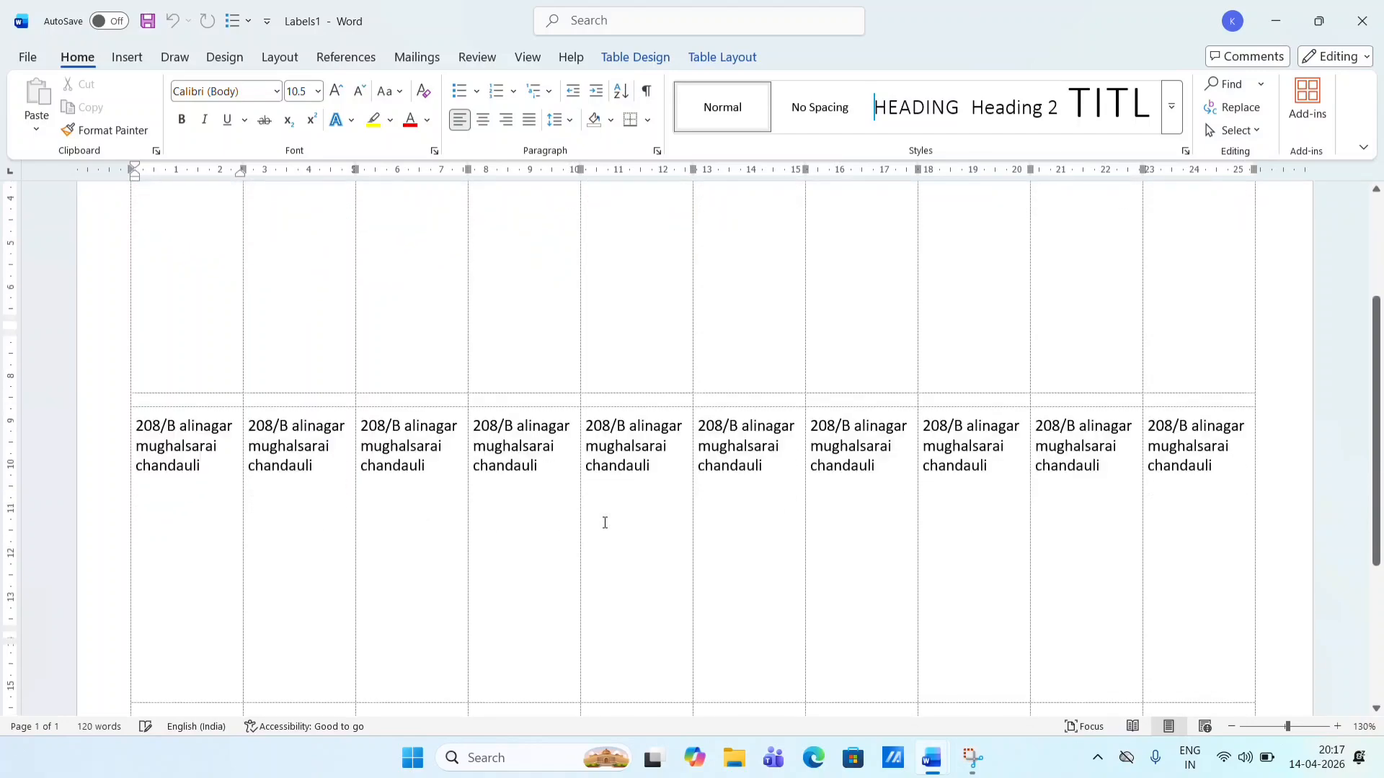
scroll(605, 522, up, 6)
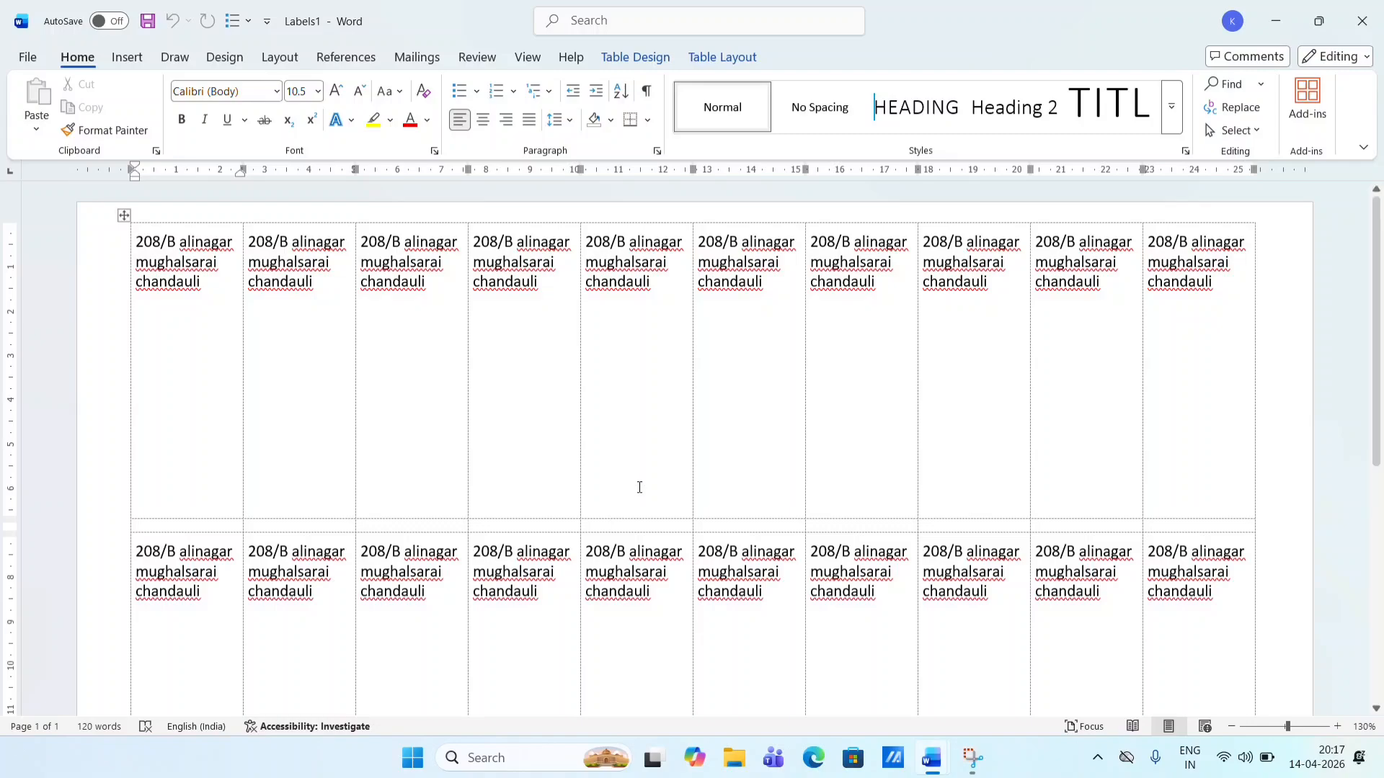
click(425, 61)
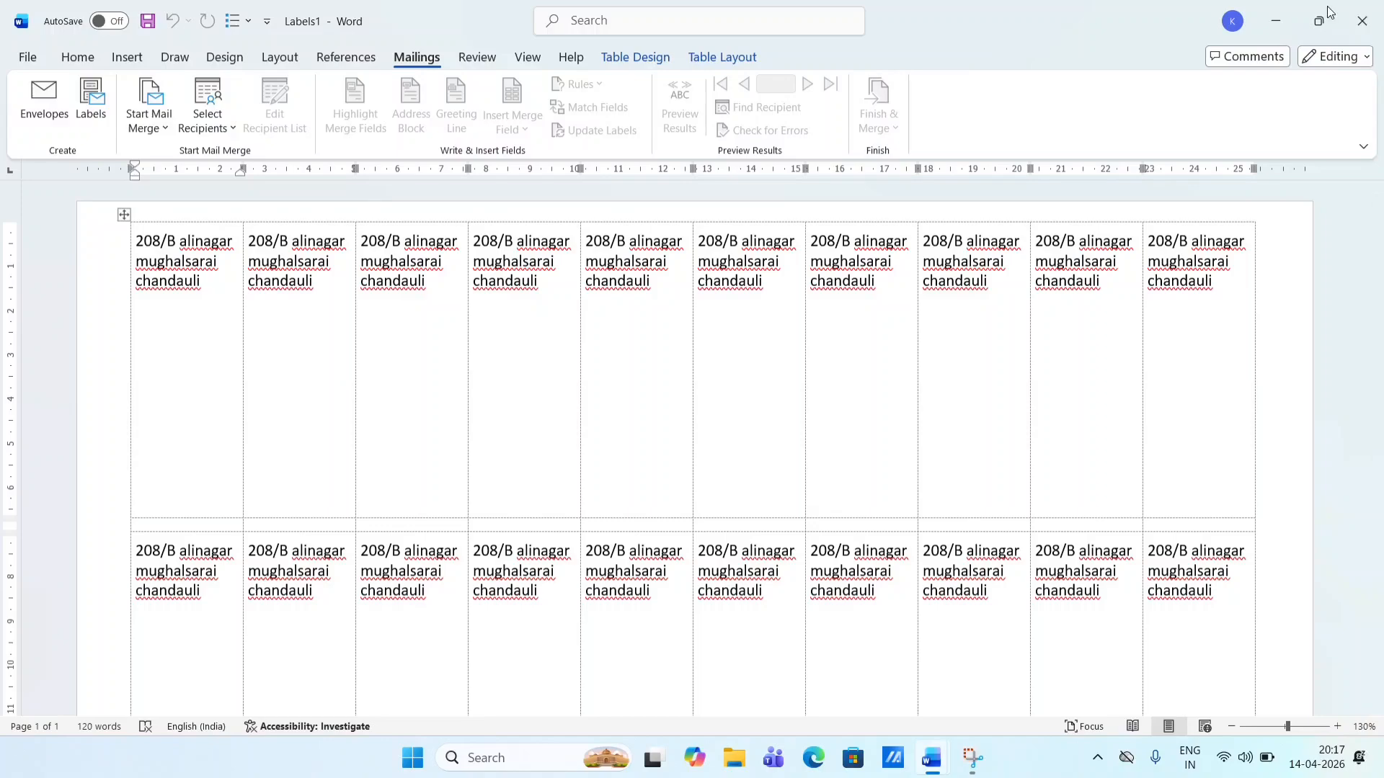
click(1287, 20)
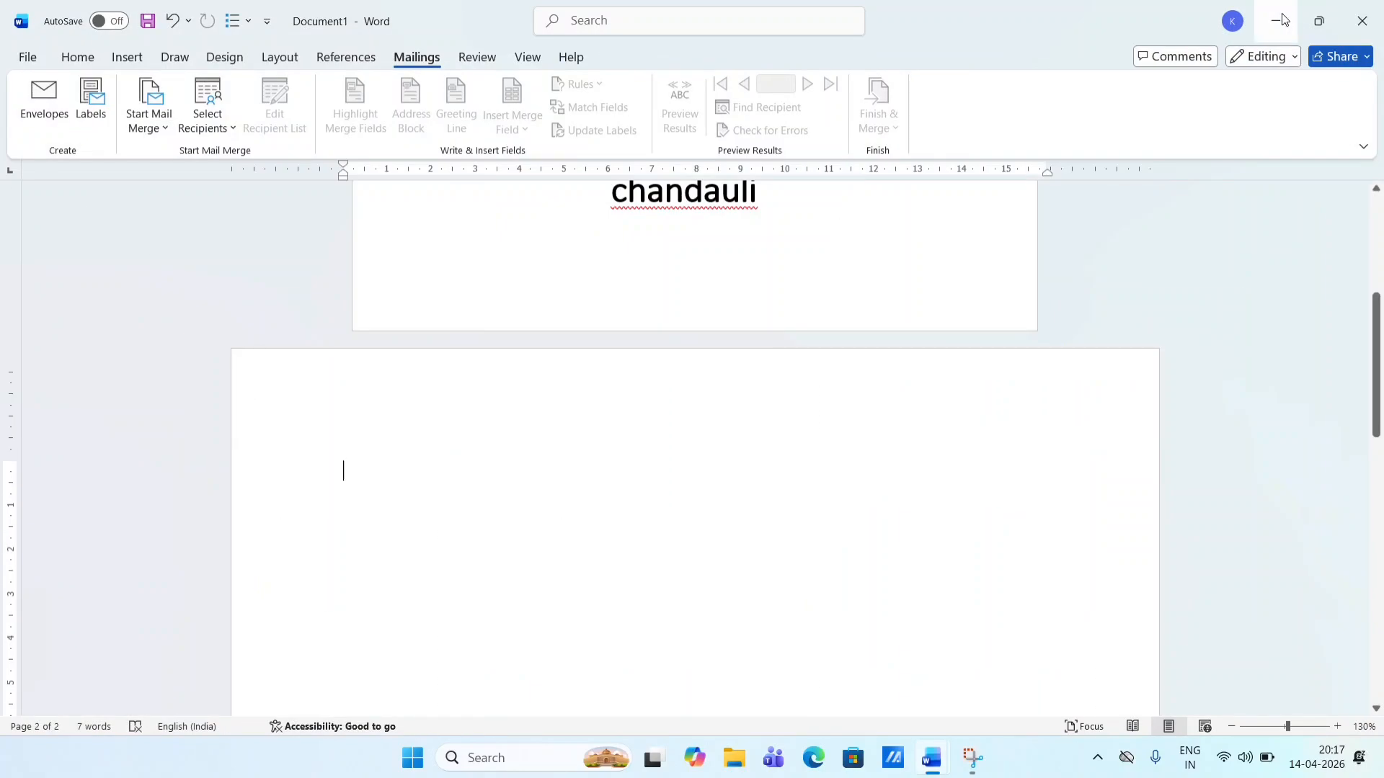
- Close the blank Document1 and choose Letters as the mail merge document type
click(1362, 20)
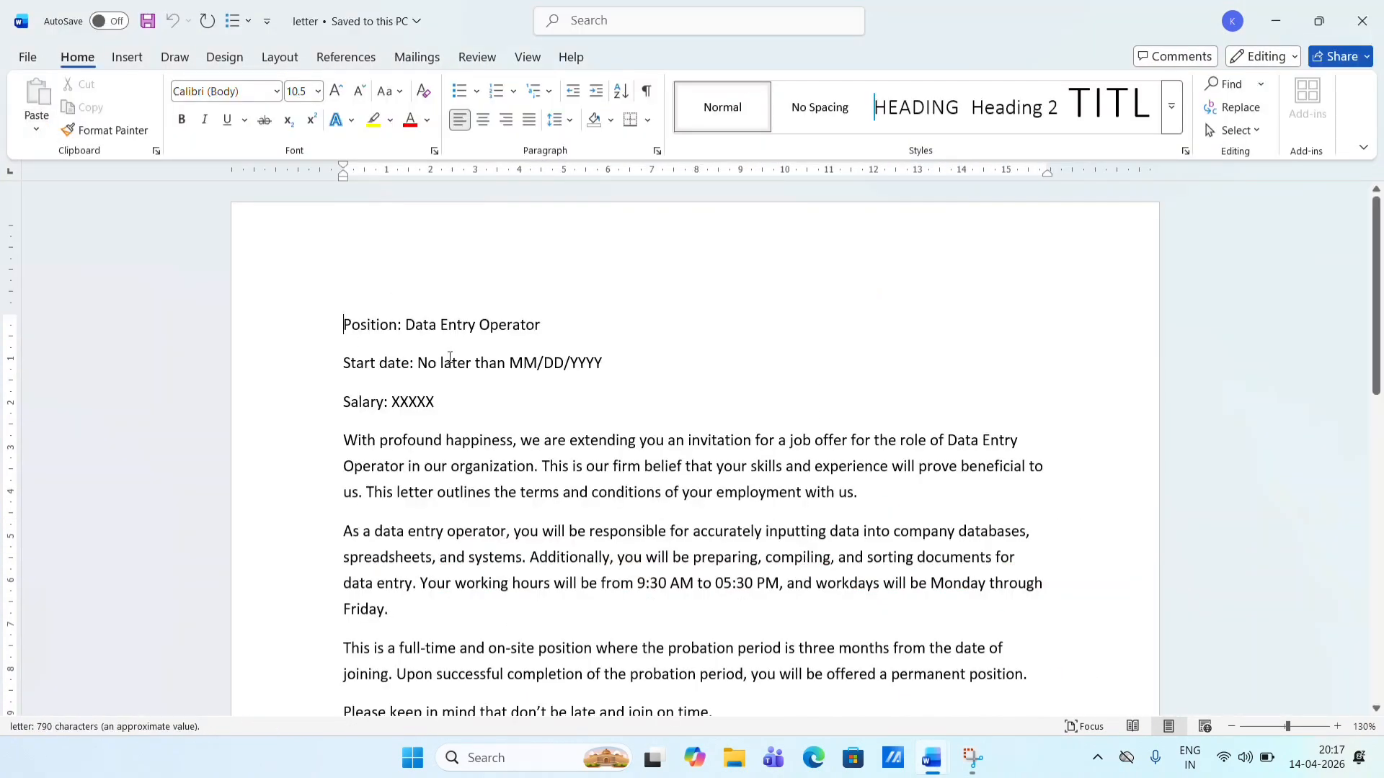
scroll(449, 358, down, 5)
scroll(450, 358, up, 4)
scroll(449, 357, up, 1)
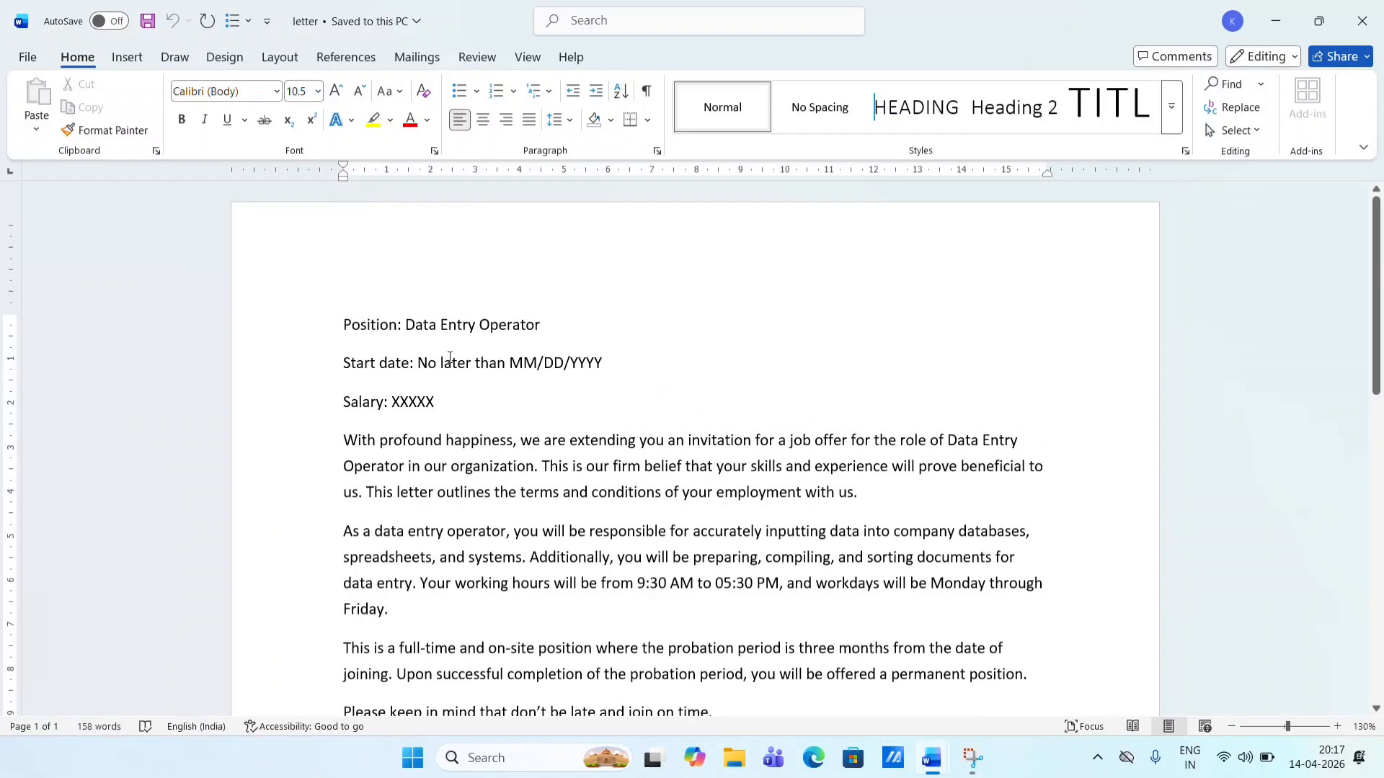
click(416, 57)
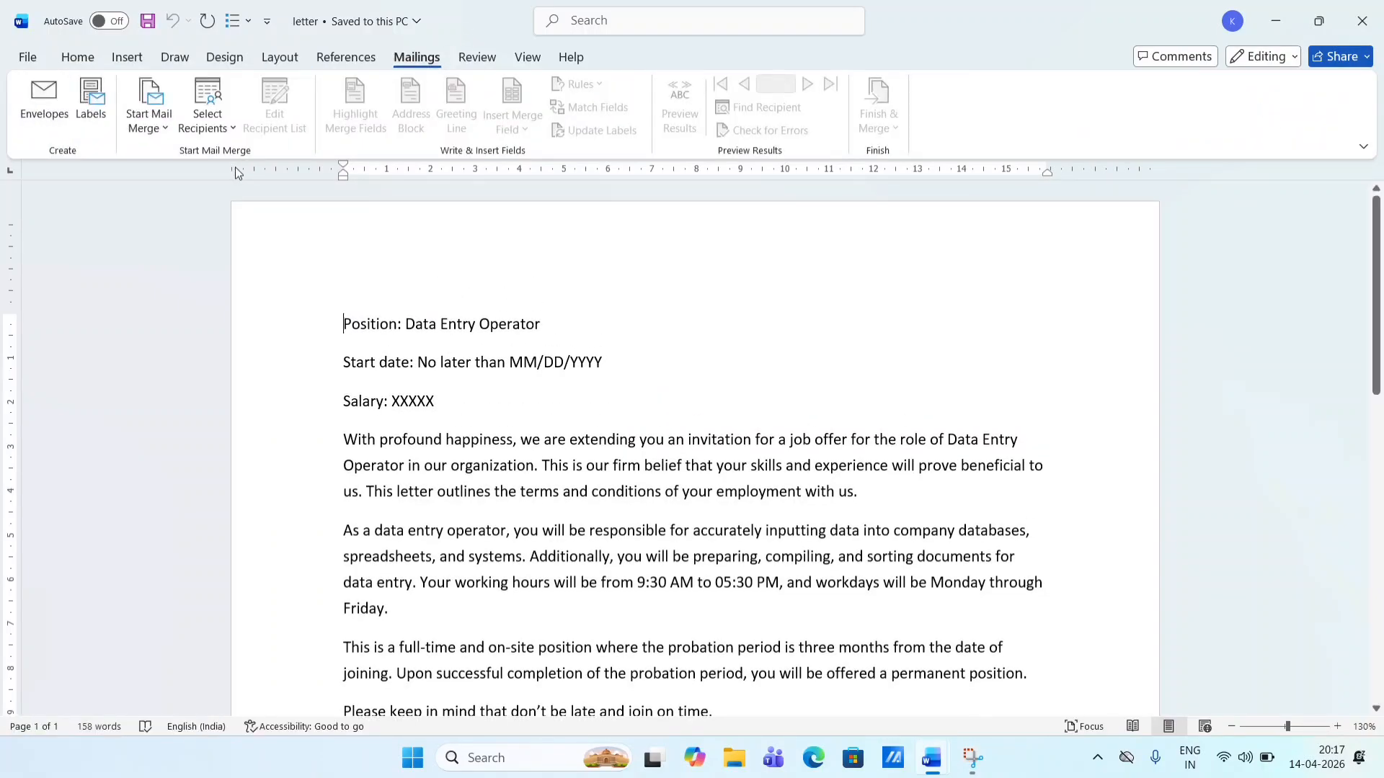
click(168, 128)
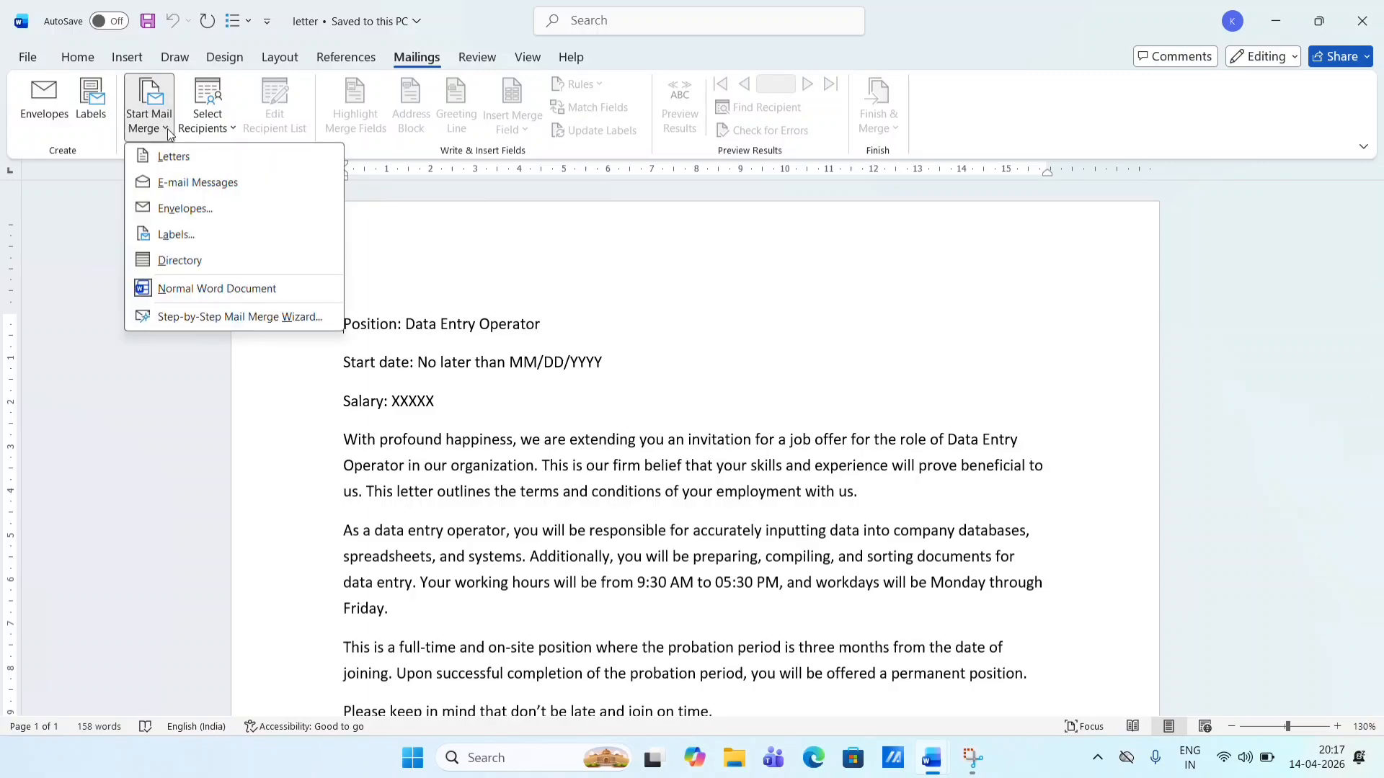
click(183, 164)
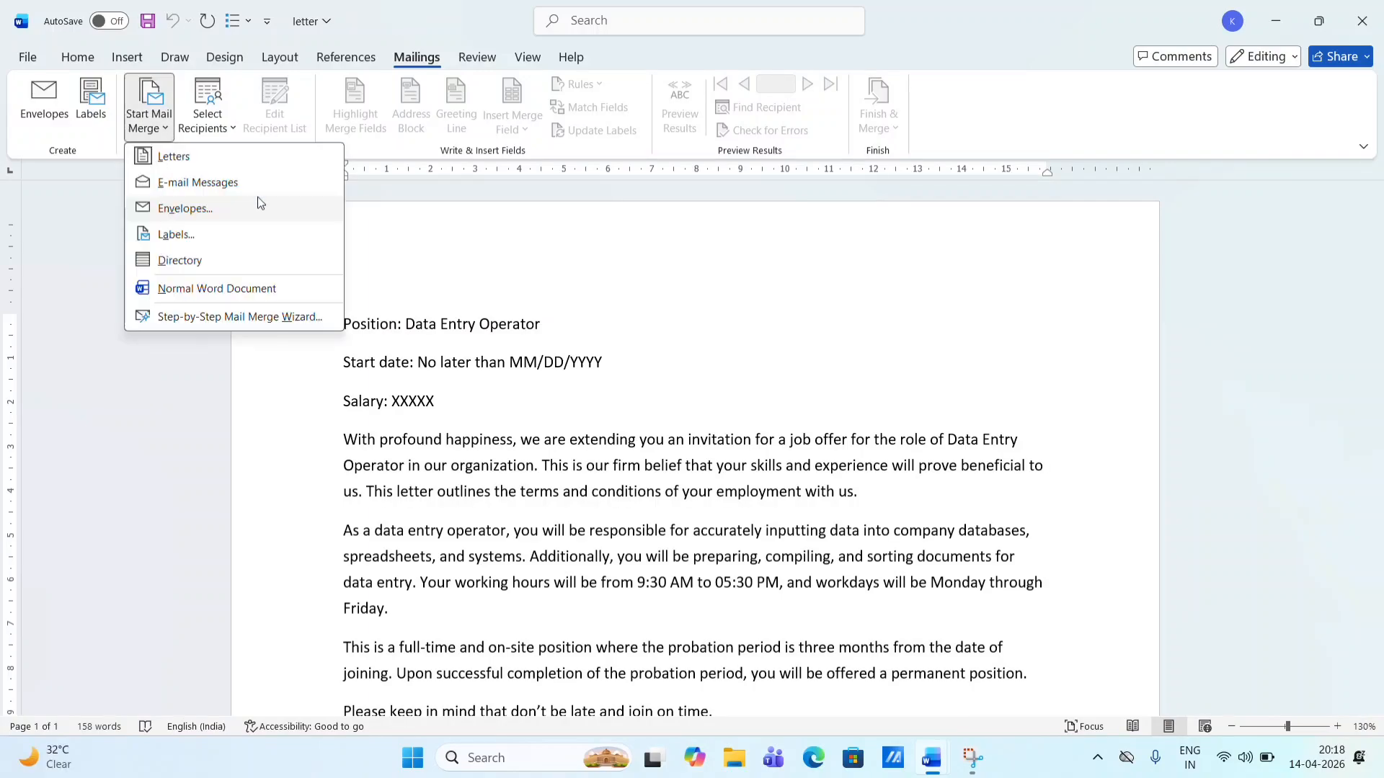
click(380, 381)
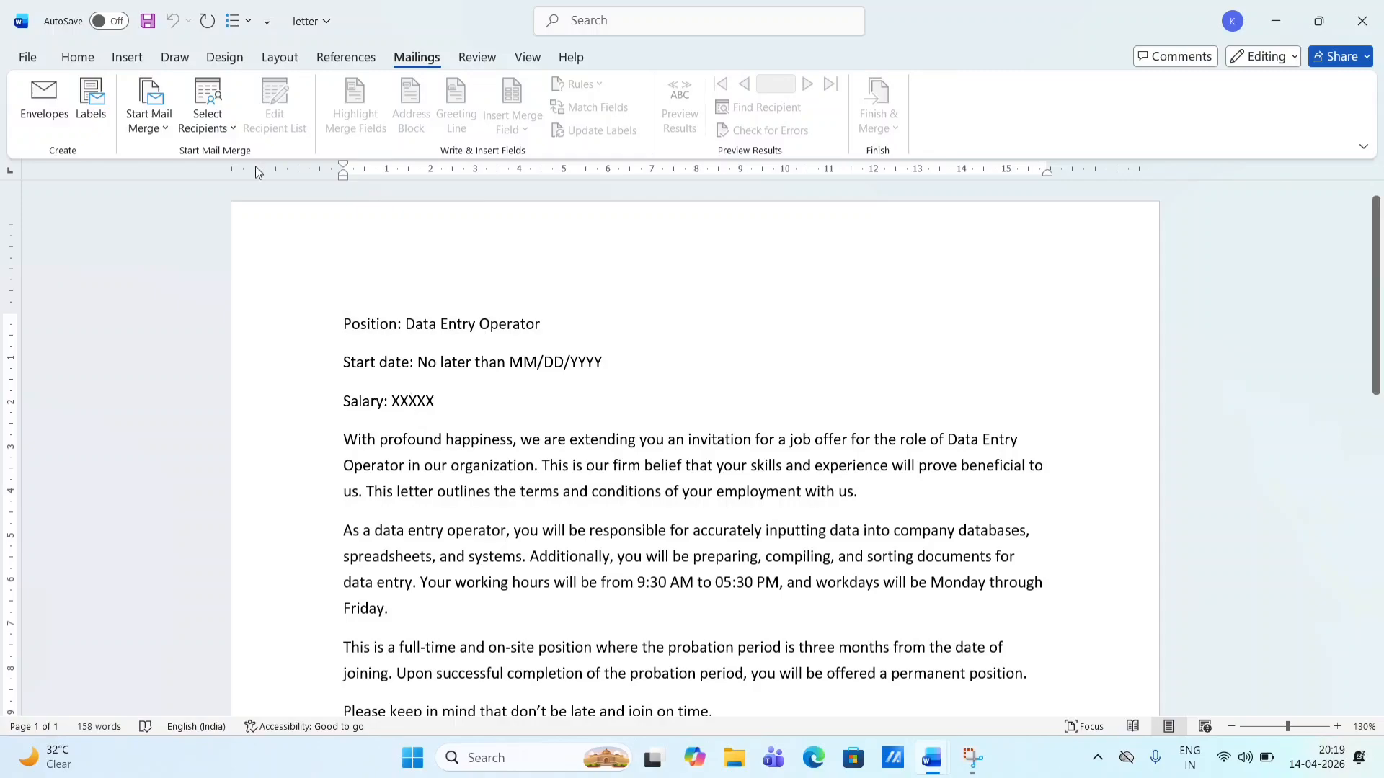
- From Select Recipients, begin a new address list with Type a New List
click(162, 129)
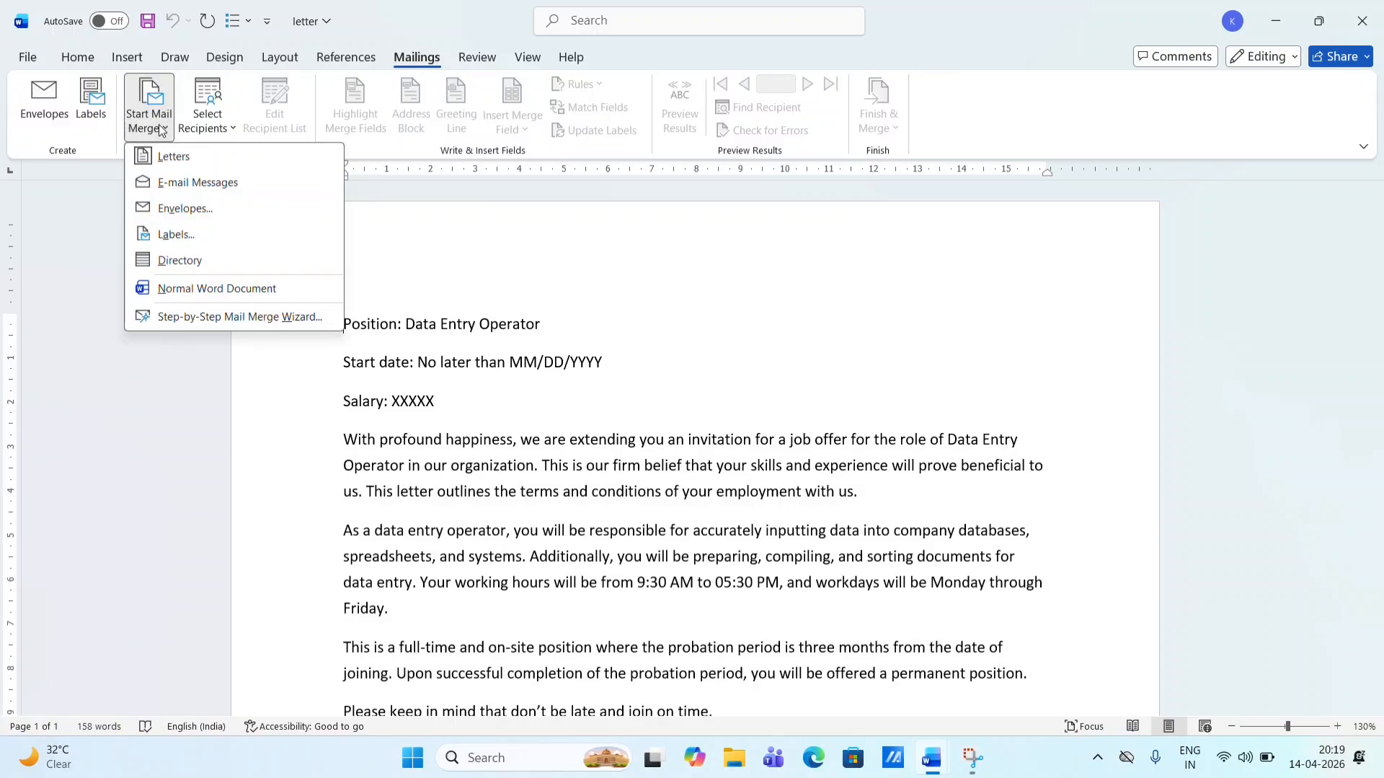
click(222, 134)
click(222, 134)
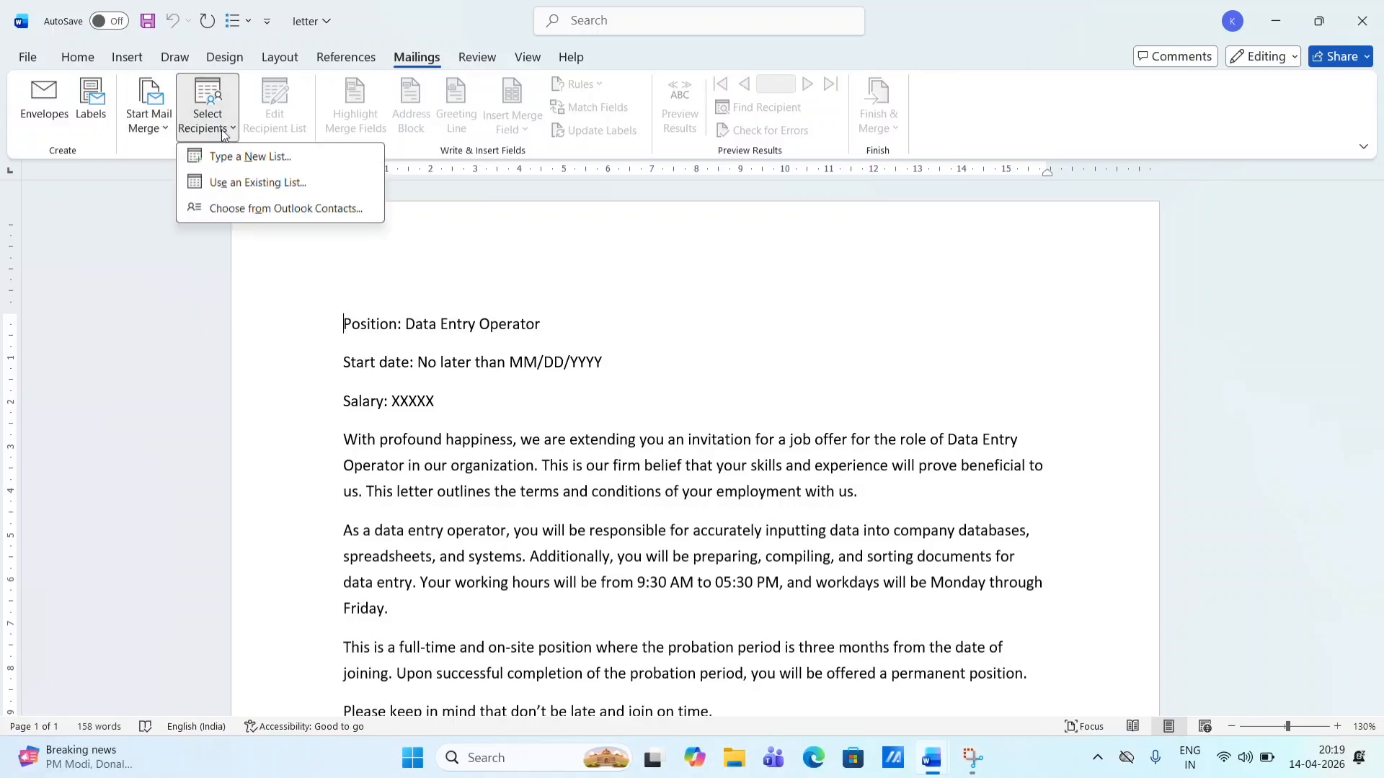
click(146, 128)
click(148, 127)
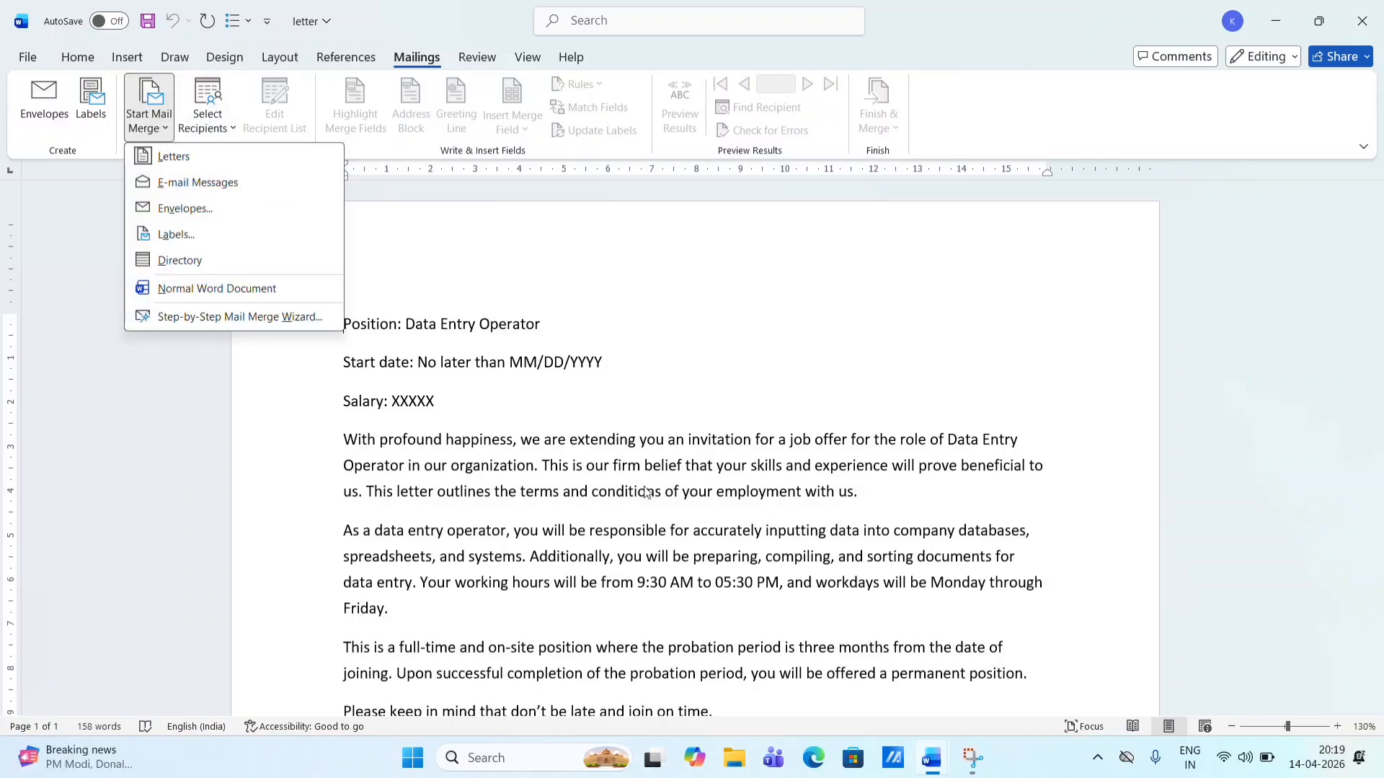
click(511, 318)
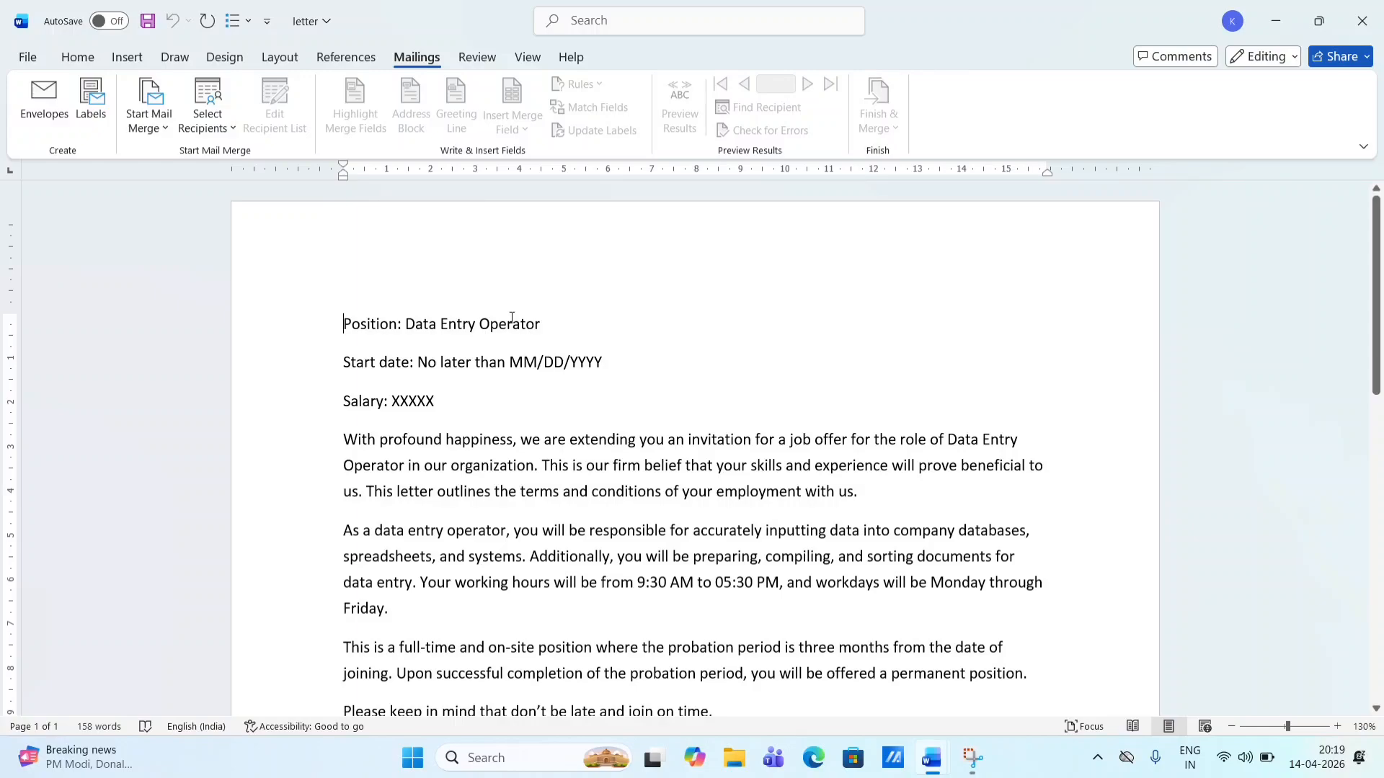
click(209, 121)
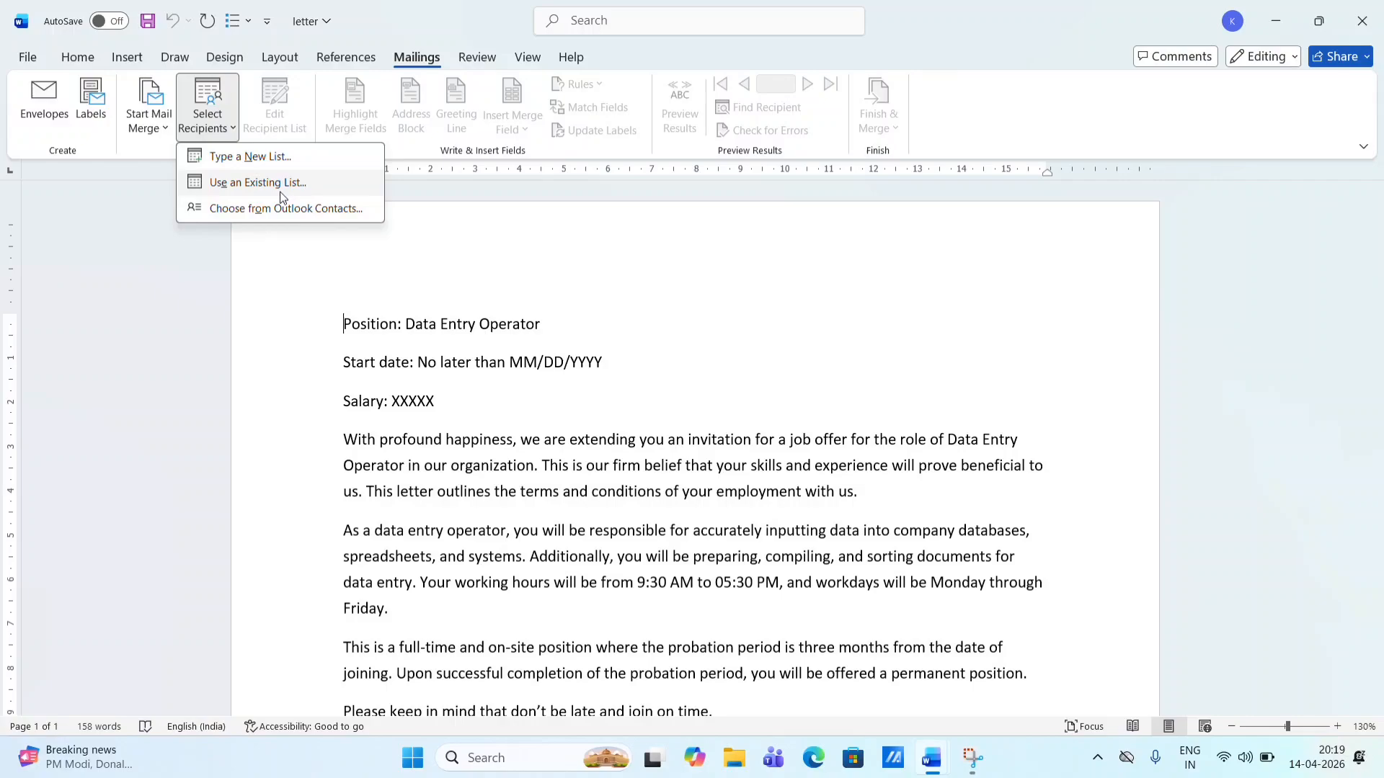
click(263, 159)
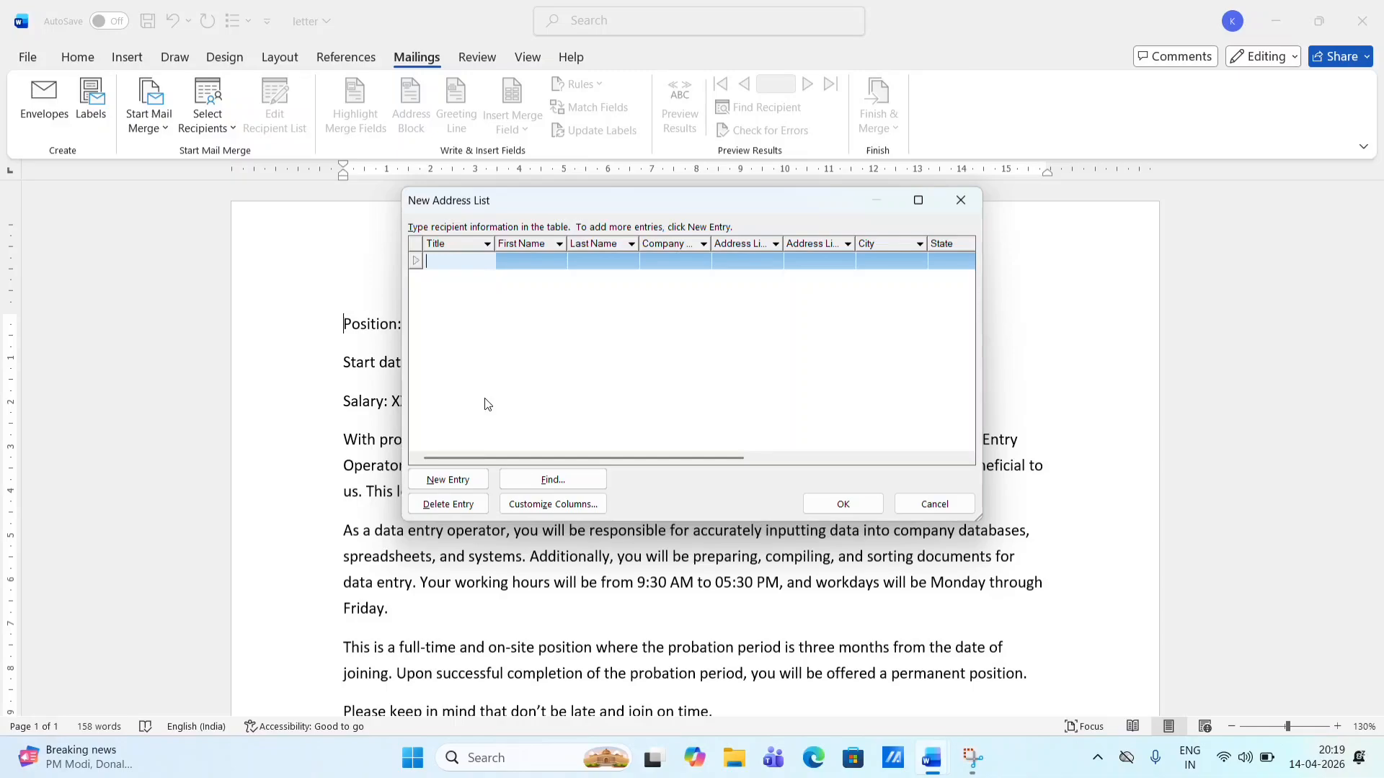
- In Customize Address List, delete the Last Name, Company Name and Address Line 2 fields
click(534, 509)
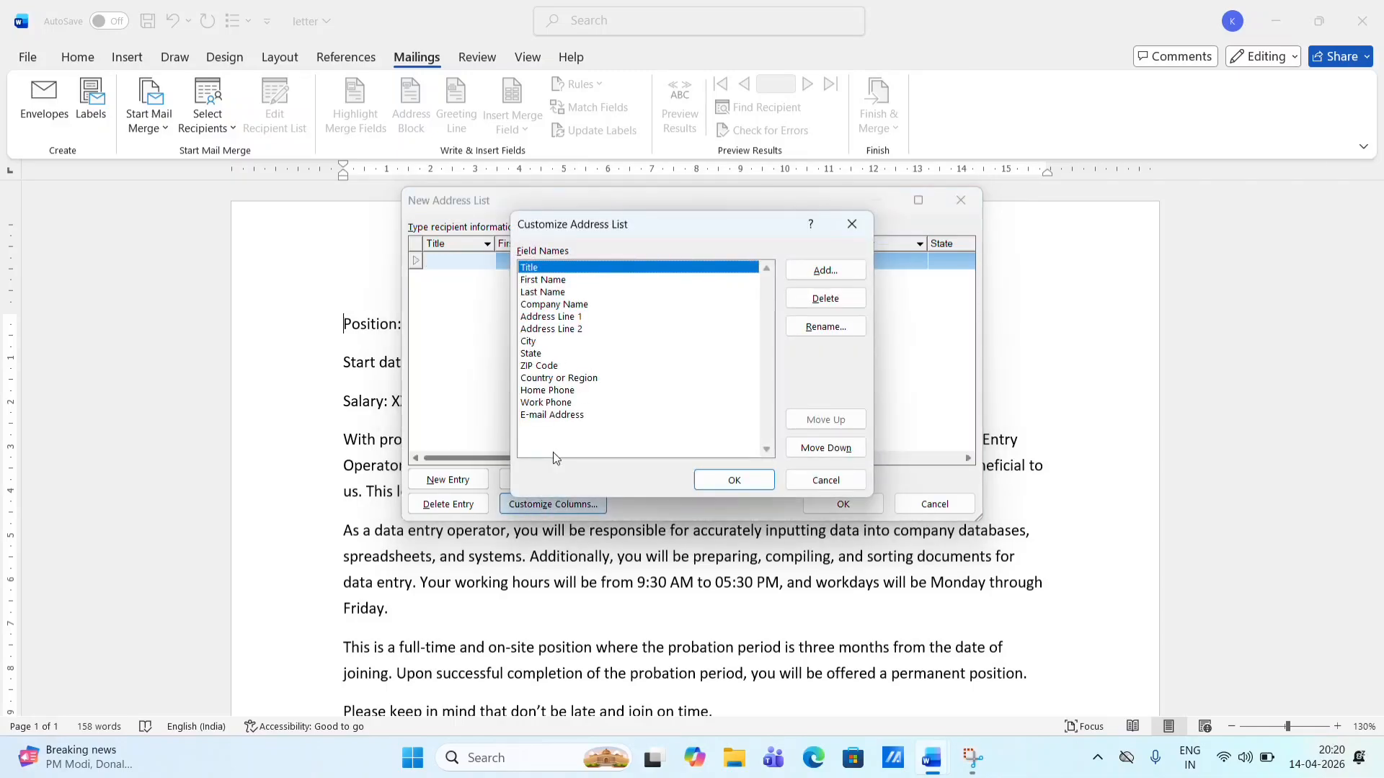
click(560, 293)
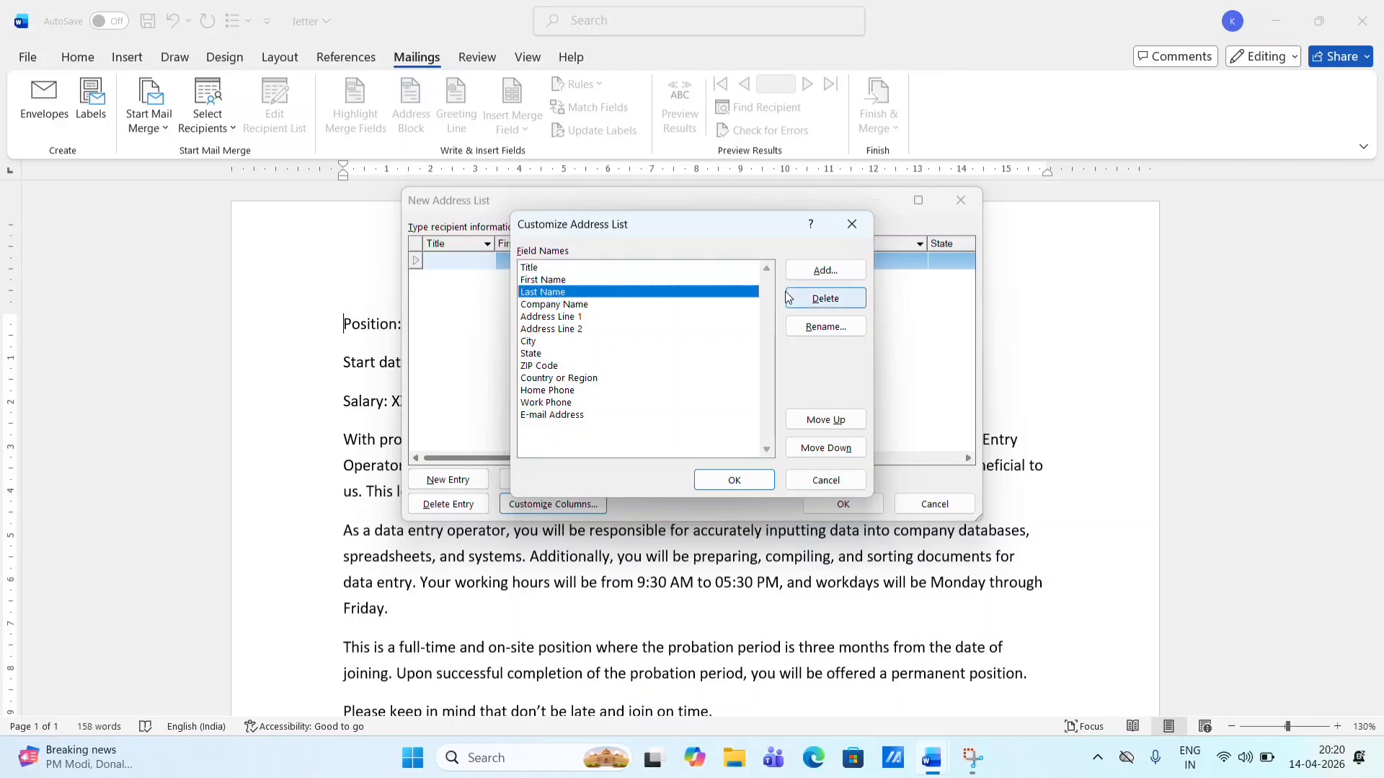
click(823, 299)
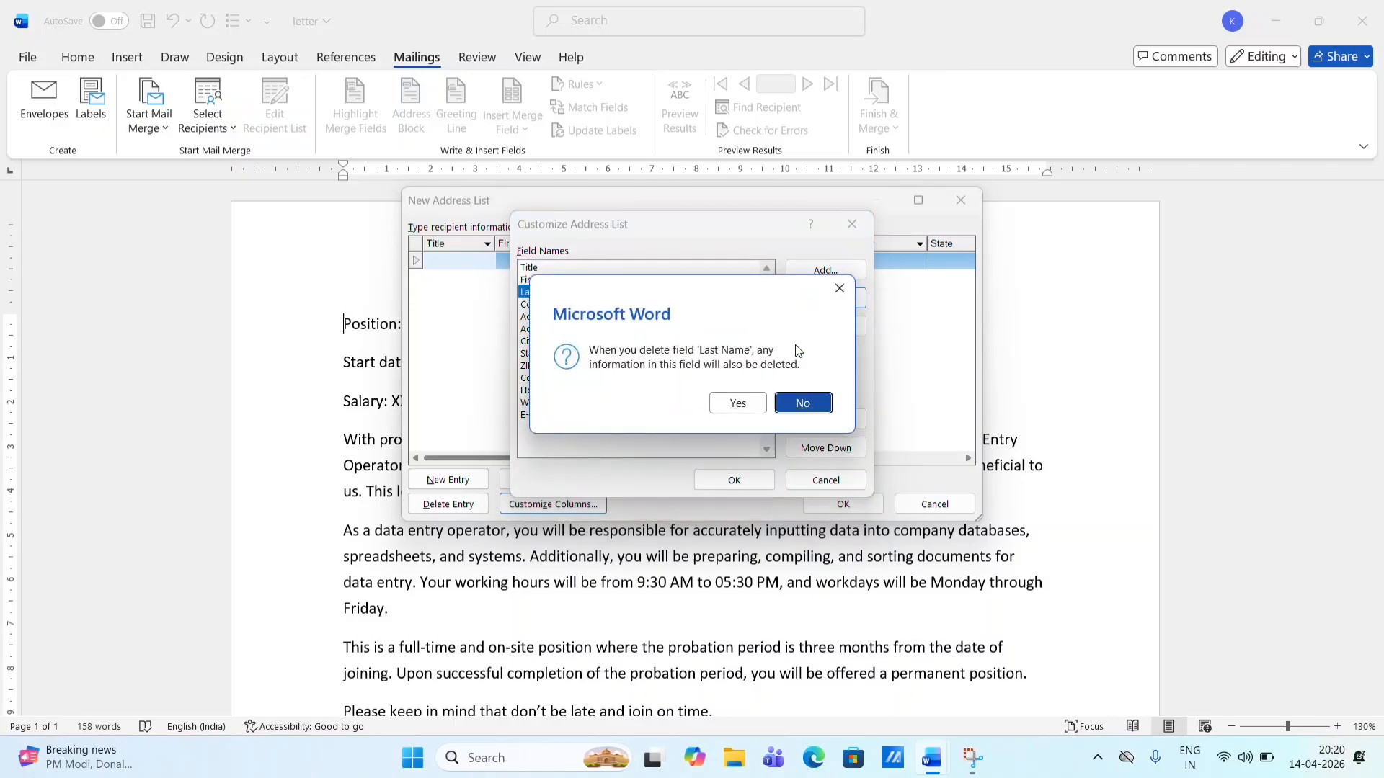
click(753, 402)
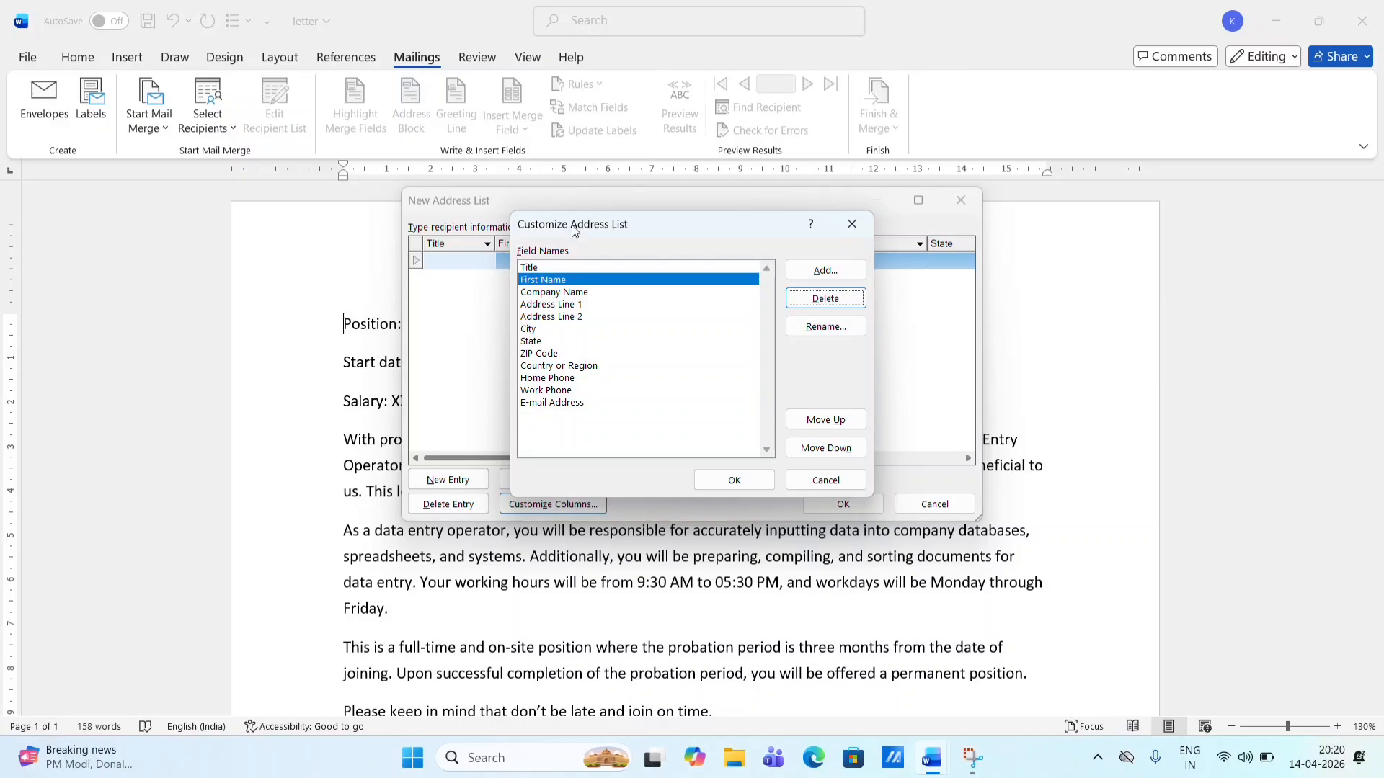
click(553, 304)
click(553, 292)
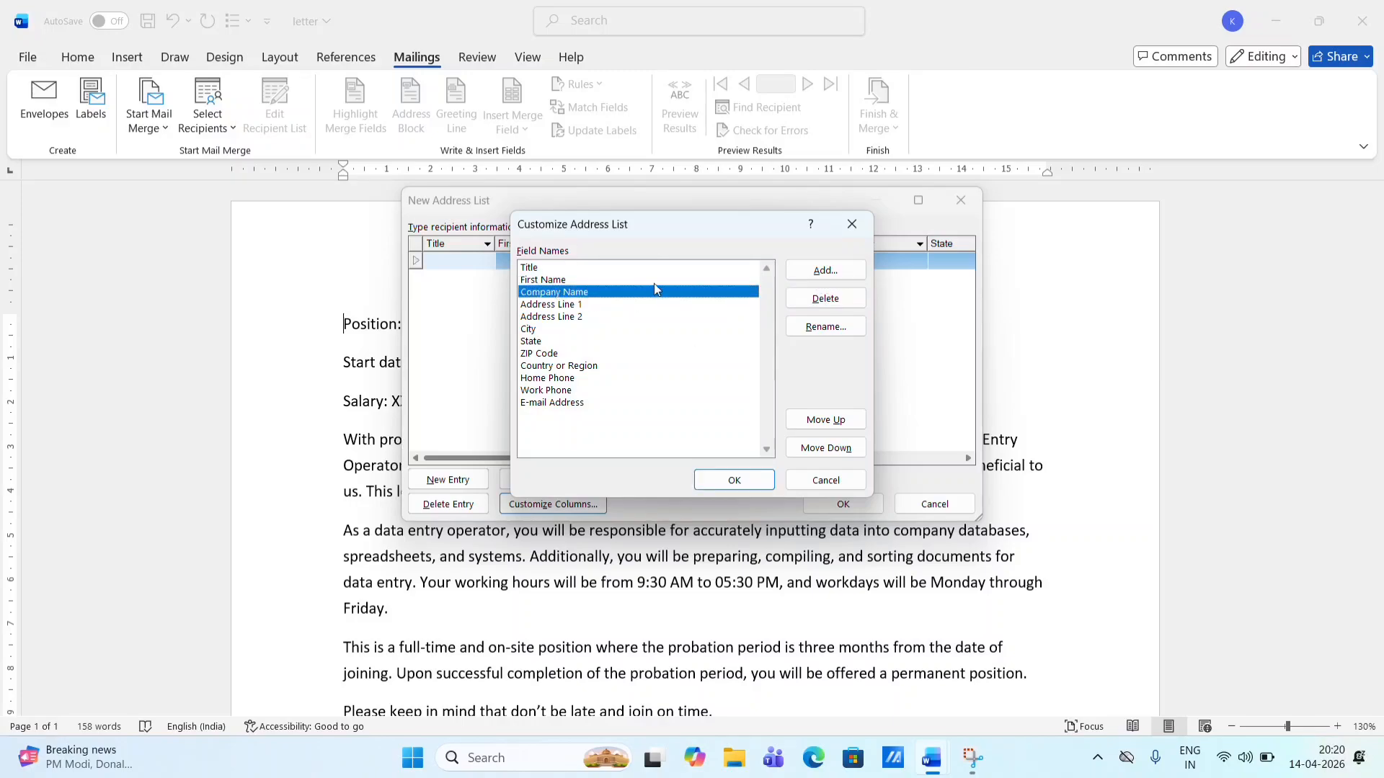
click(845, 307)
click(737, 402)
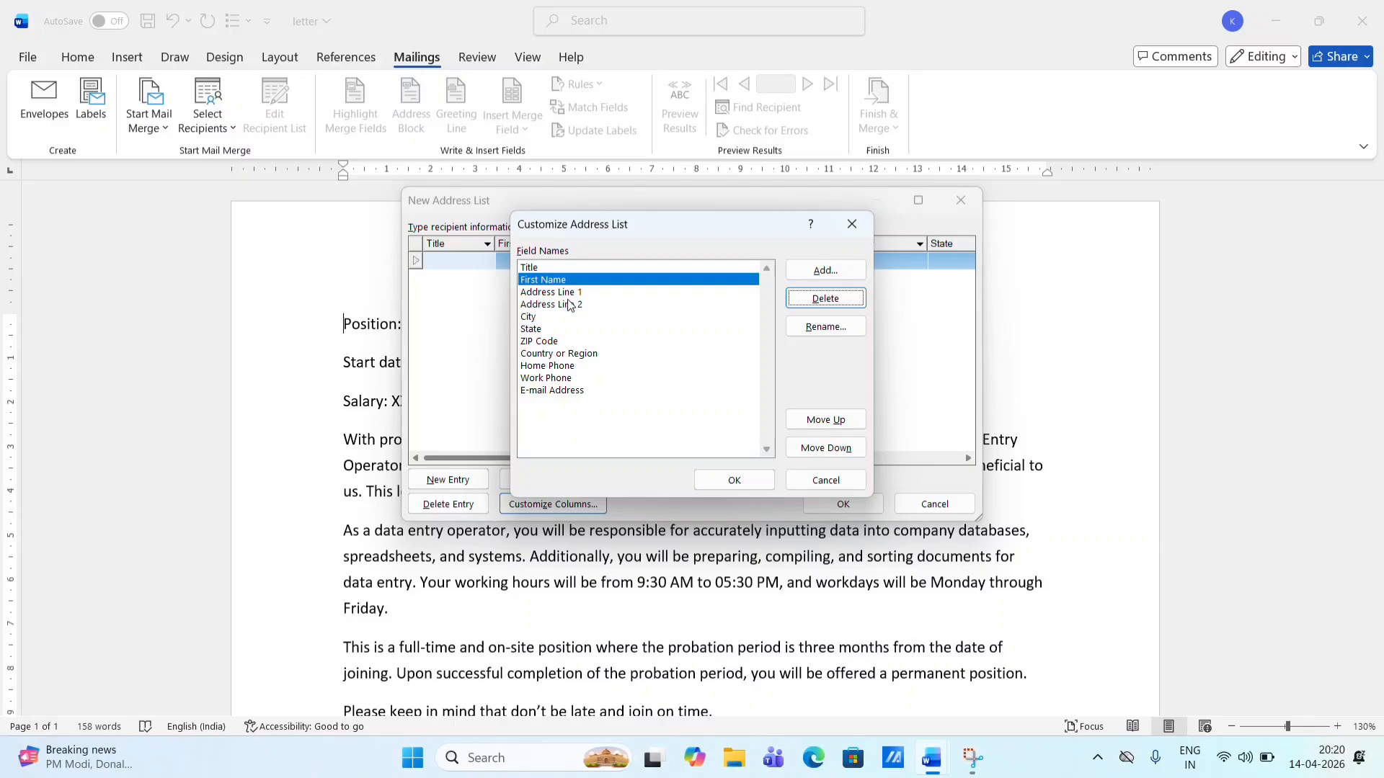
click(569, 305)
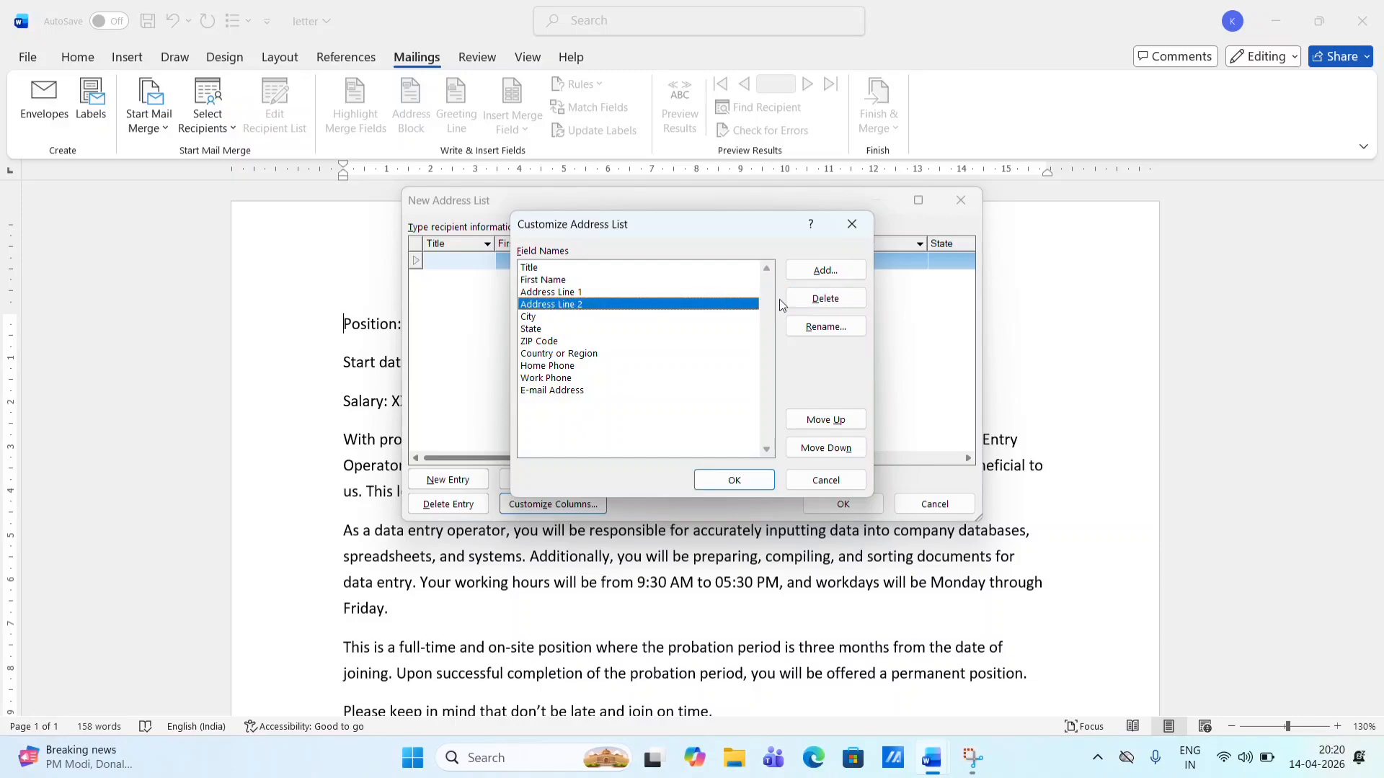
click(822, 305)
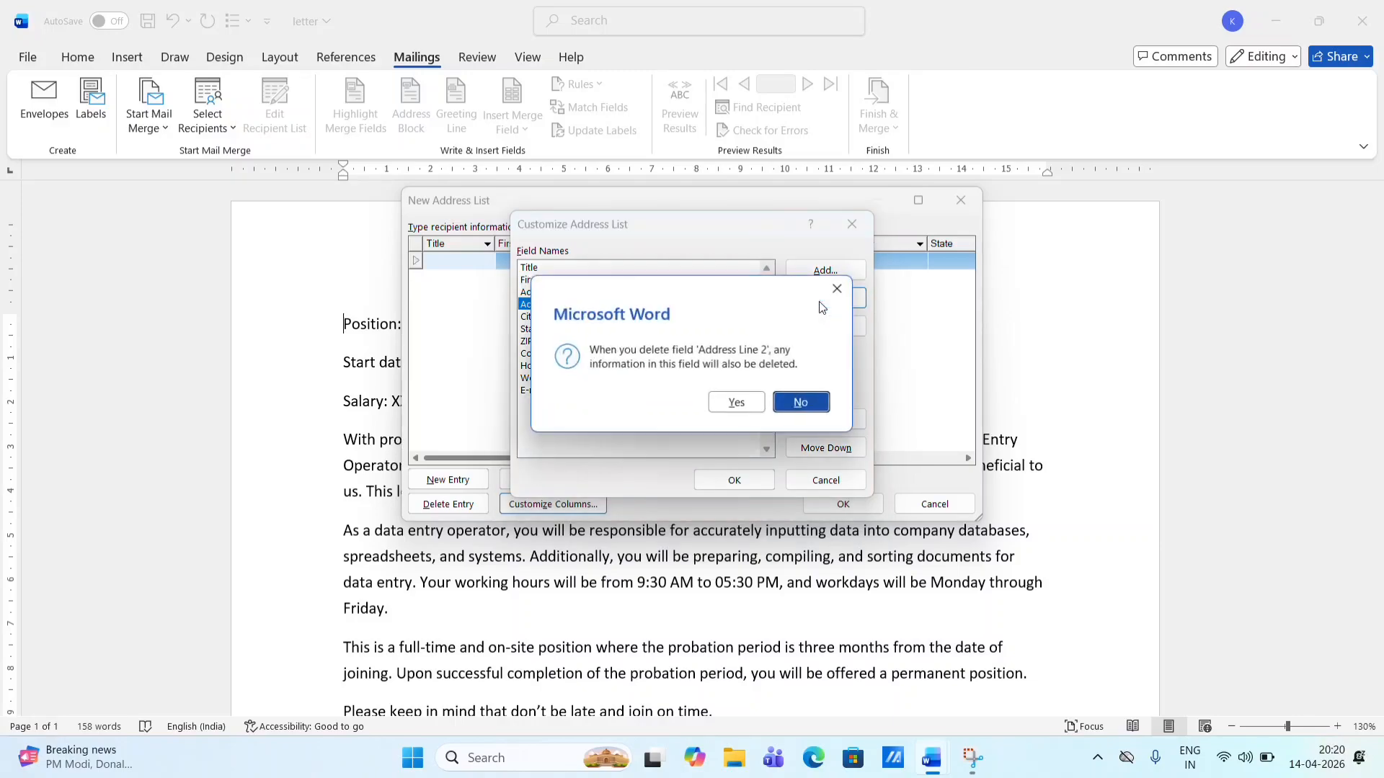
click(741, 402)
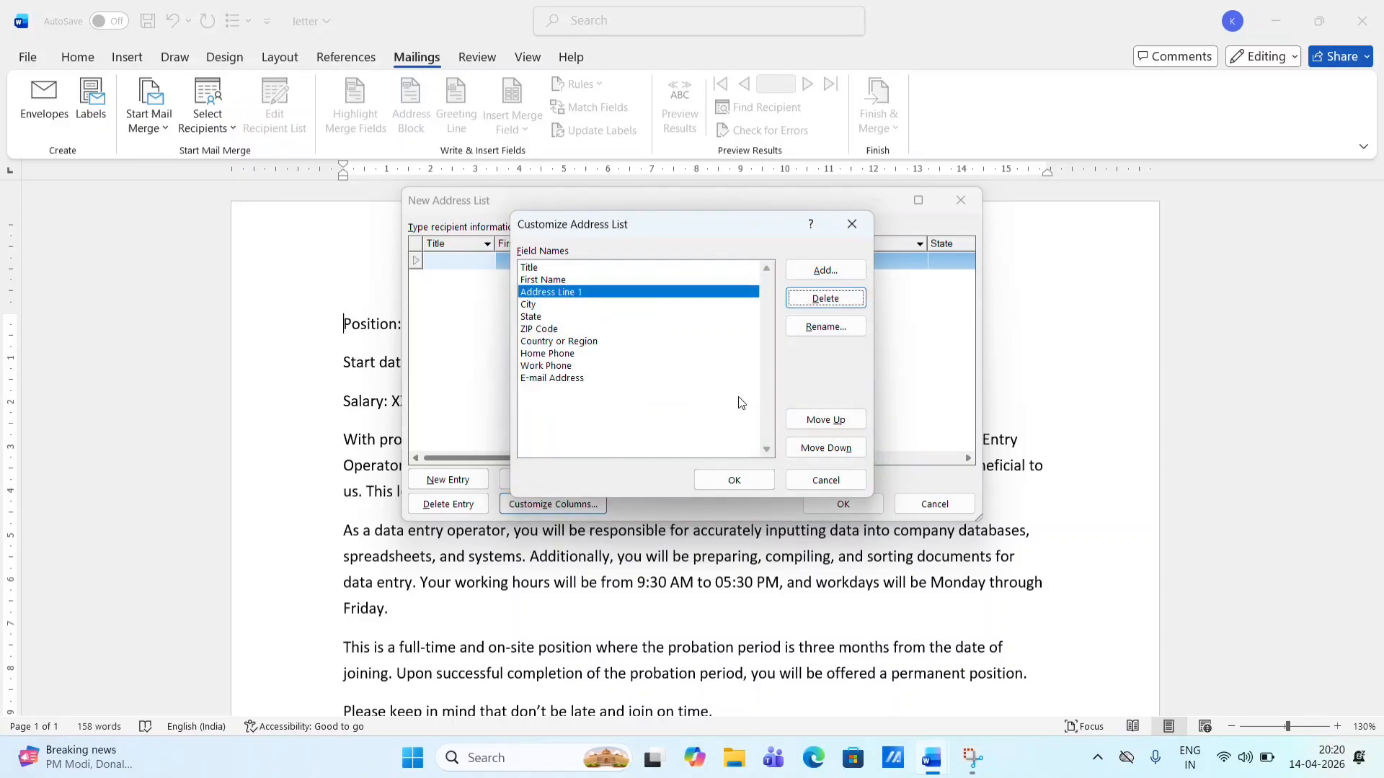
- Rename the ZIP Code field to Pin Code
click(542, 330)
click(815, 331)
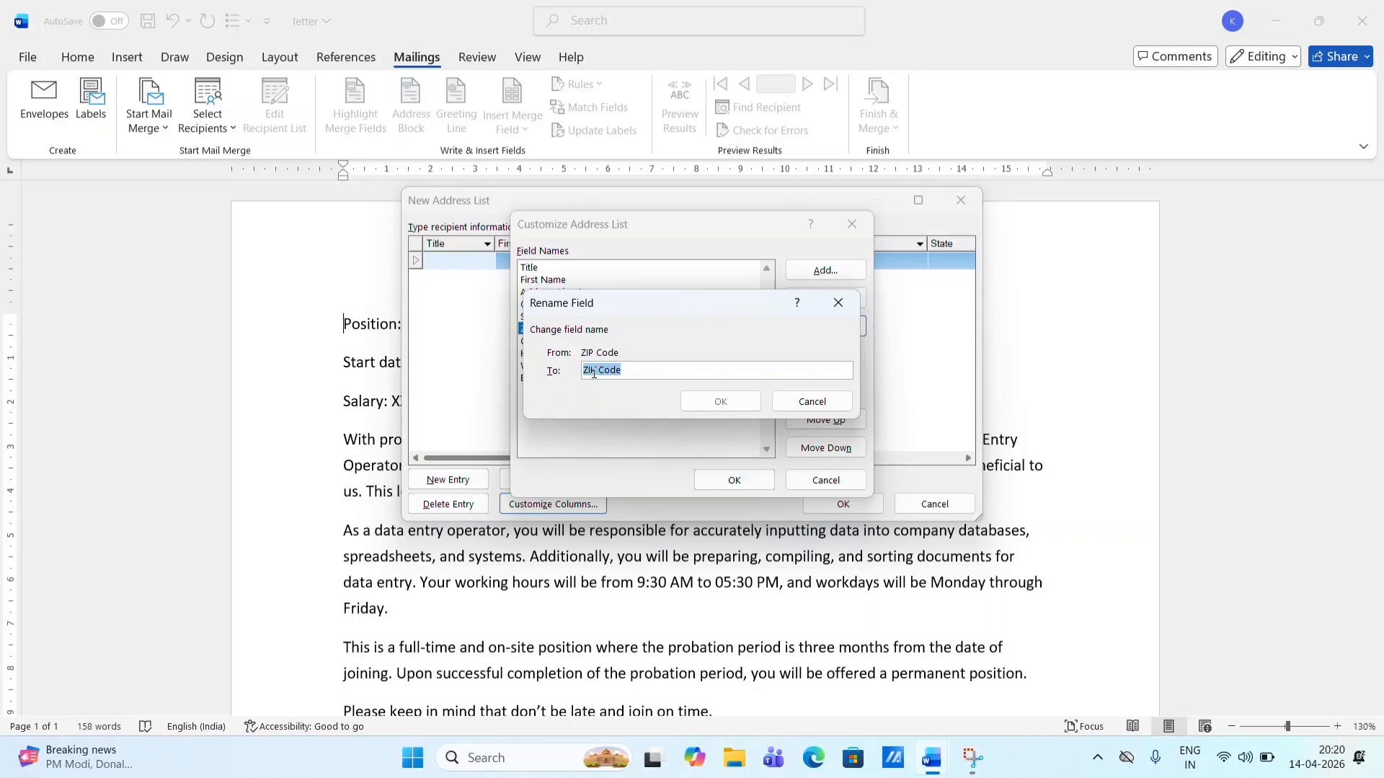
click(597, 370)
key(BackSpace)
key(BackSpace)
key(BackSpace)
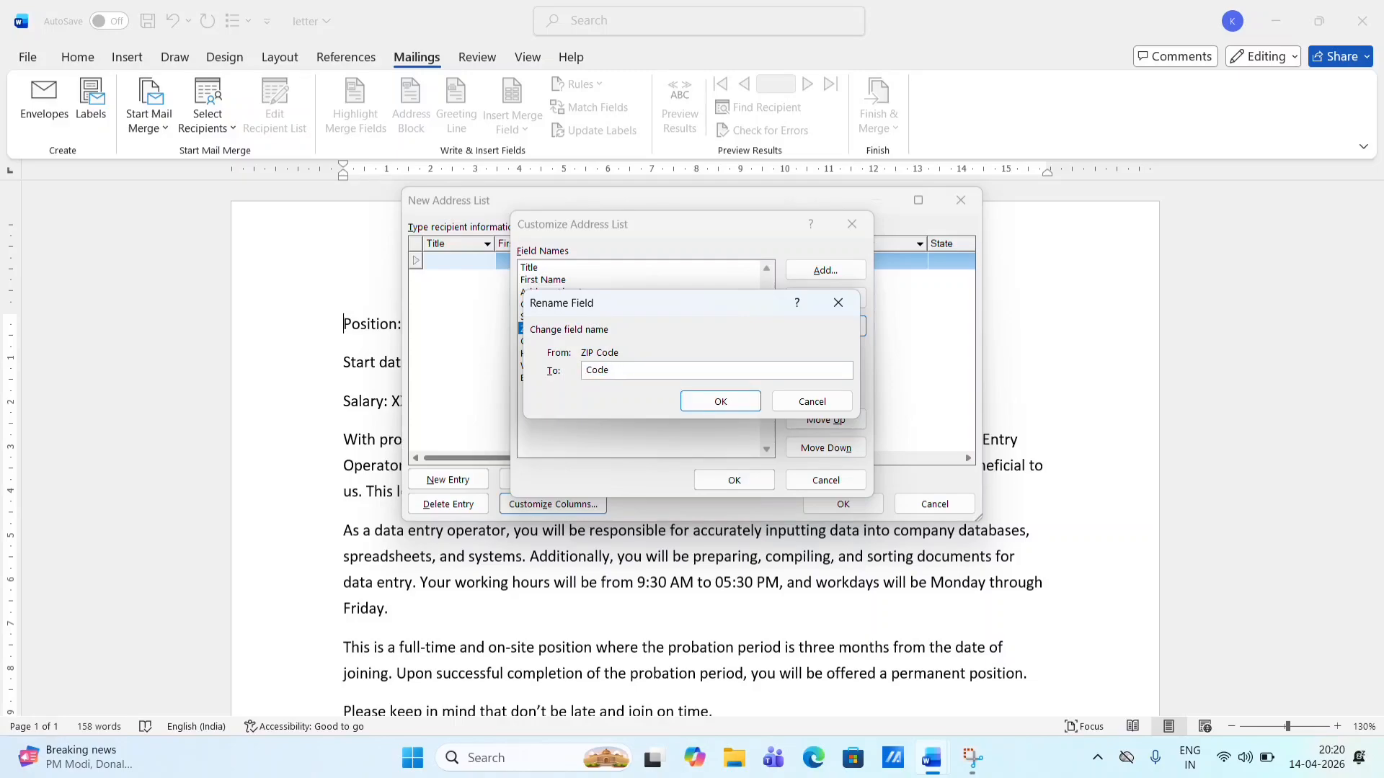
text(pic)
key(BackSpace)
text(n)
click(587, 374)
key(BackSpace)
text(Pin)
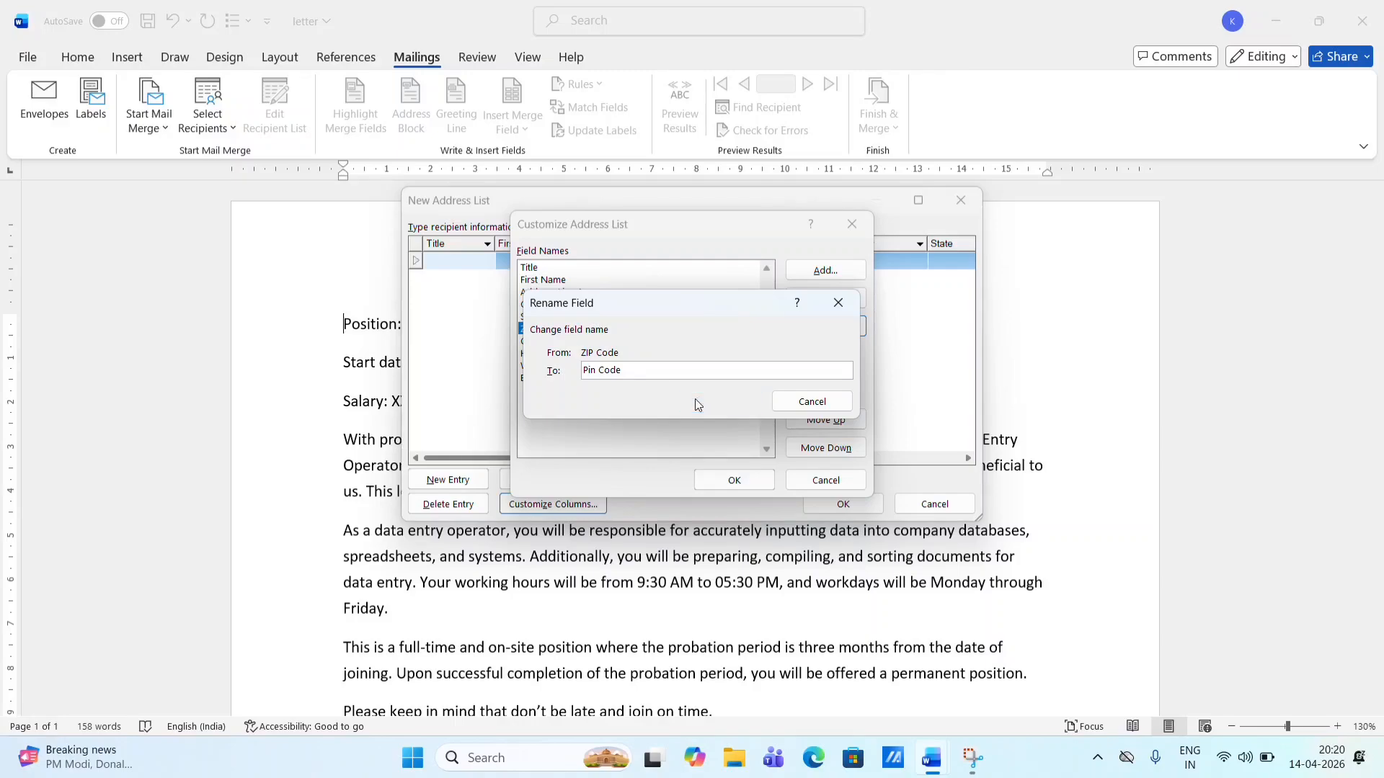
click(699, 404)
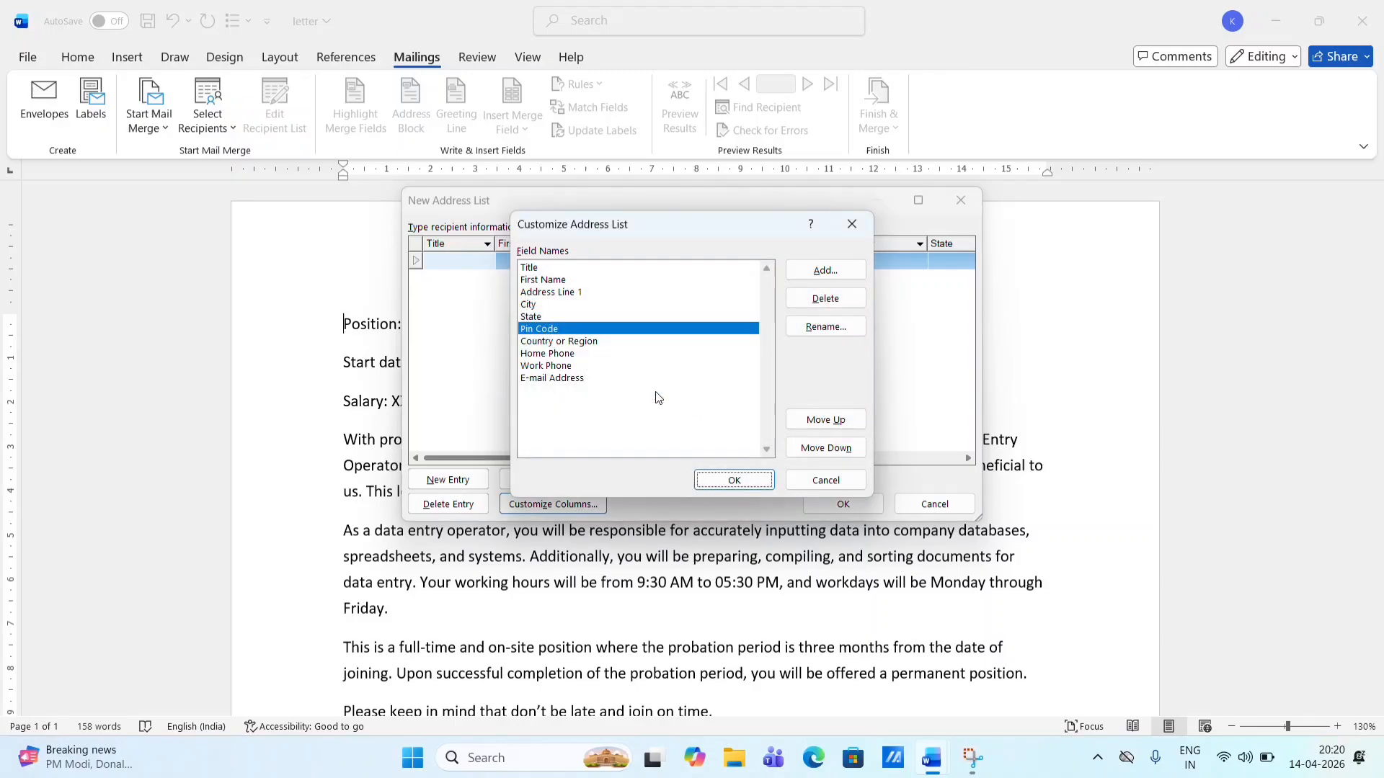
- Delete the Country or Region, Home Phone and E-mail Address fields
click(617, 341)
click(825, 298)
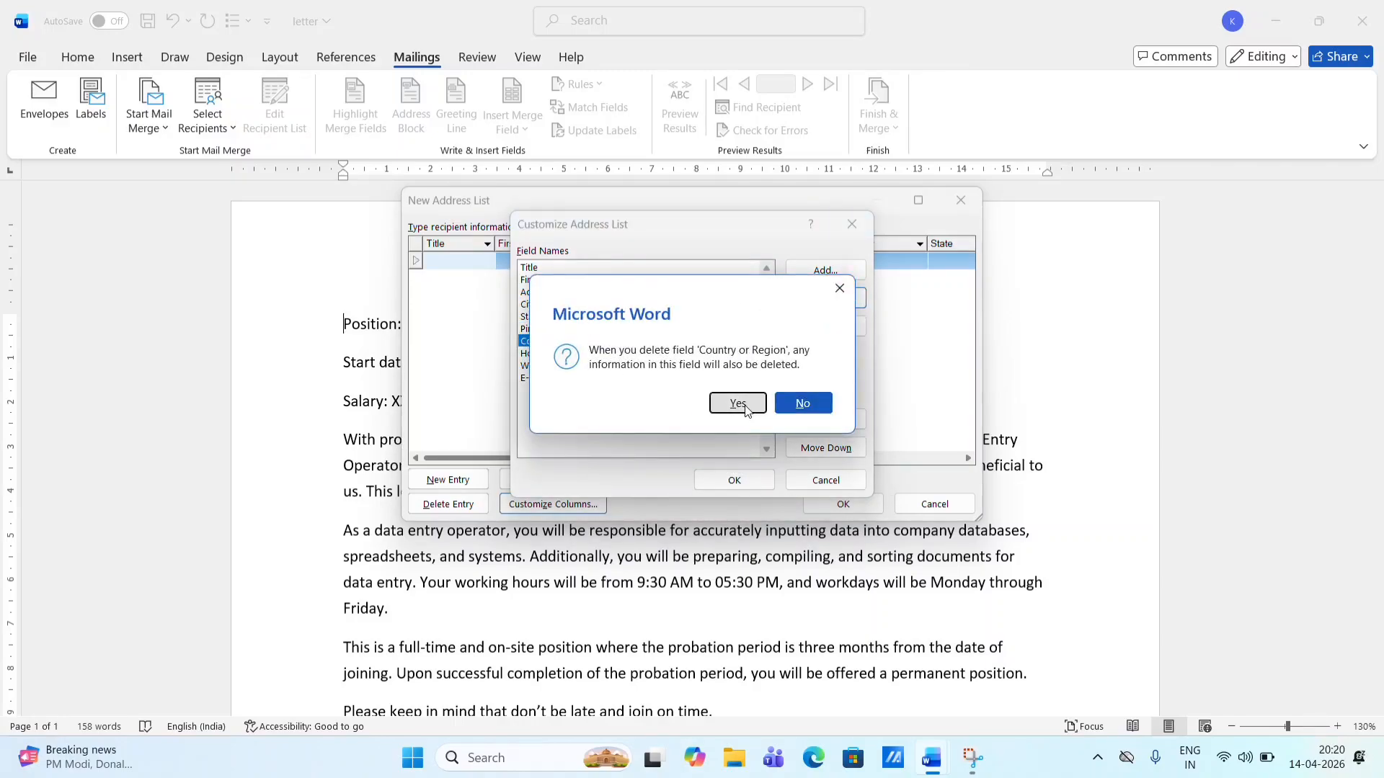
click(713, 398)
click(690, 342)
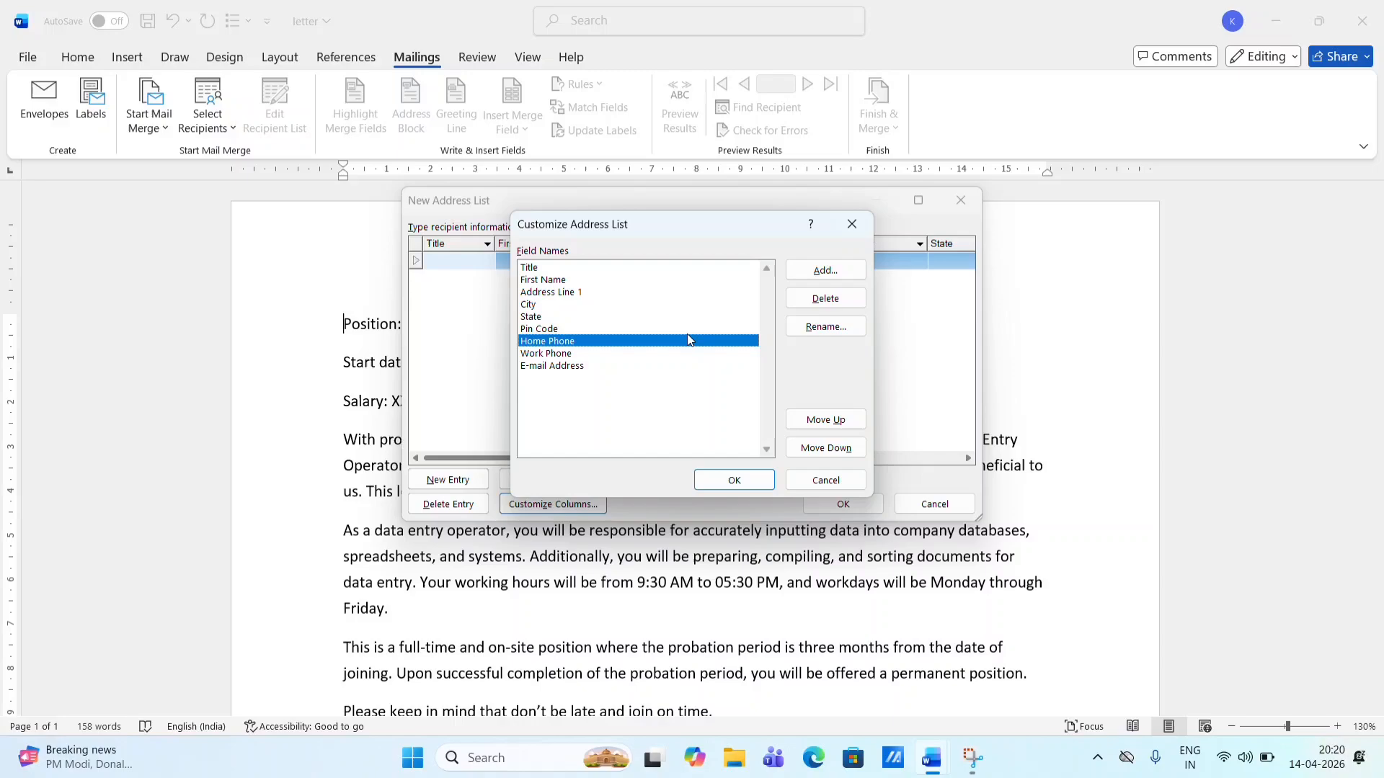
click(836, 303)
click(737, 408)
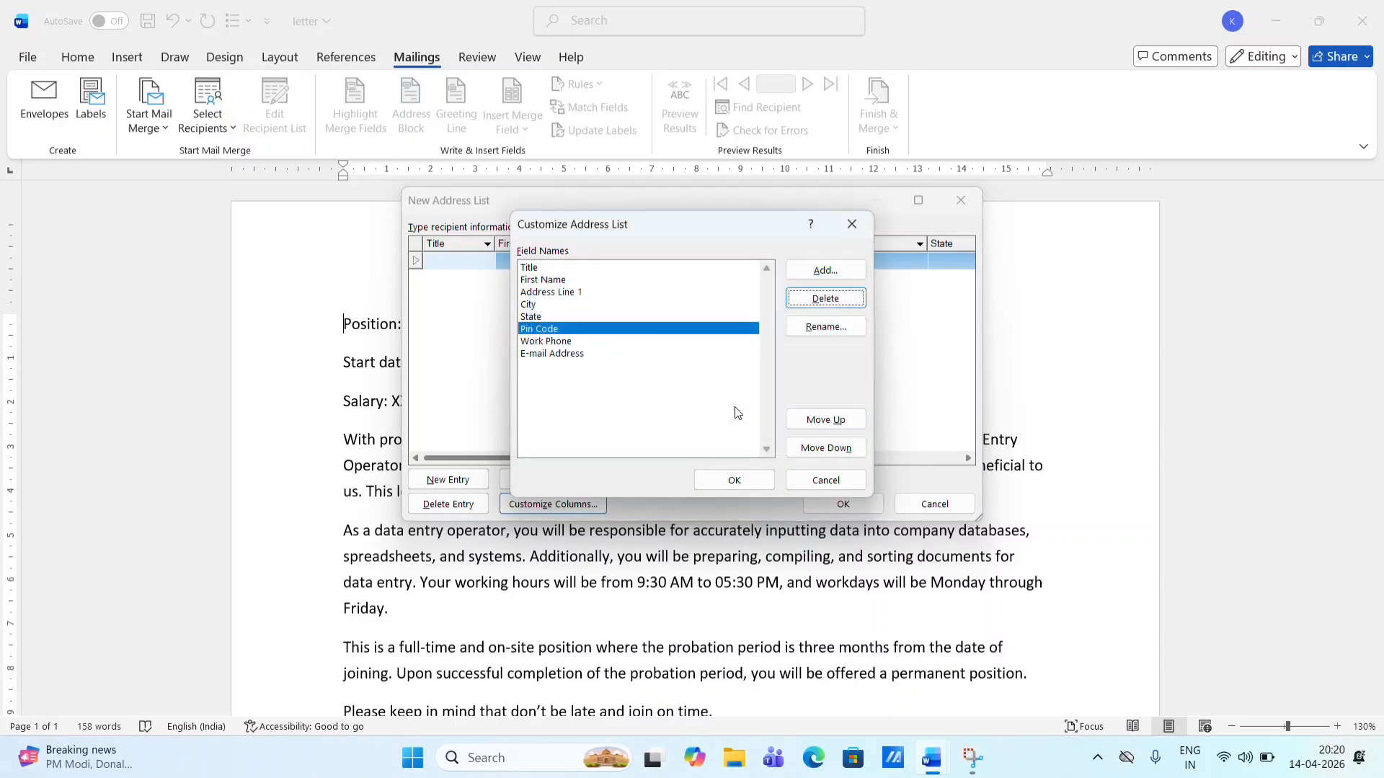
click(586, 367)
click(585, 355)
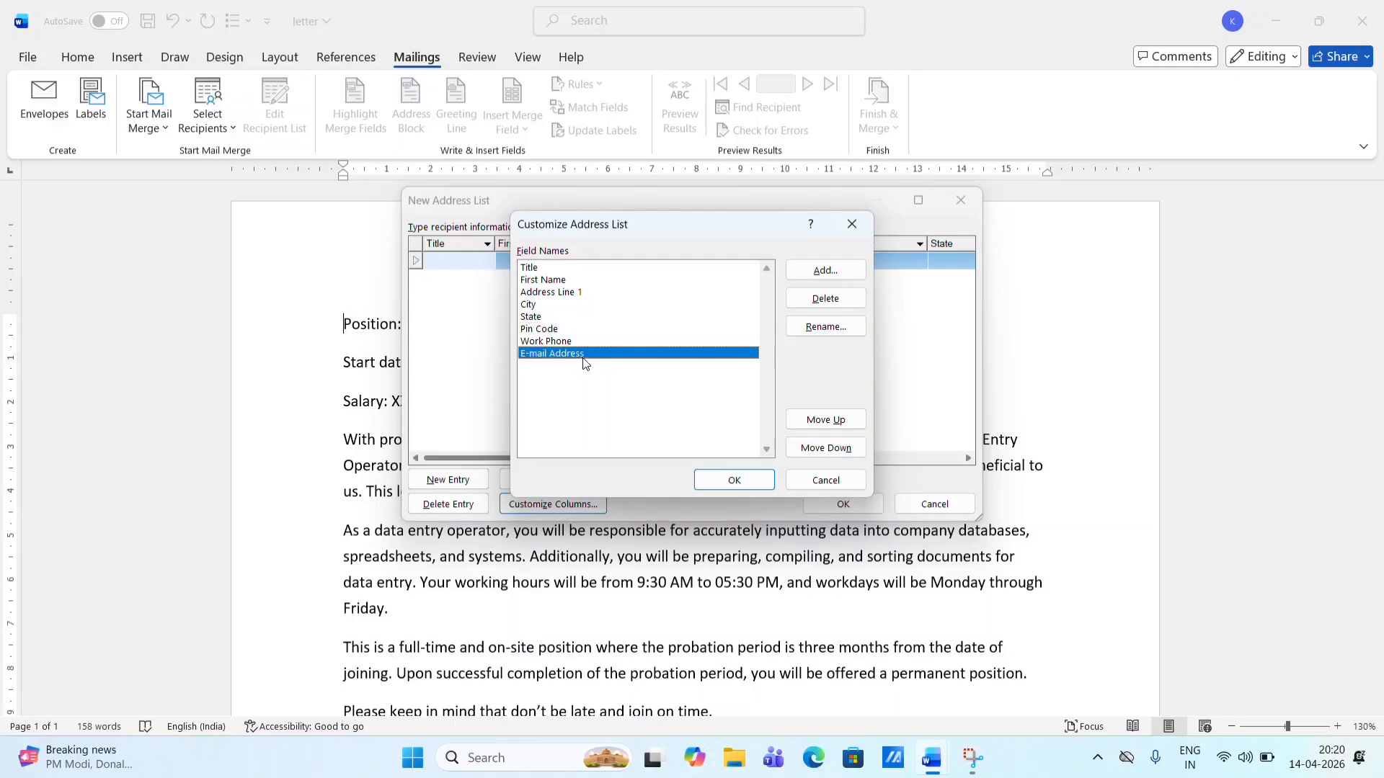
click(821, 298)
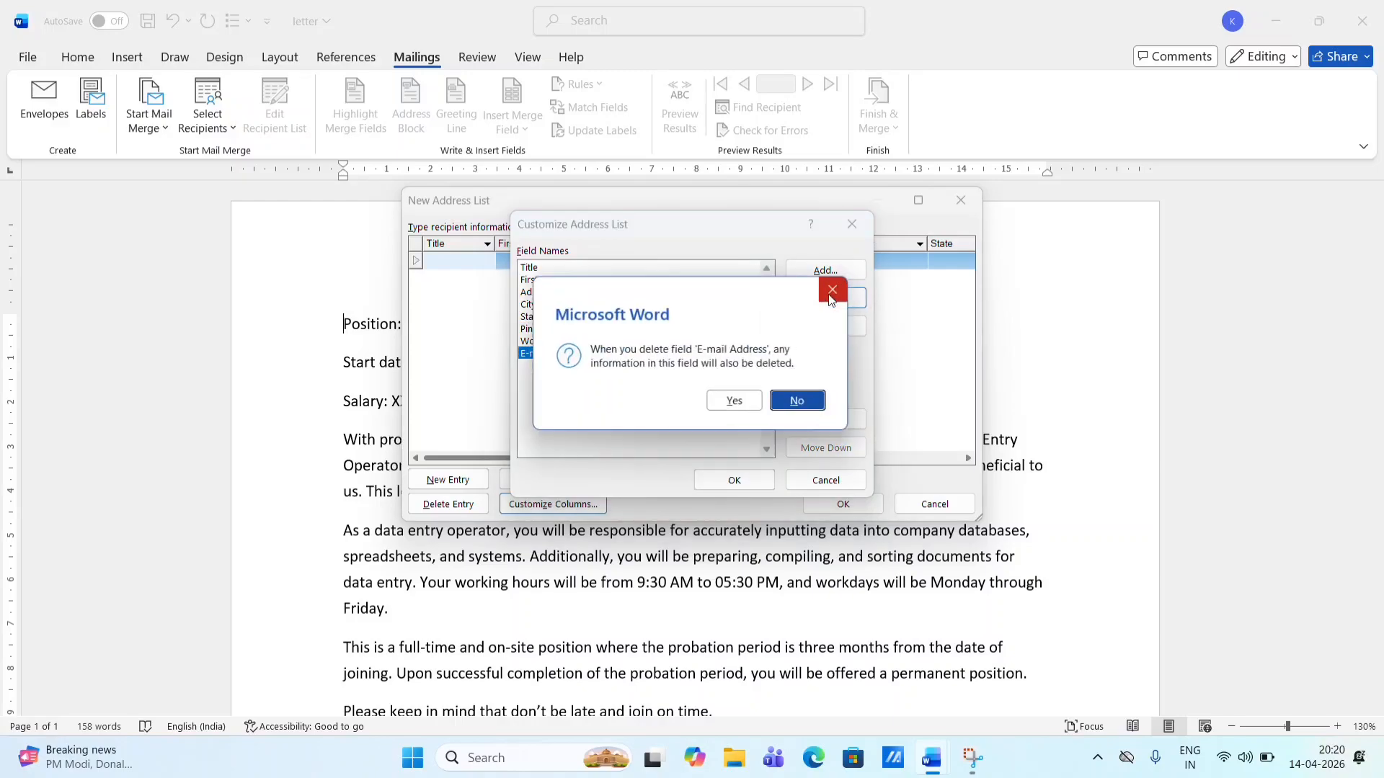
click(737, 403)
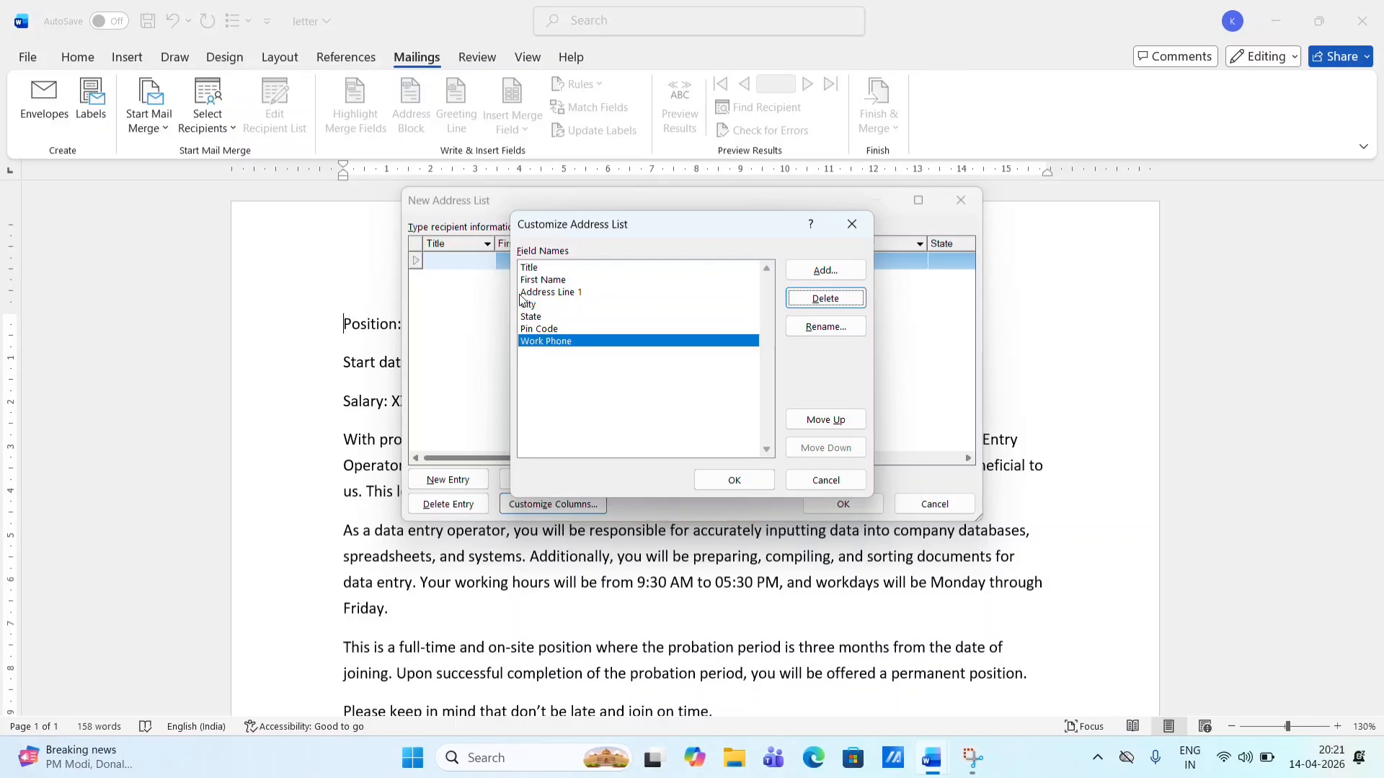
- Apply the customized fields and enter the first recipient's title Mr and first name
click(746, 480)
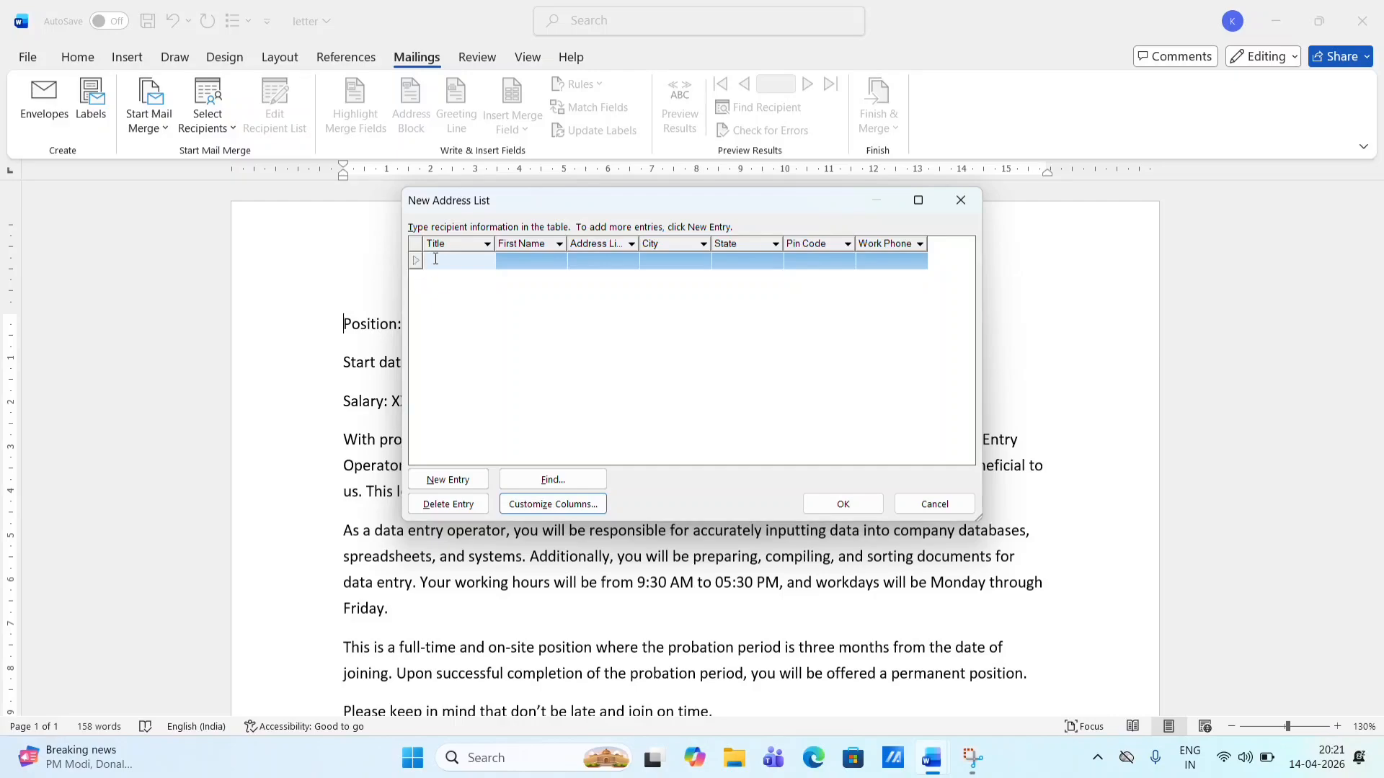
text(m)
key(BackSpace)
key(BackSpace)
text(Me)
key(BackSpace)
text(r)
click(436, 259)
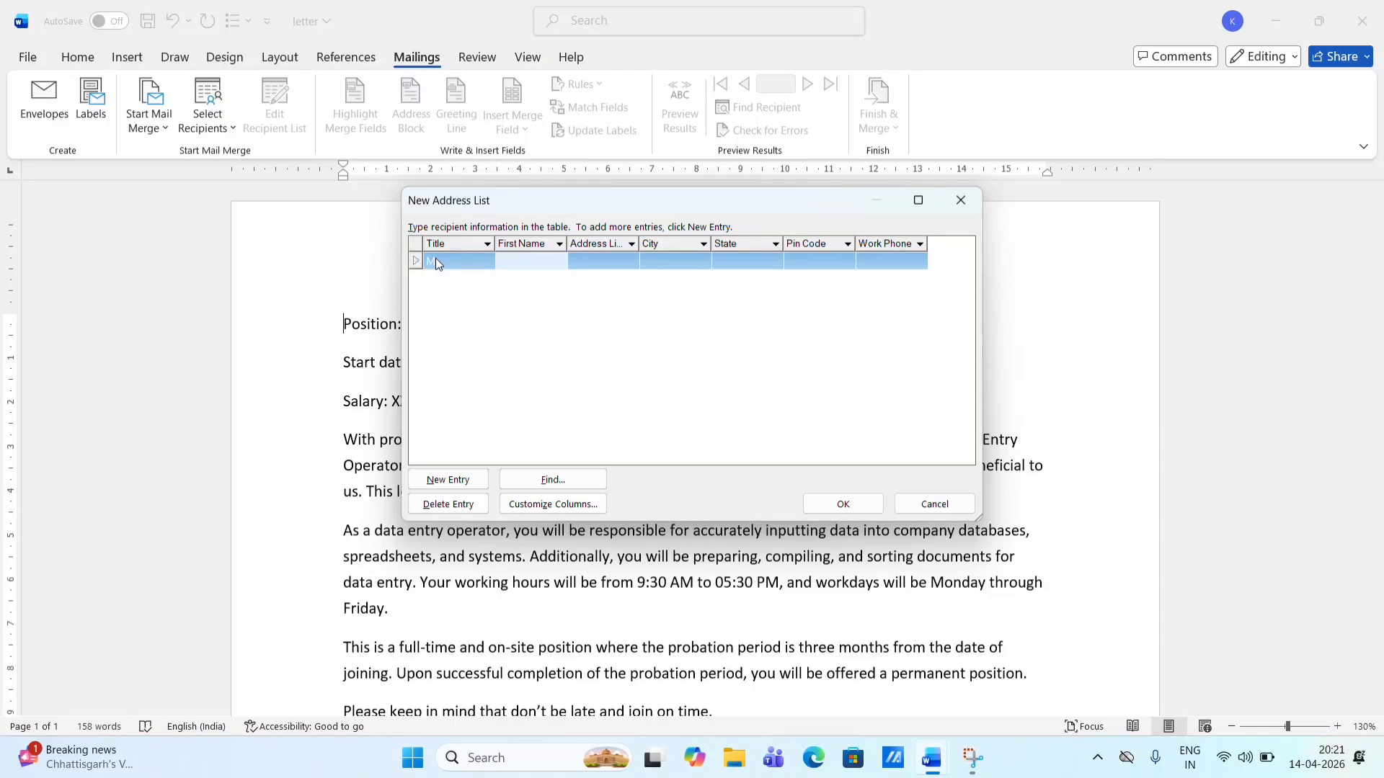
key(Tab)
text(Surak)
key(BackSpace)
text(j)
click(436, 263)
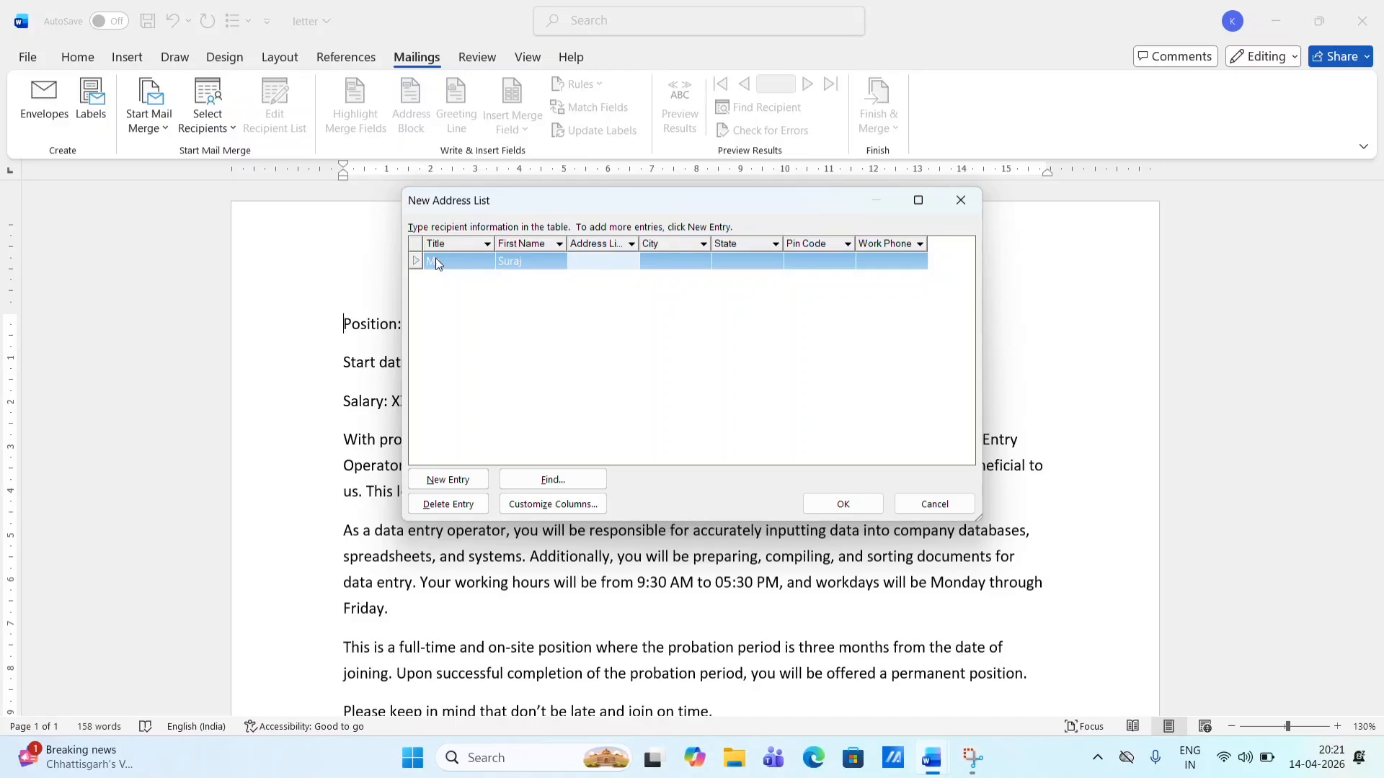
- Fill in the first recipient's address, city, state U.P., pin code and work phone
text(varanasi)
key(Tab)
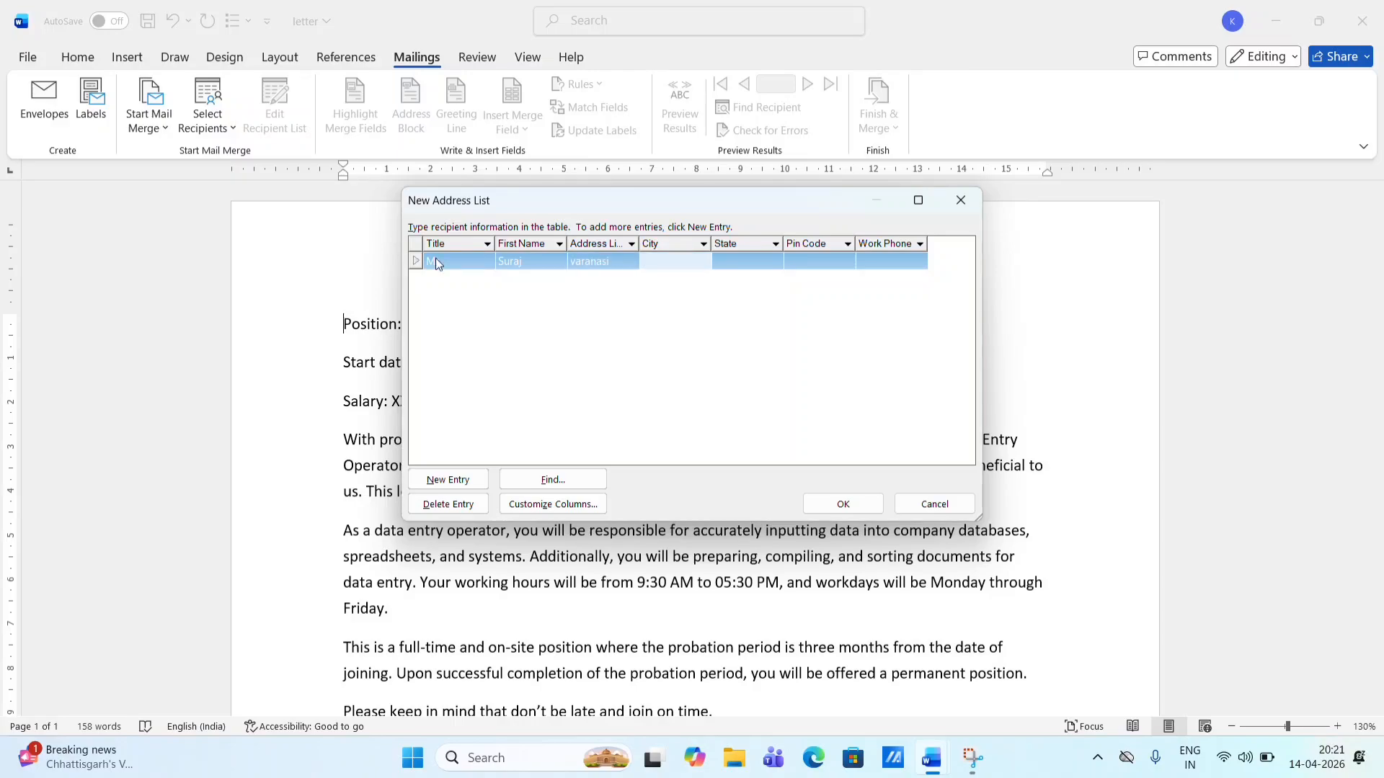
text(c)
key(BackSpace)
text(Varanasi)
click(435, 264)
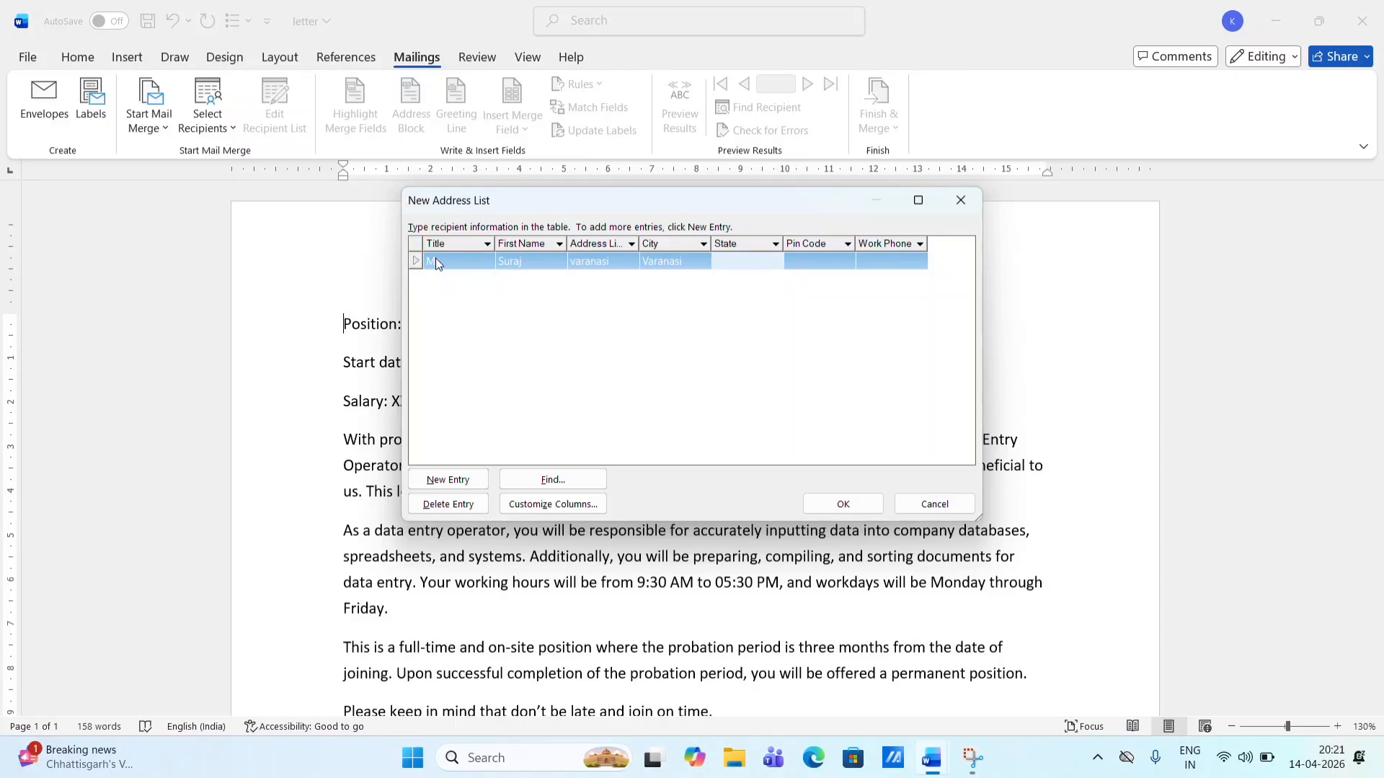
text(U.P.)
key(Tab)
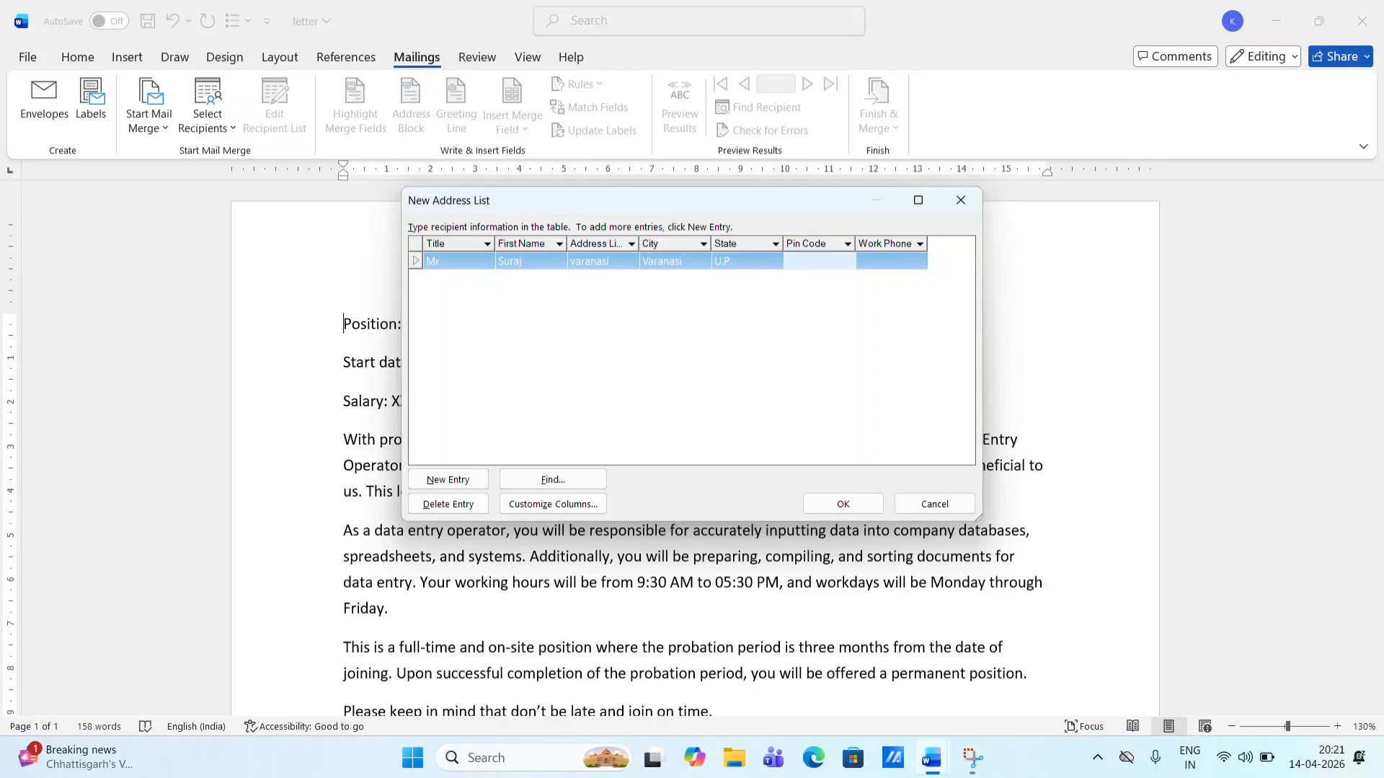
text(232101)
key(Tab)
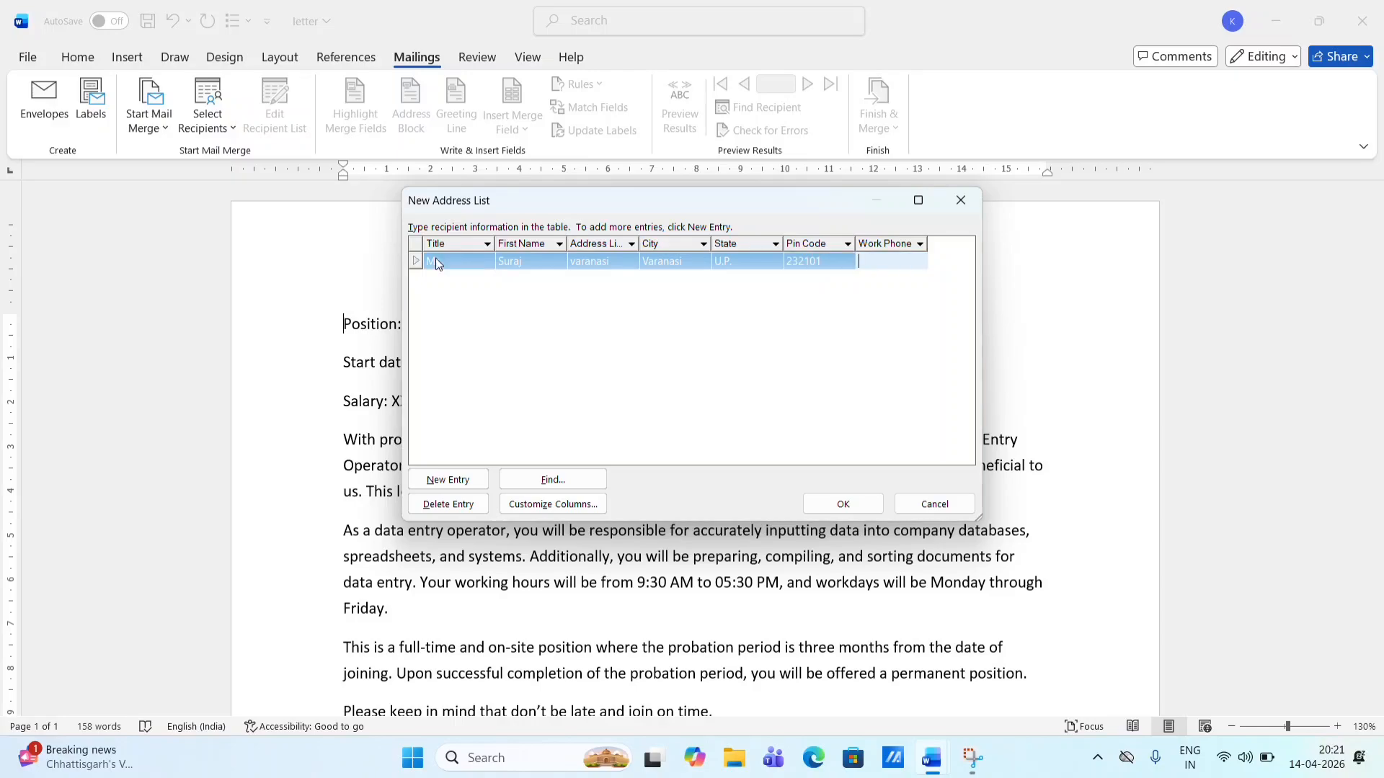
text(xxxxxxxxxx)
- Start a second recipient with title Mr, first name, address, city and state UP
key(Tab)
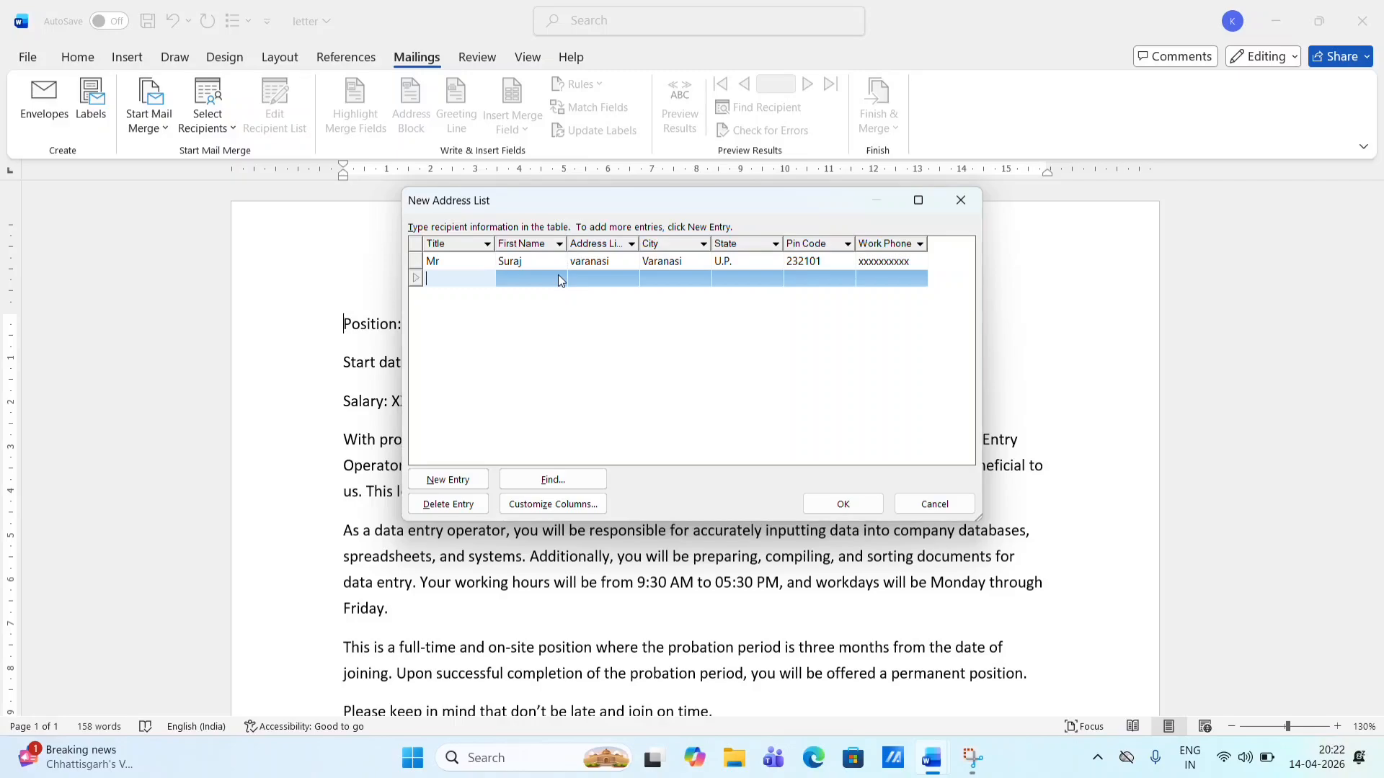
text(Mr)
click(559, 276)
text(S)
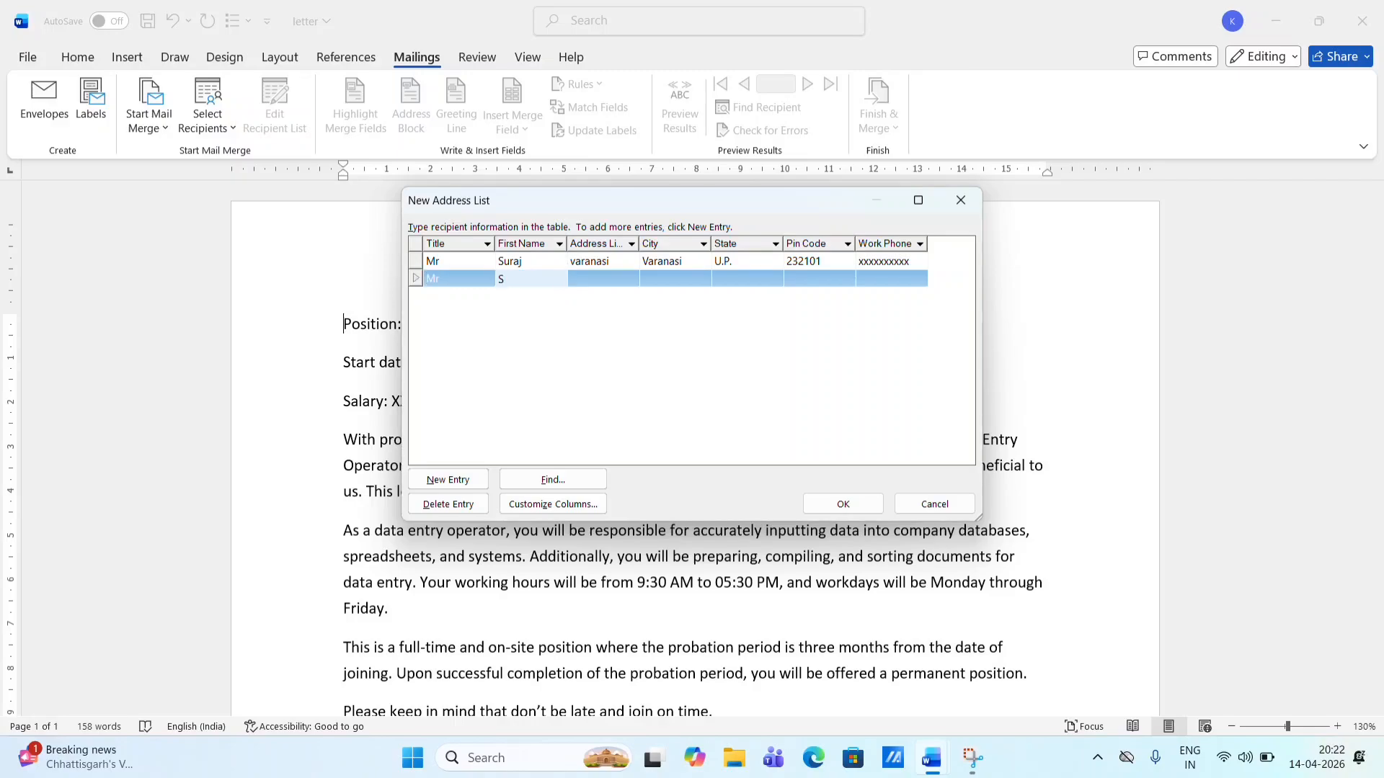
text(hekhar)
key(Tab)
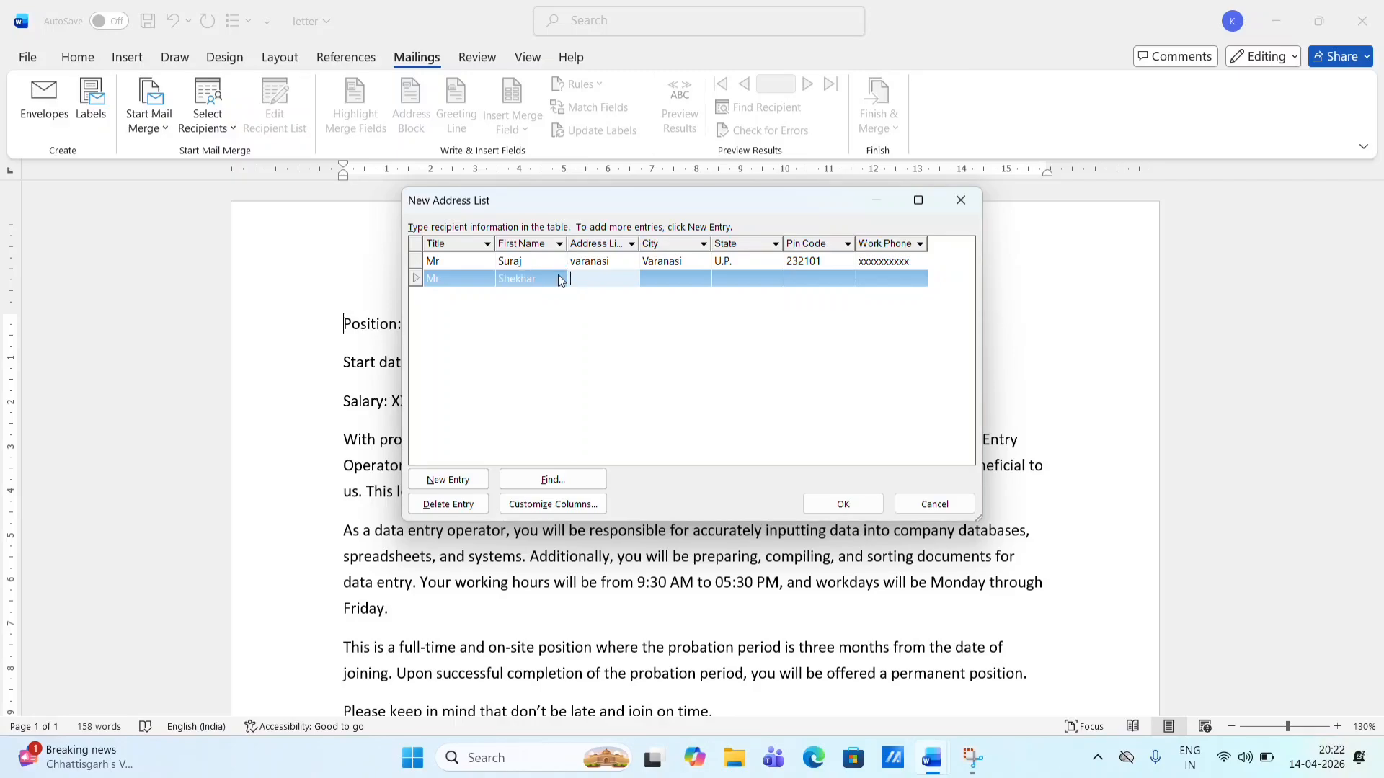
text(Ramnagar)
key(Tab)
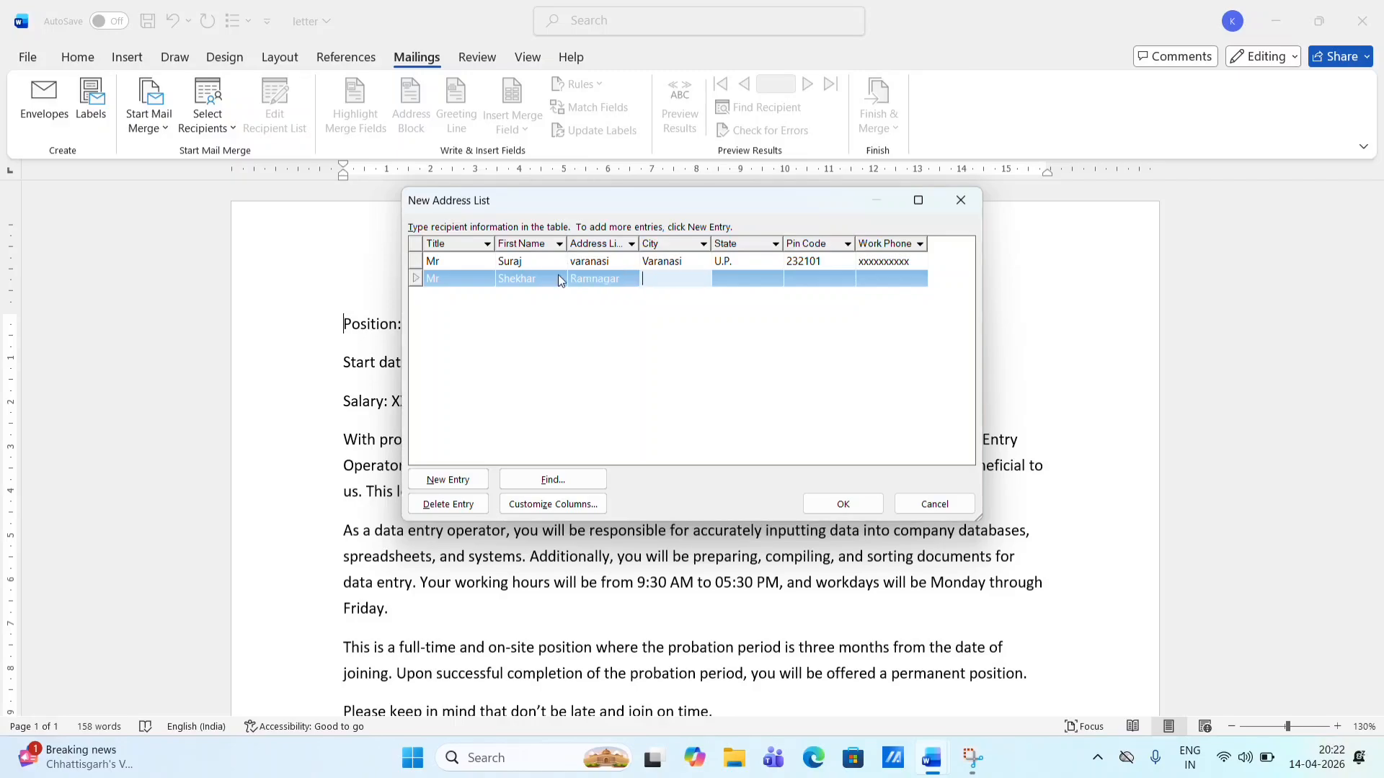
text(Varans)
key(BackSpace)
text(asai)
key(BackSpace)
key(BackSpace)
key(Tab)
text(UP)
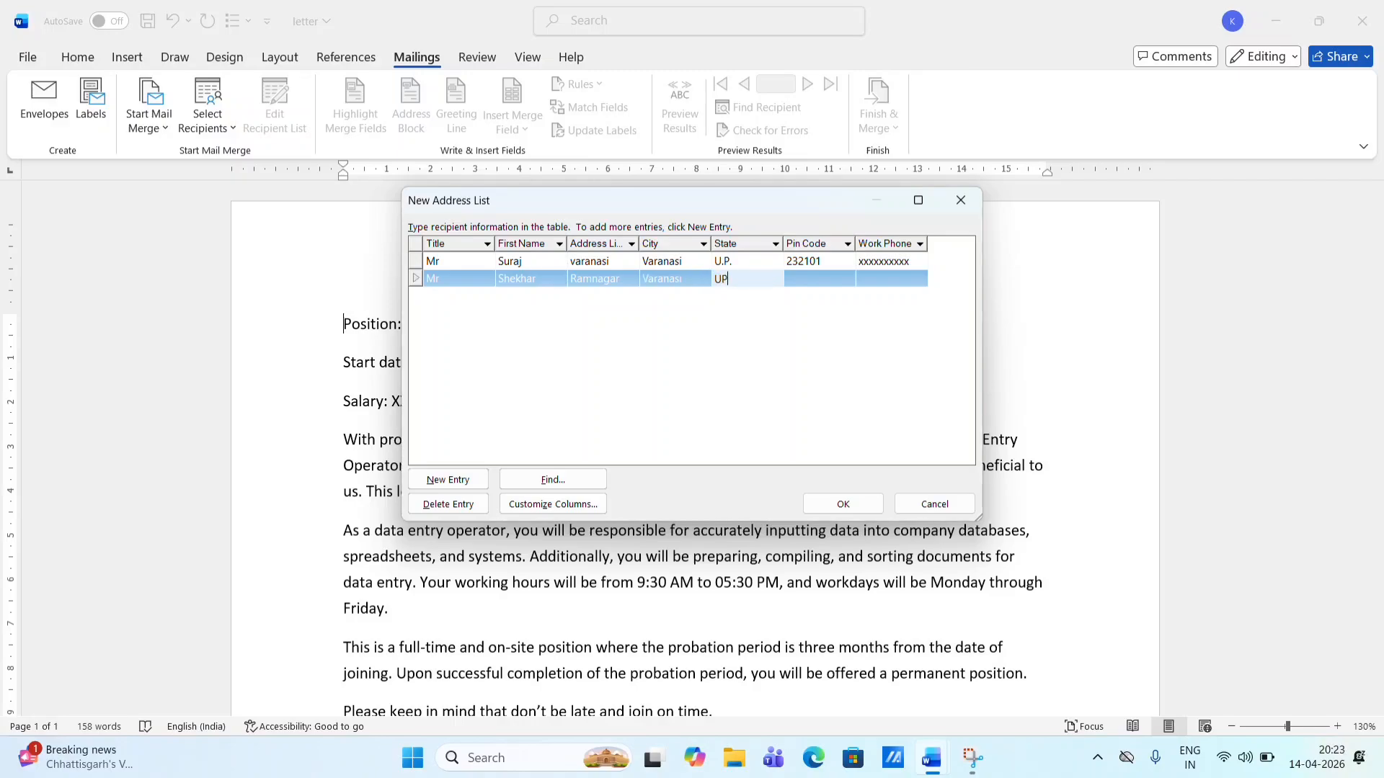
- Change the first recipient's state to UP and add the second recipient's pin code and phone
click(736, 263)
key(BackSpace)
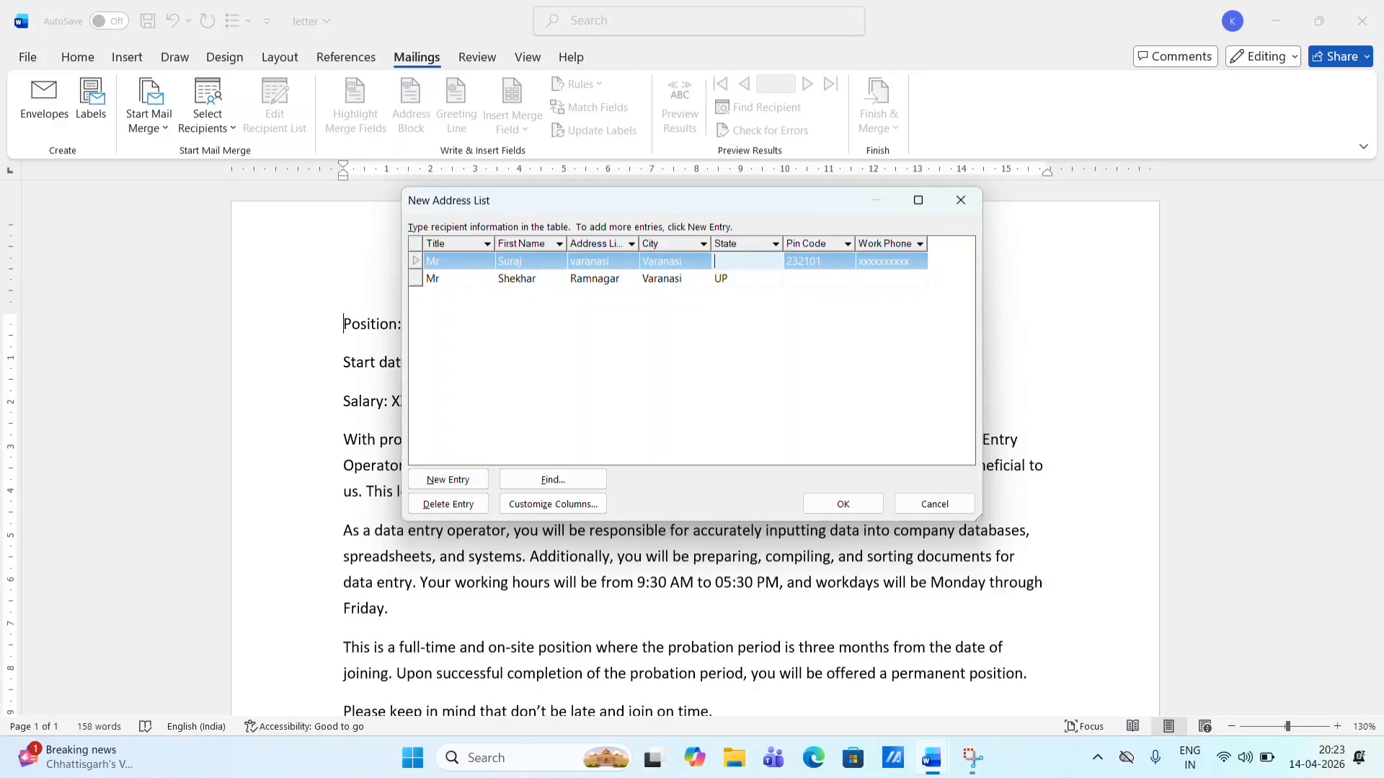
text(UP)
key(Down)
key(Tab)
text(23)
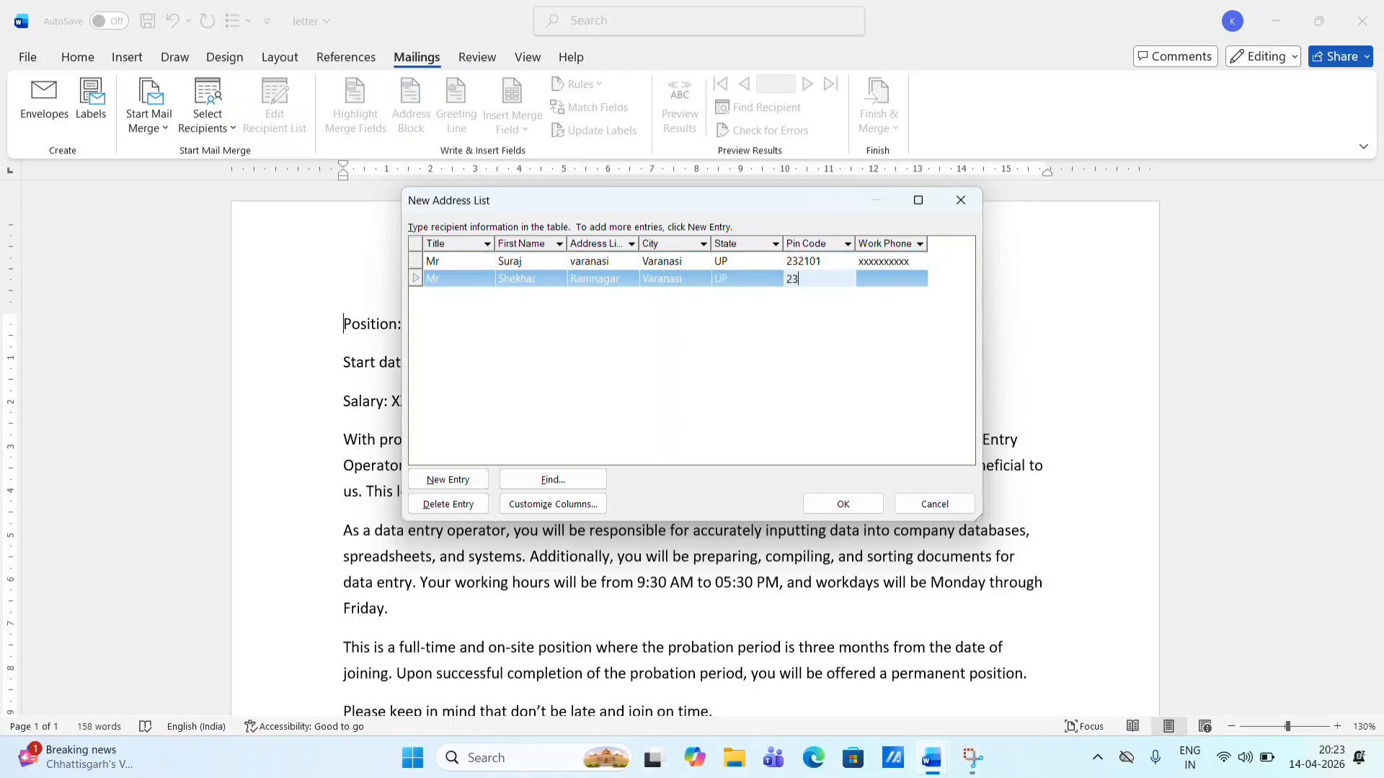
text(2101)
key(Tab)
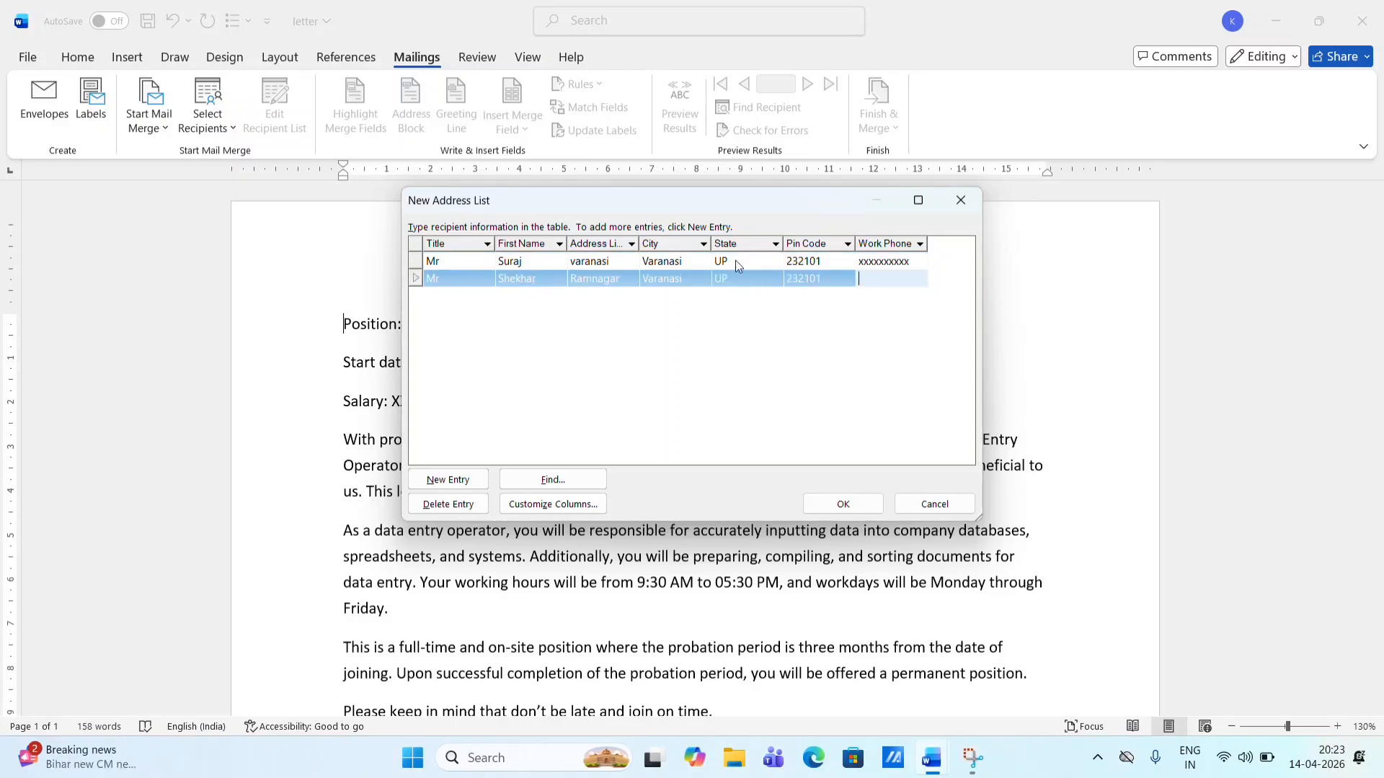
text(xxxxxxxxxx)
key(Tab)
text(M)
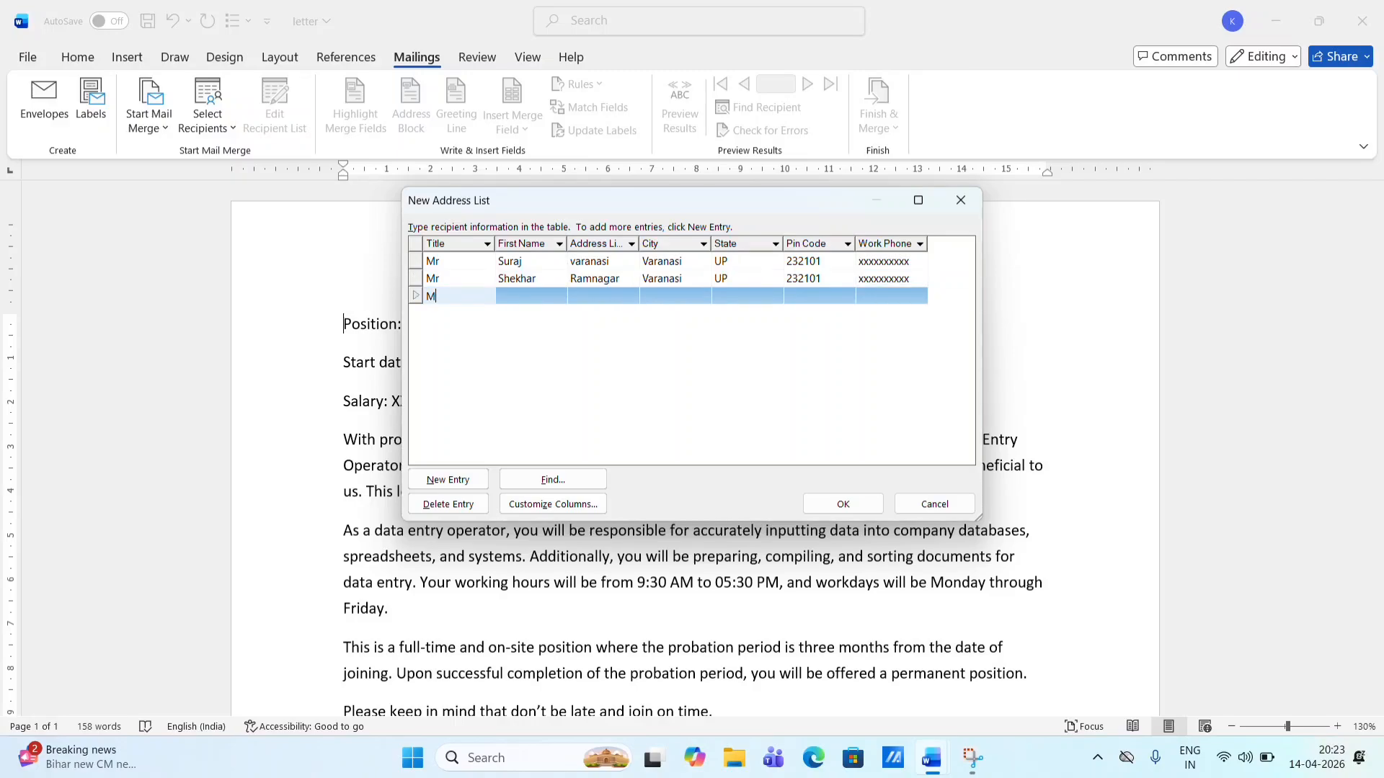
- Complete the third recipient's first name, address, city, state UP, pin code and work phone
key(Tab)
text(Sh)
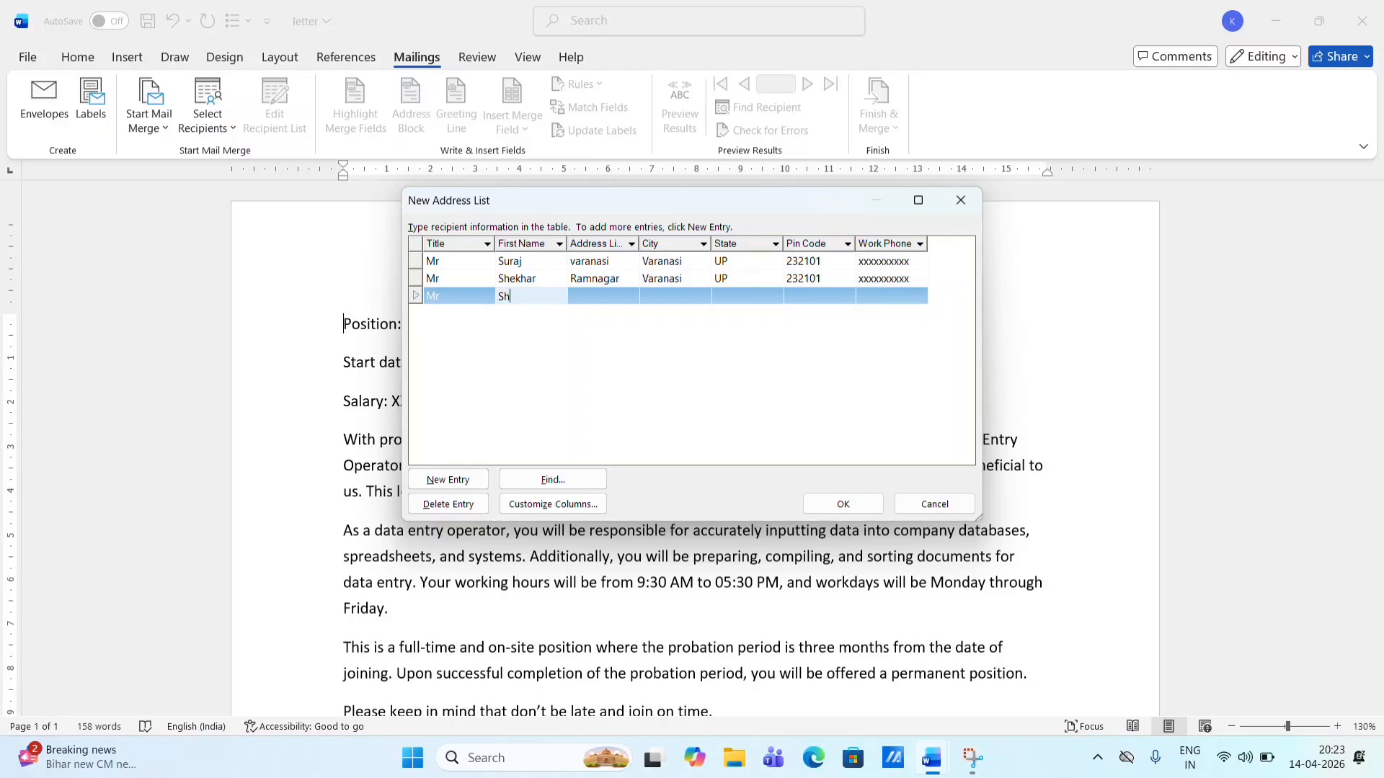
text(ubham)
key(Tab)
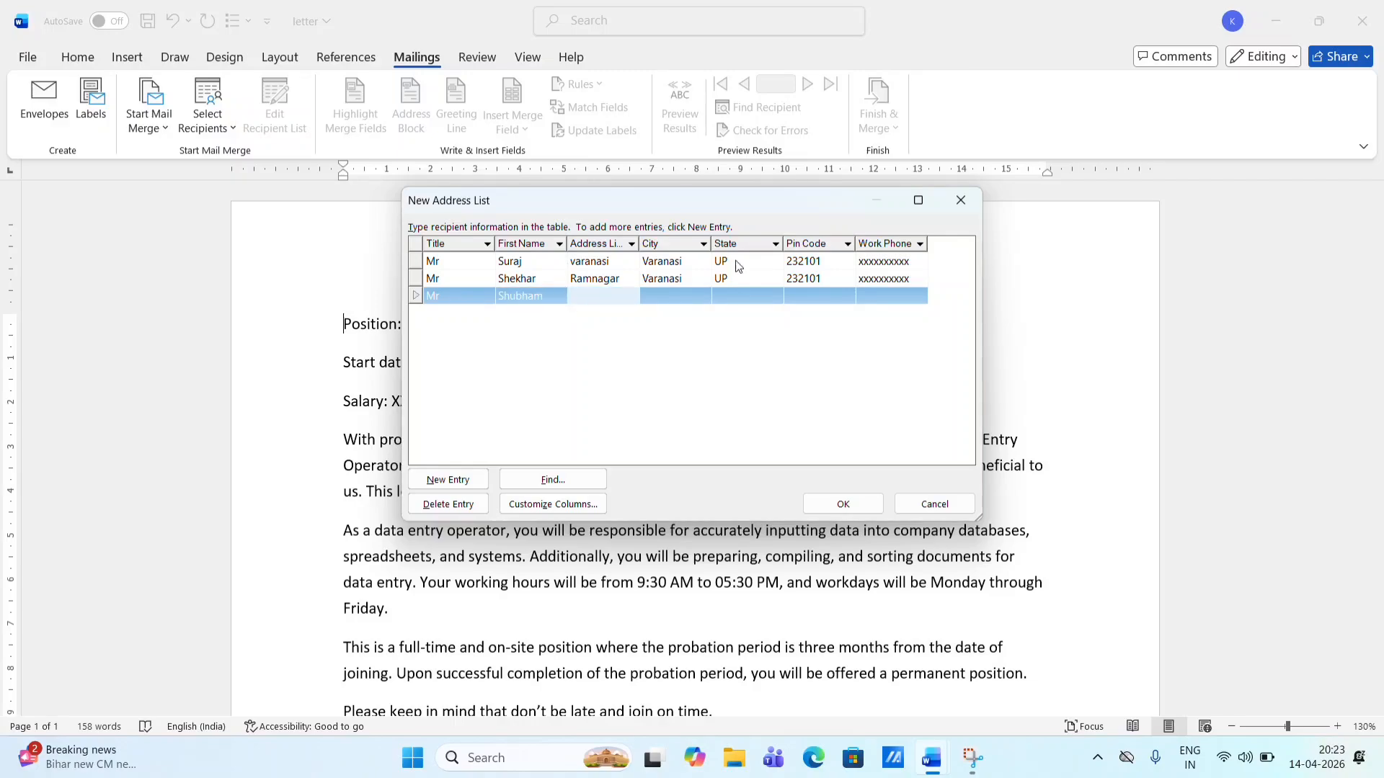
text(Mughalsarai)
key(Tab)
text(Mugha)
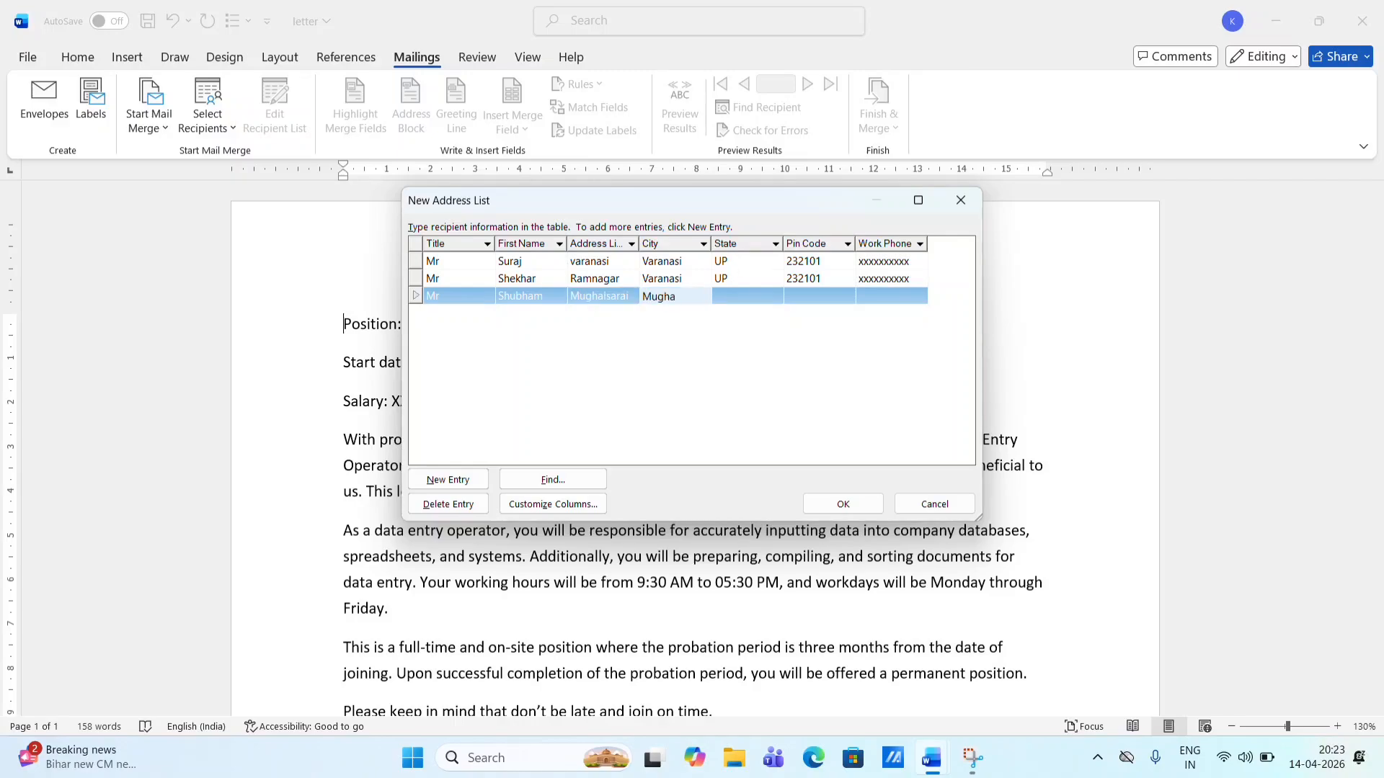
text(lsai)
text(rai)
key(Tab)
text(UP)
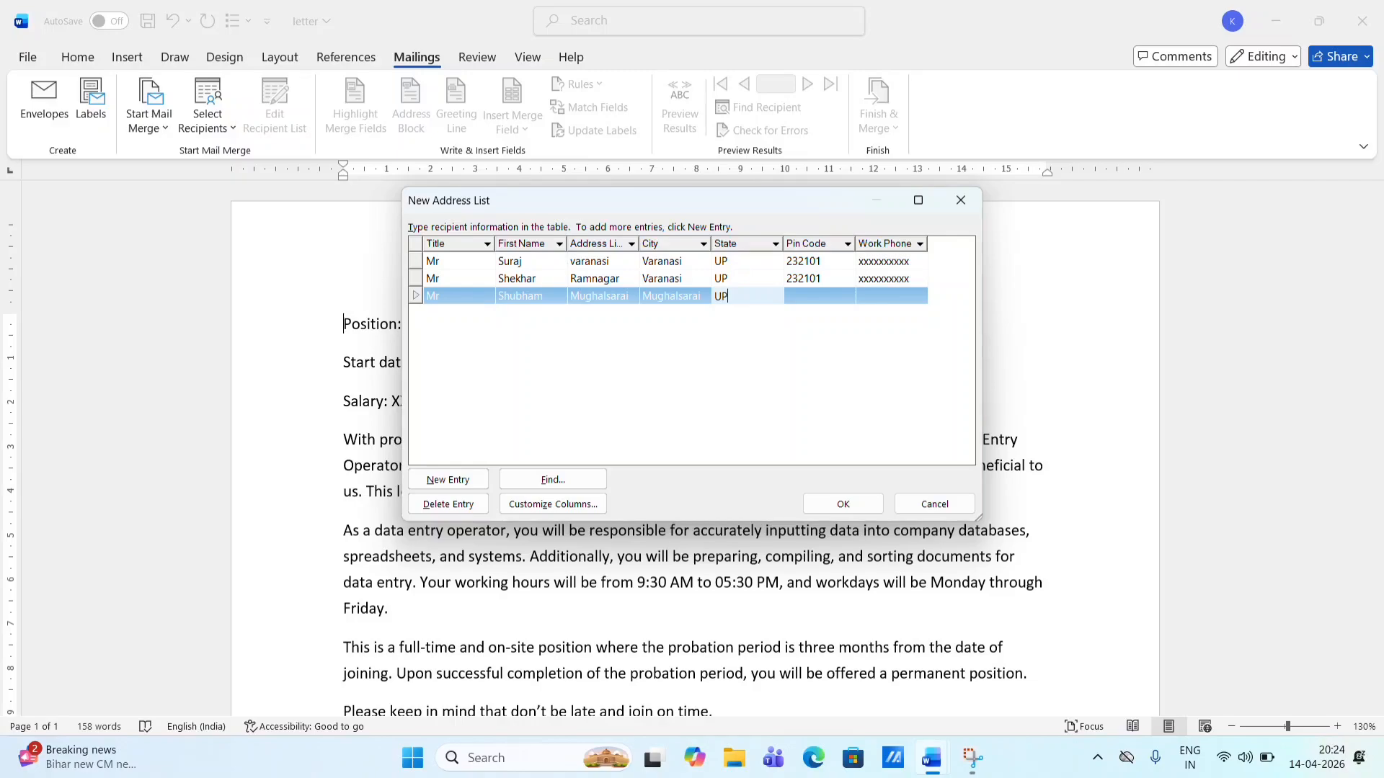
key(Tab)
text(232101)
key(Tab)
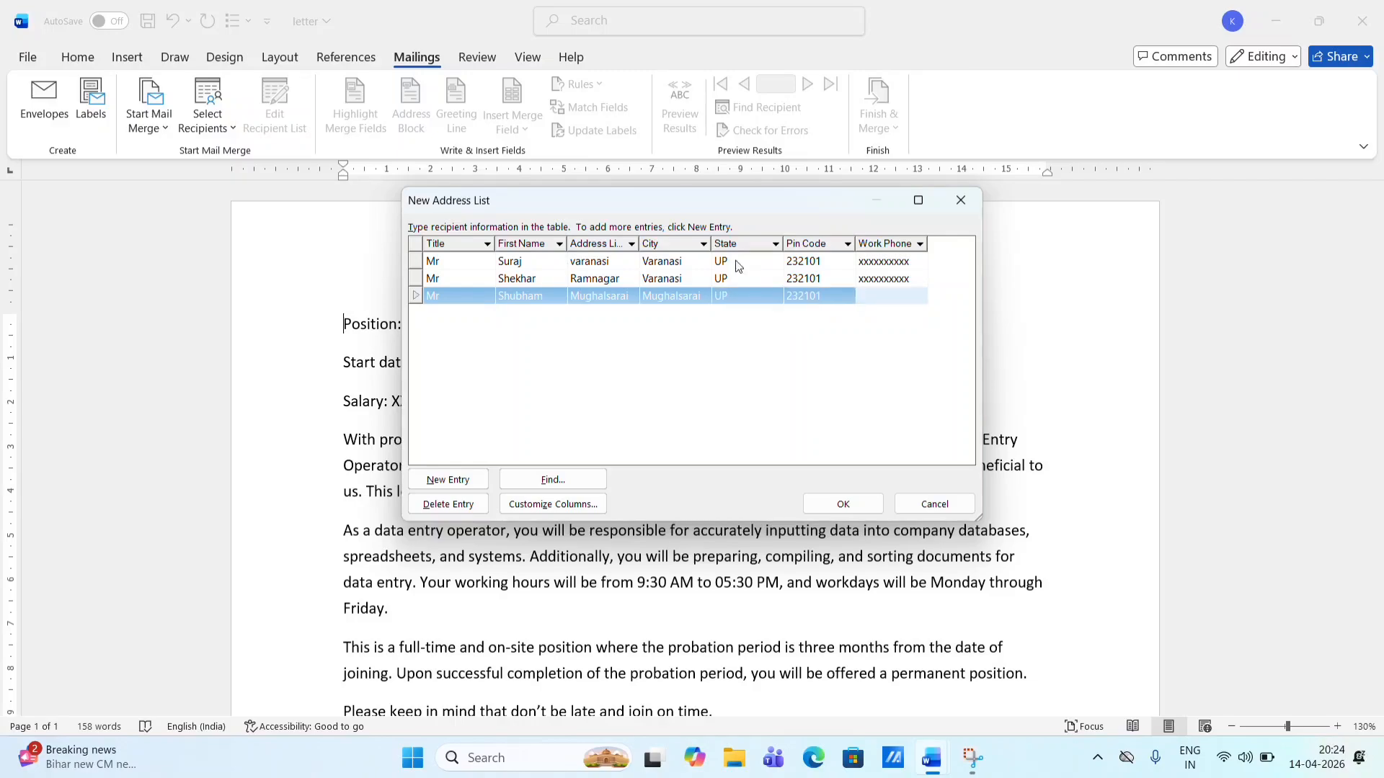
text(xxxxxxxxxx)
- Save the address list to This PC under the name 'offer ledtte'
click(843, 505)
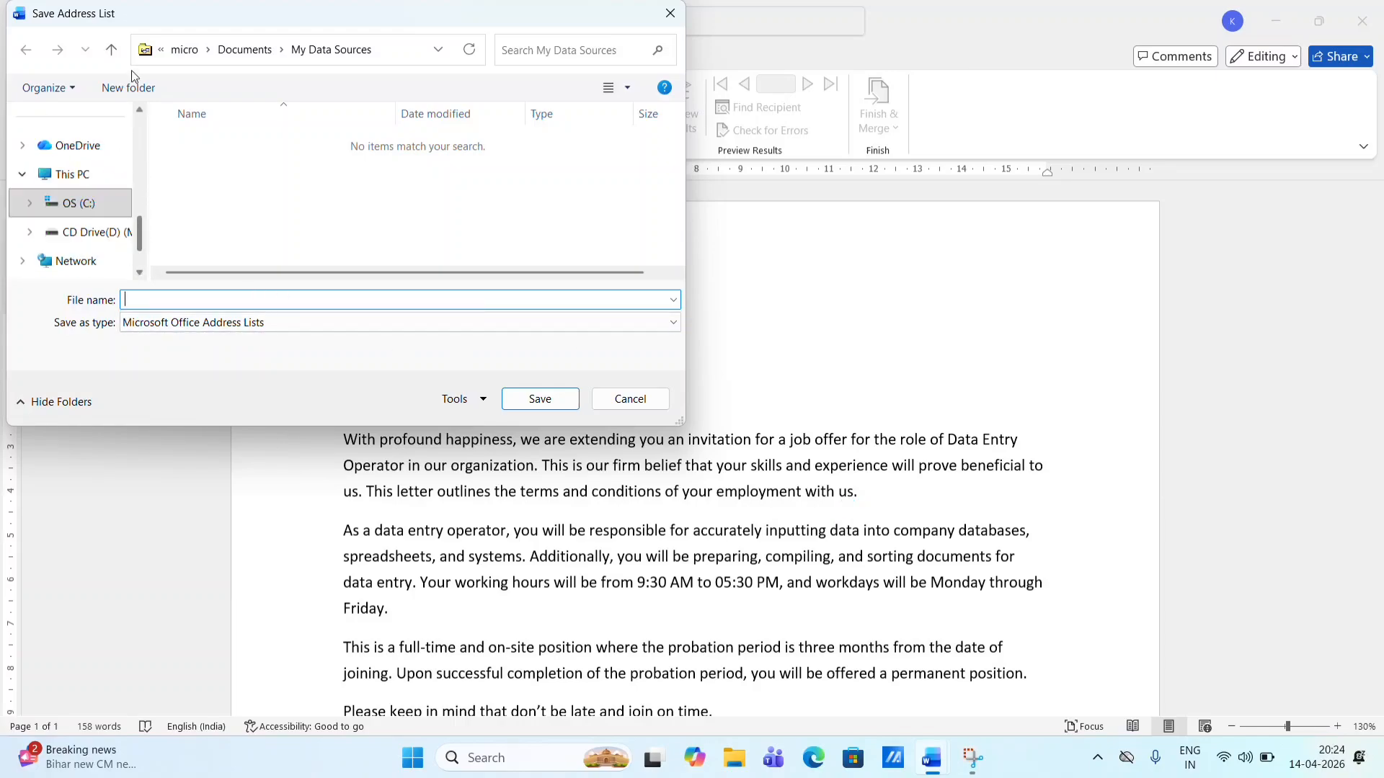
click(92, 180)
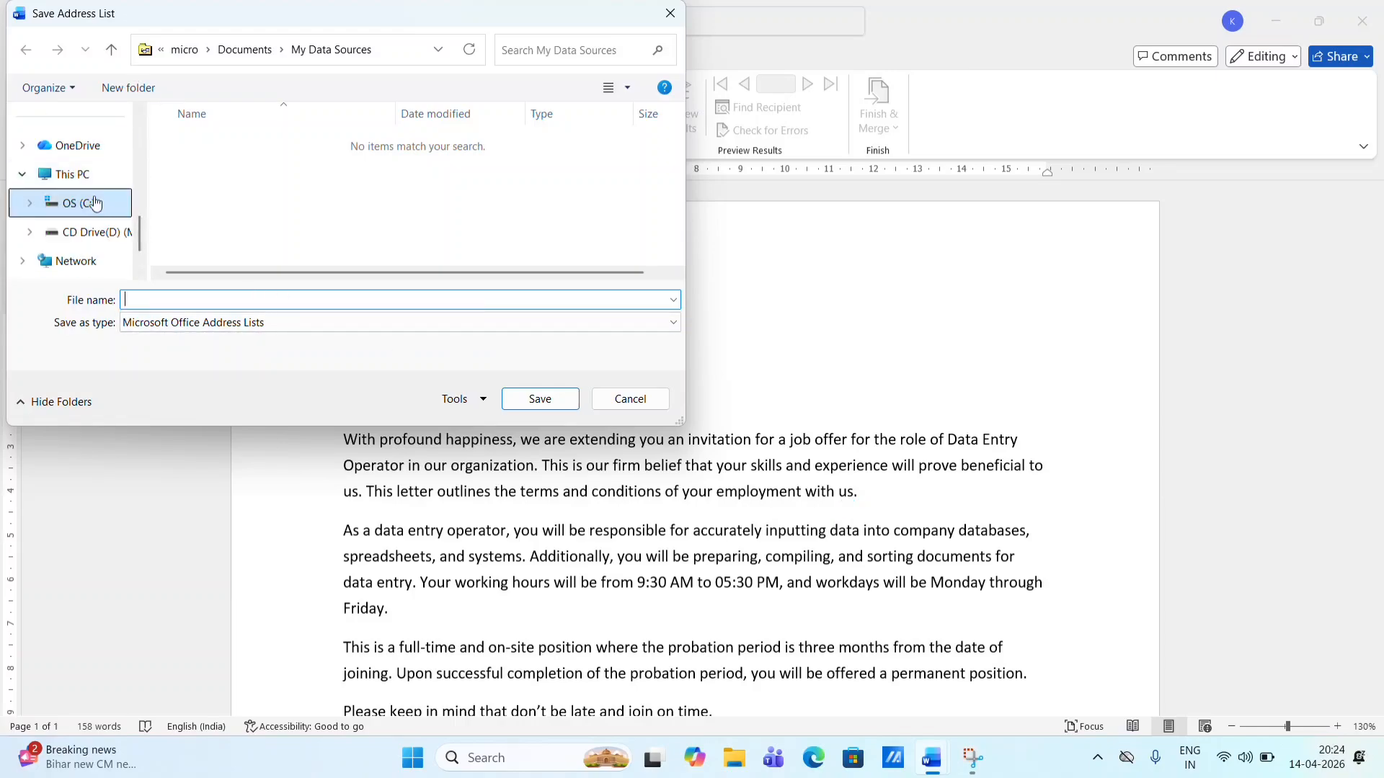
click(192, 299)
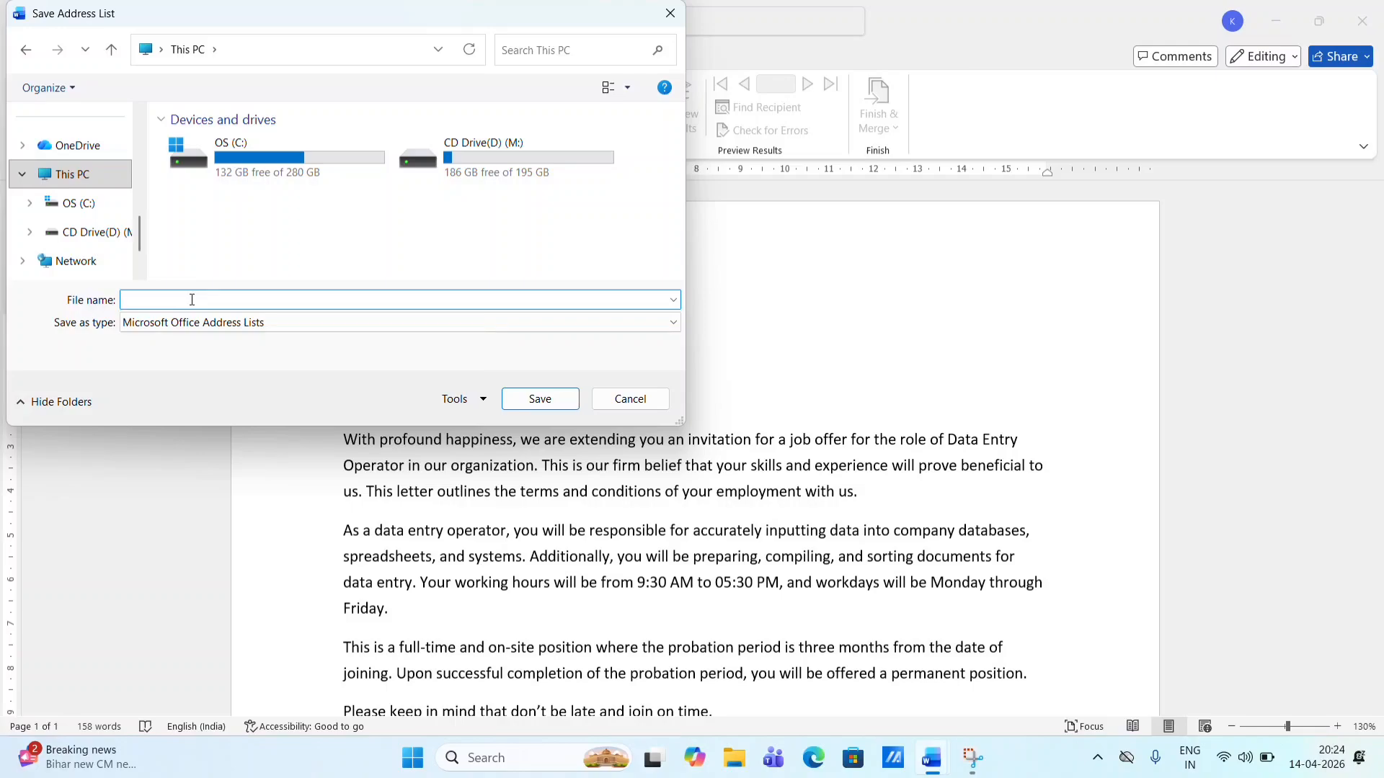
text(offer  ledtter)
click(560, 400)
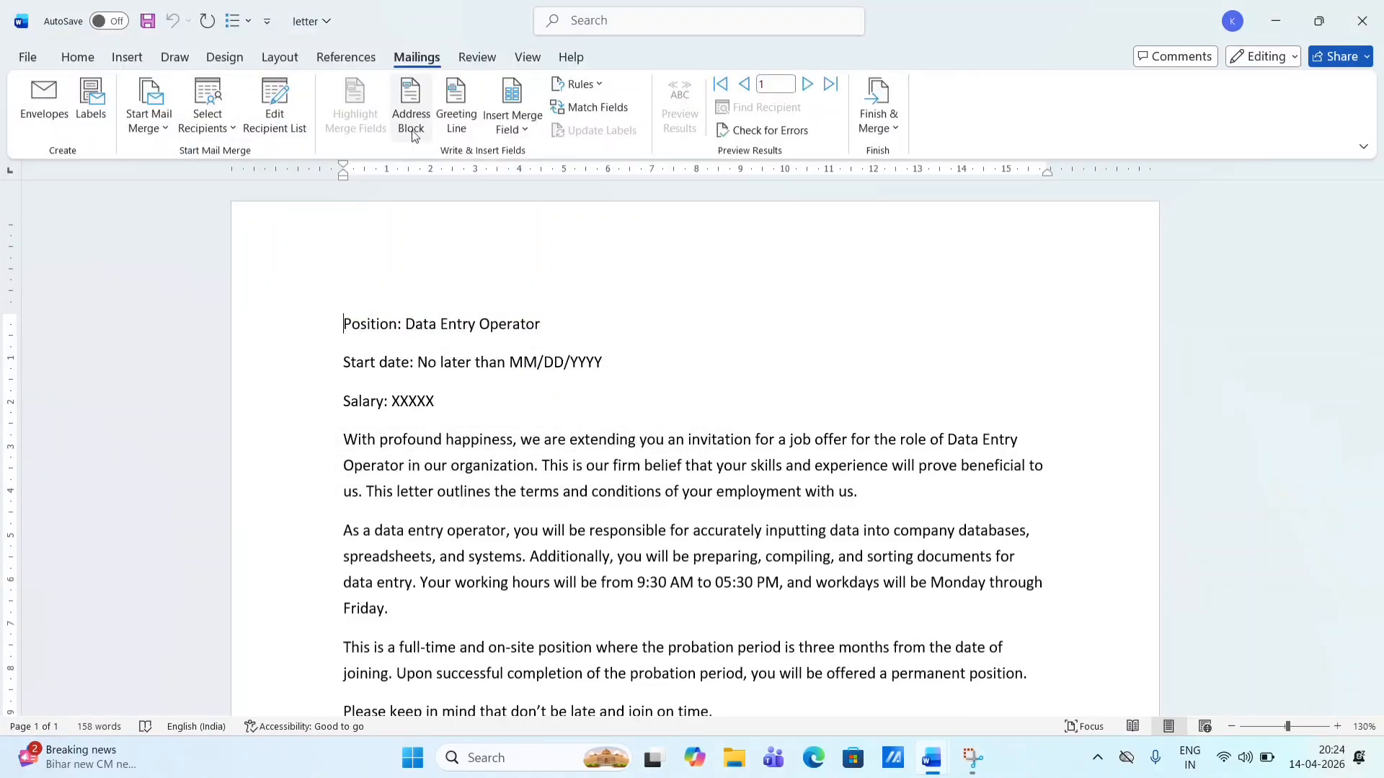
click(279, 129)
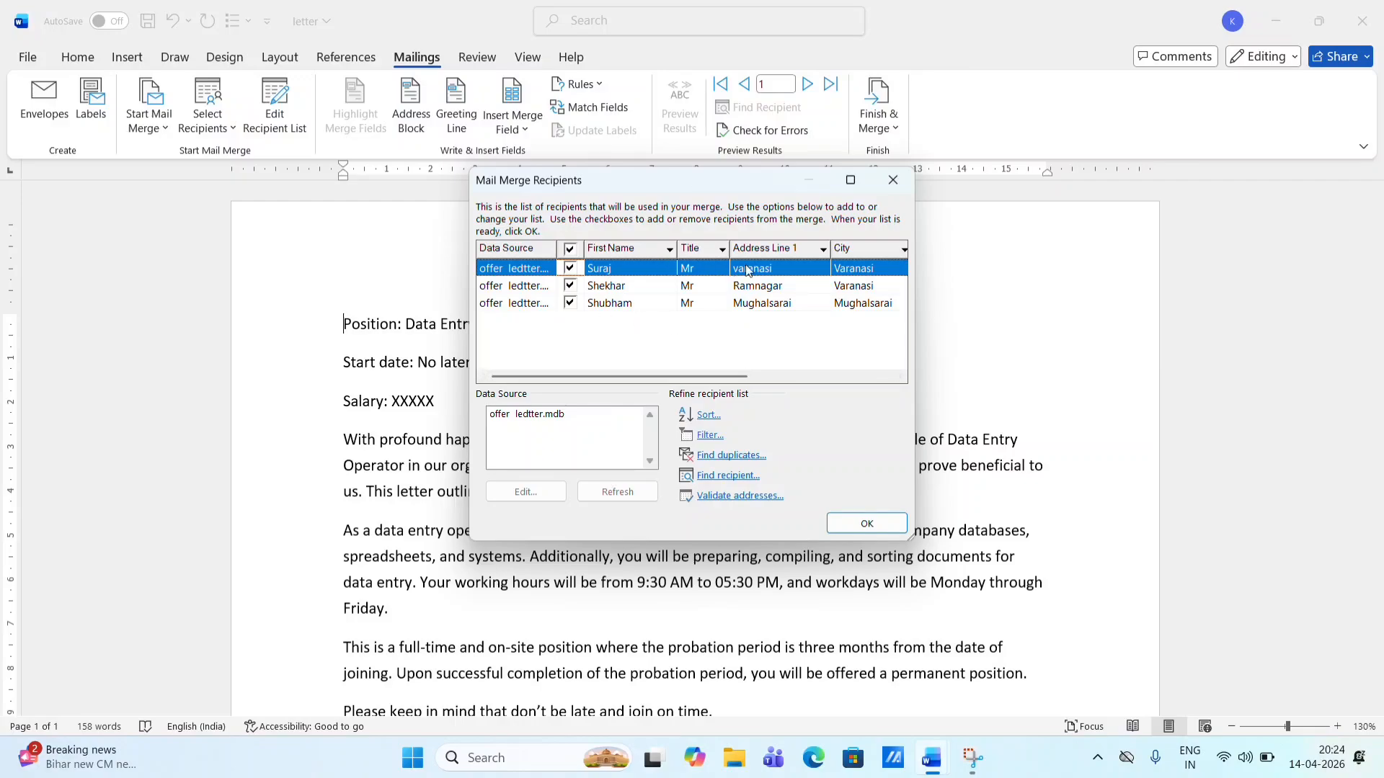
click(906, 176)
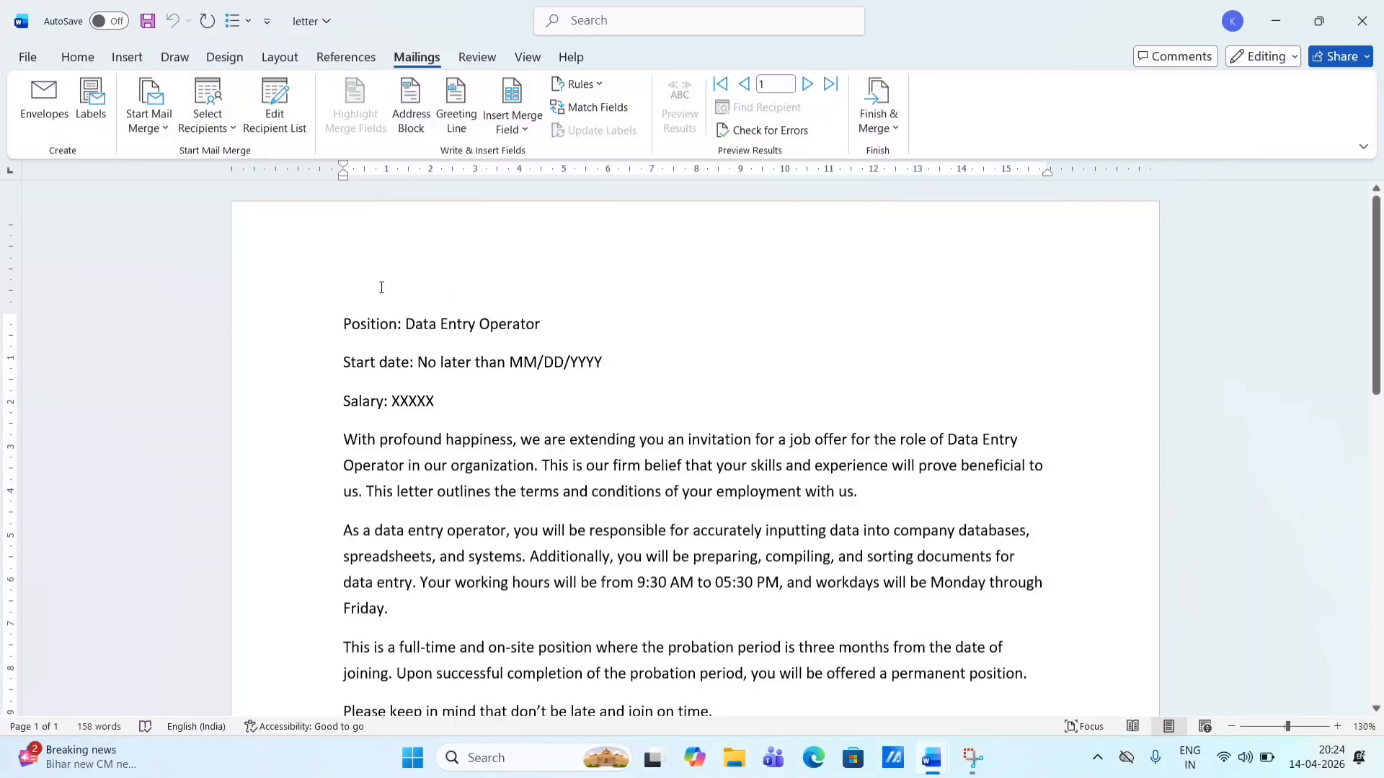
- Add blank lines at the top and insert the Title and First_Name merge fields
key(Return)
key(Return)
key(Return)
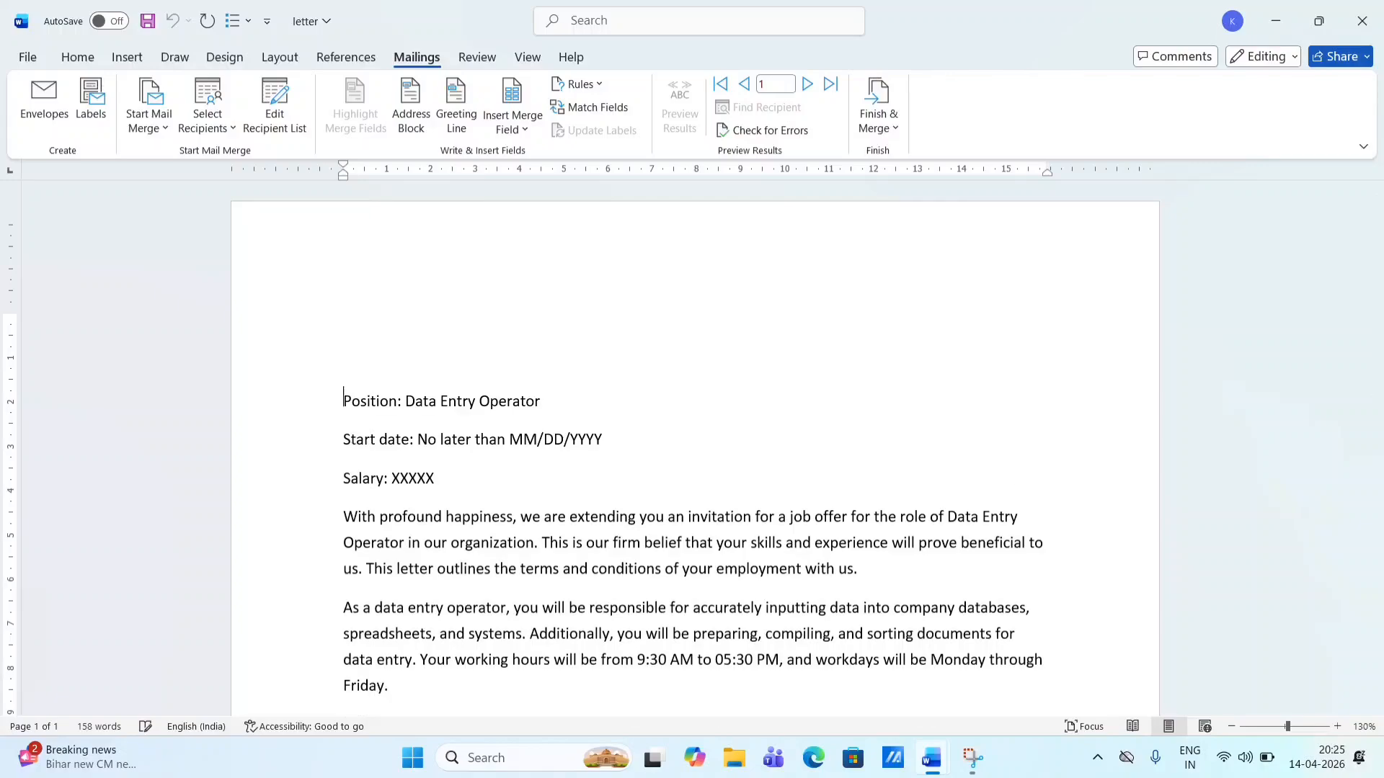
click(361, 304)
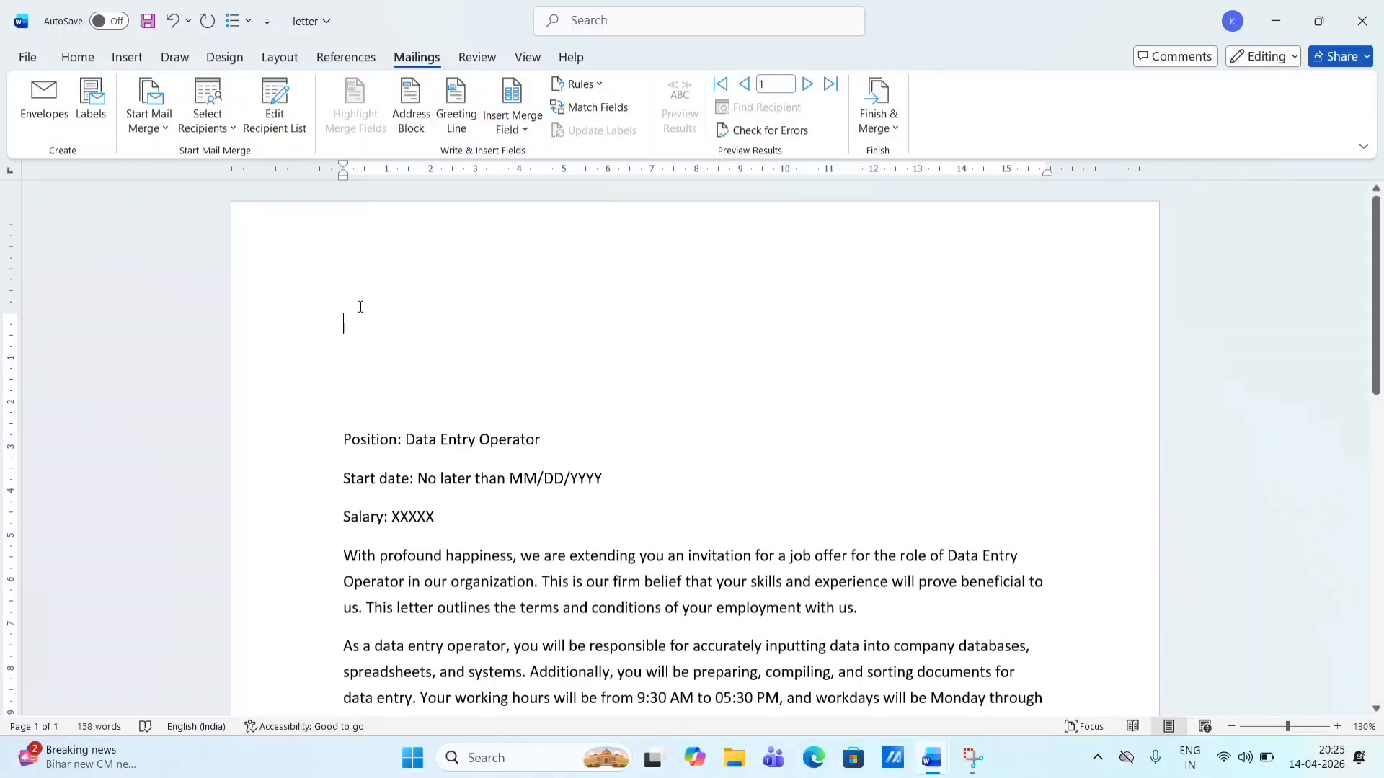
click(514, 130)
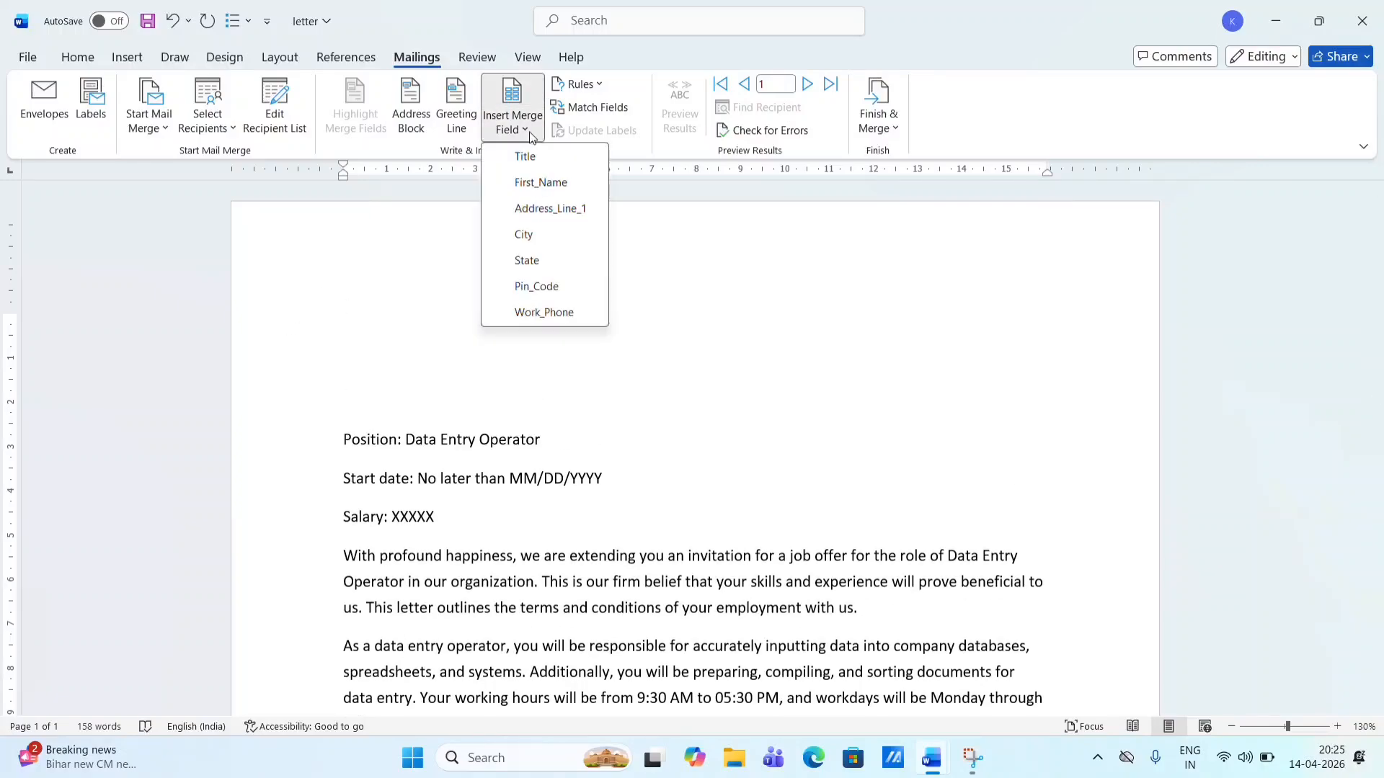
click(525, 157)
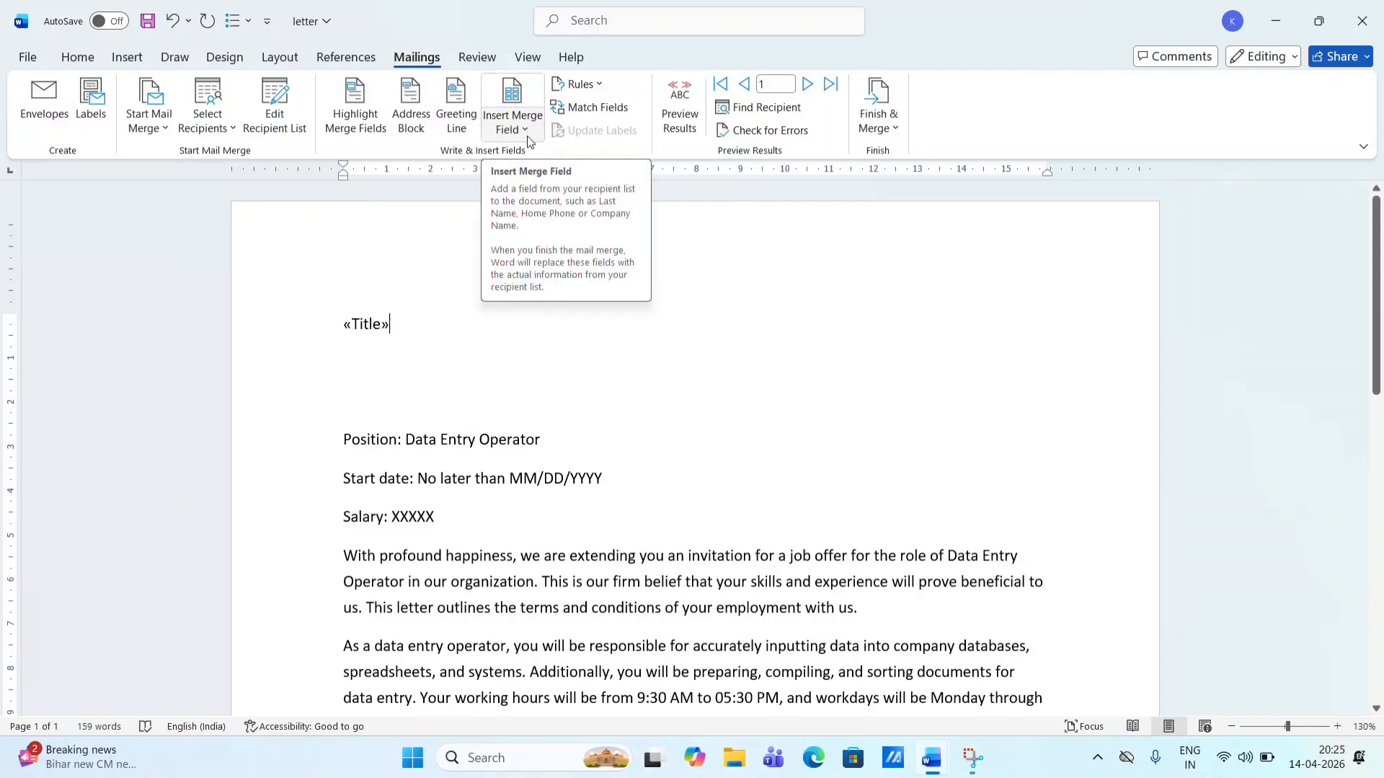
click(526, 135)
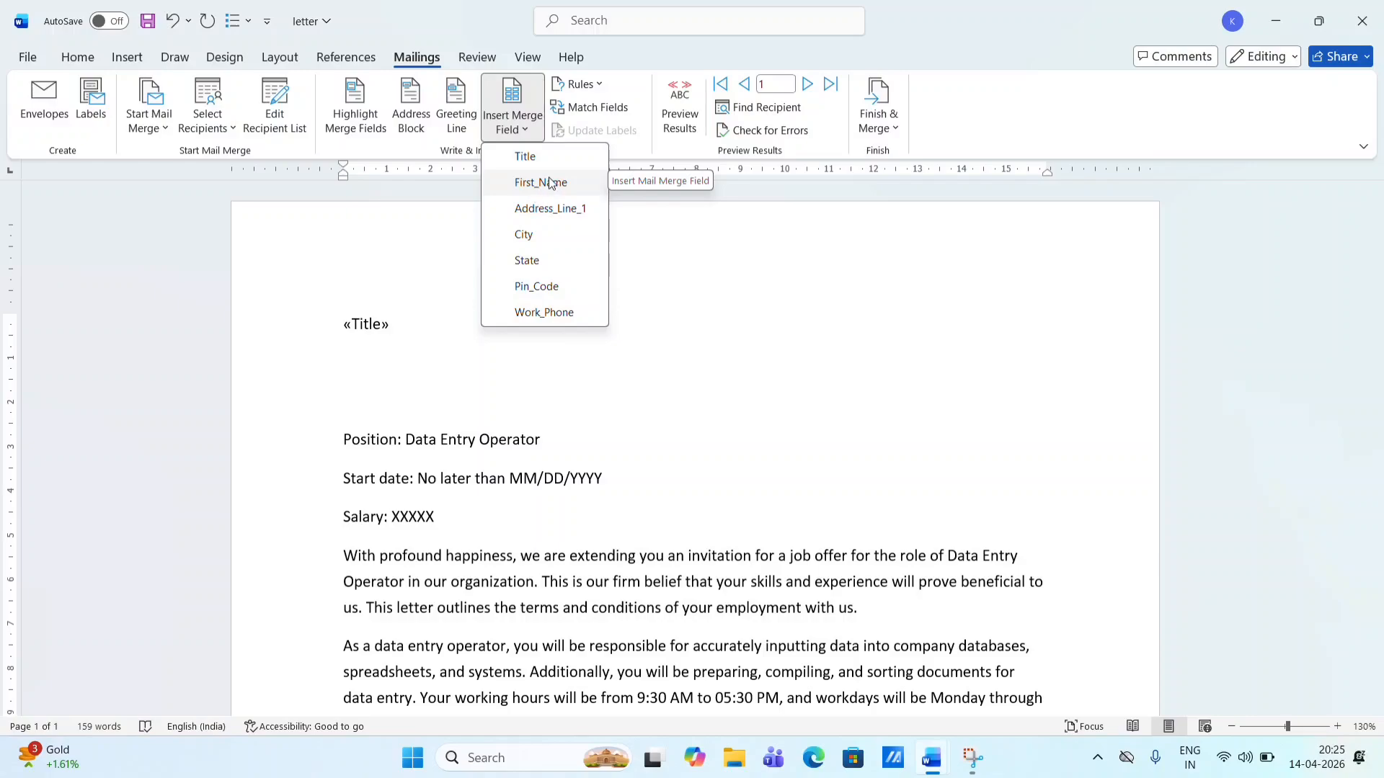
click(436, 315)
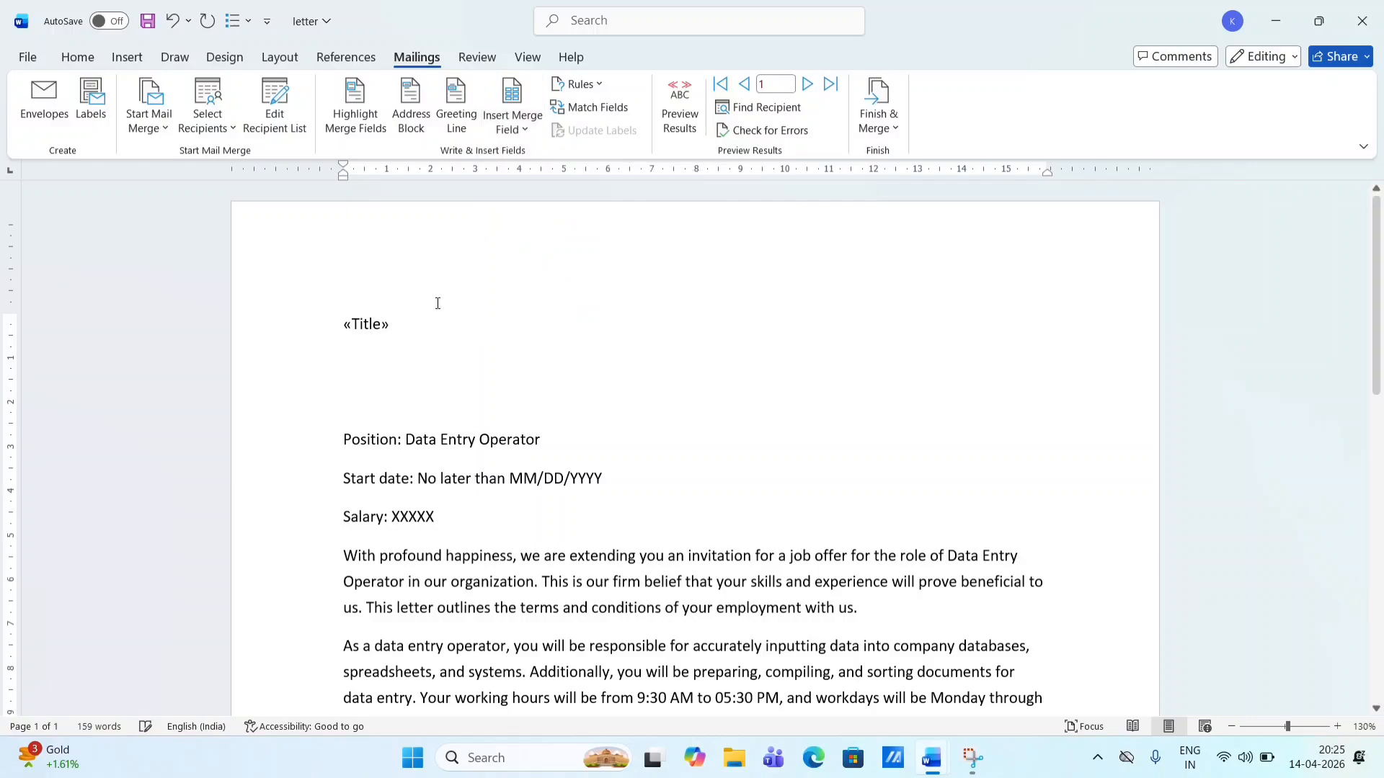
click(525, 131)
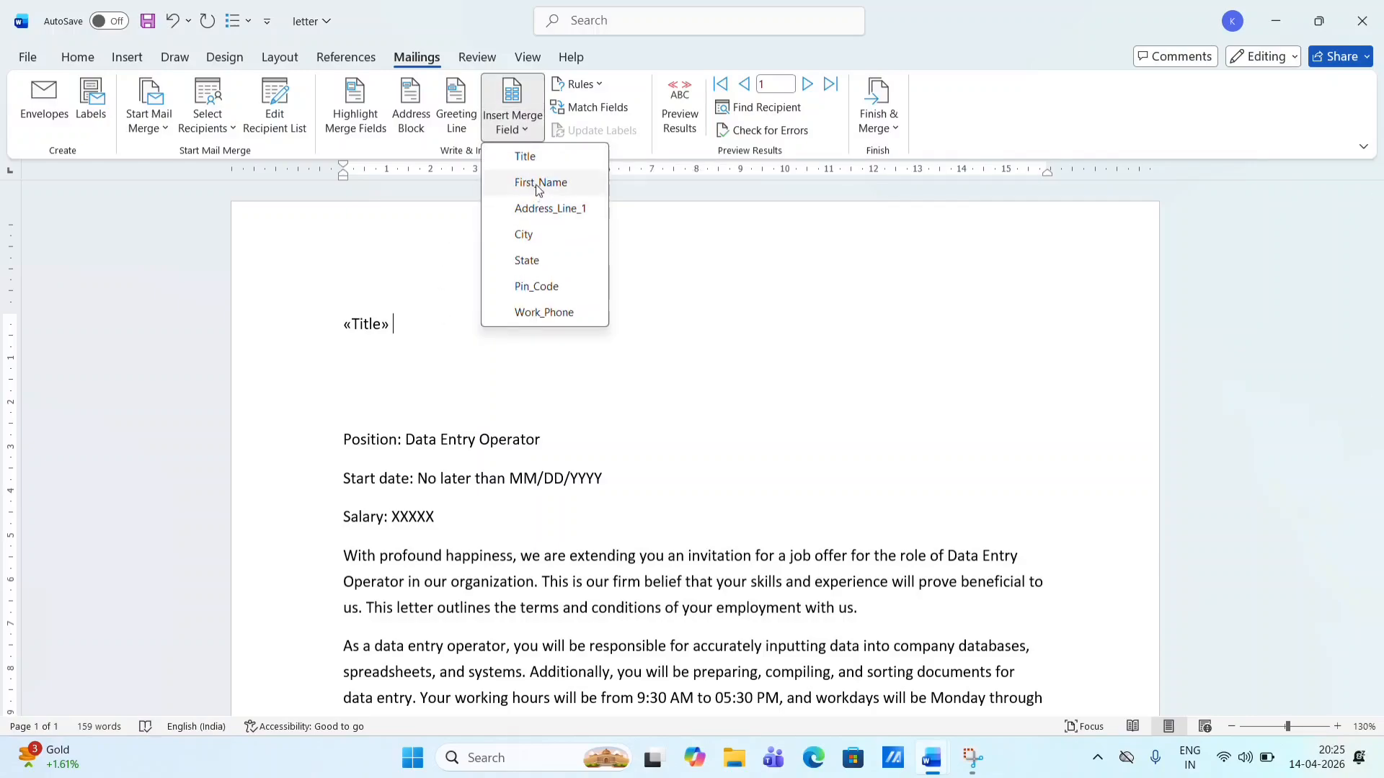
click(535, 182)
click(532, 131)
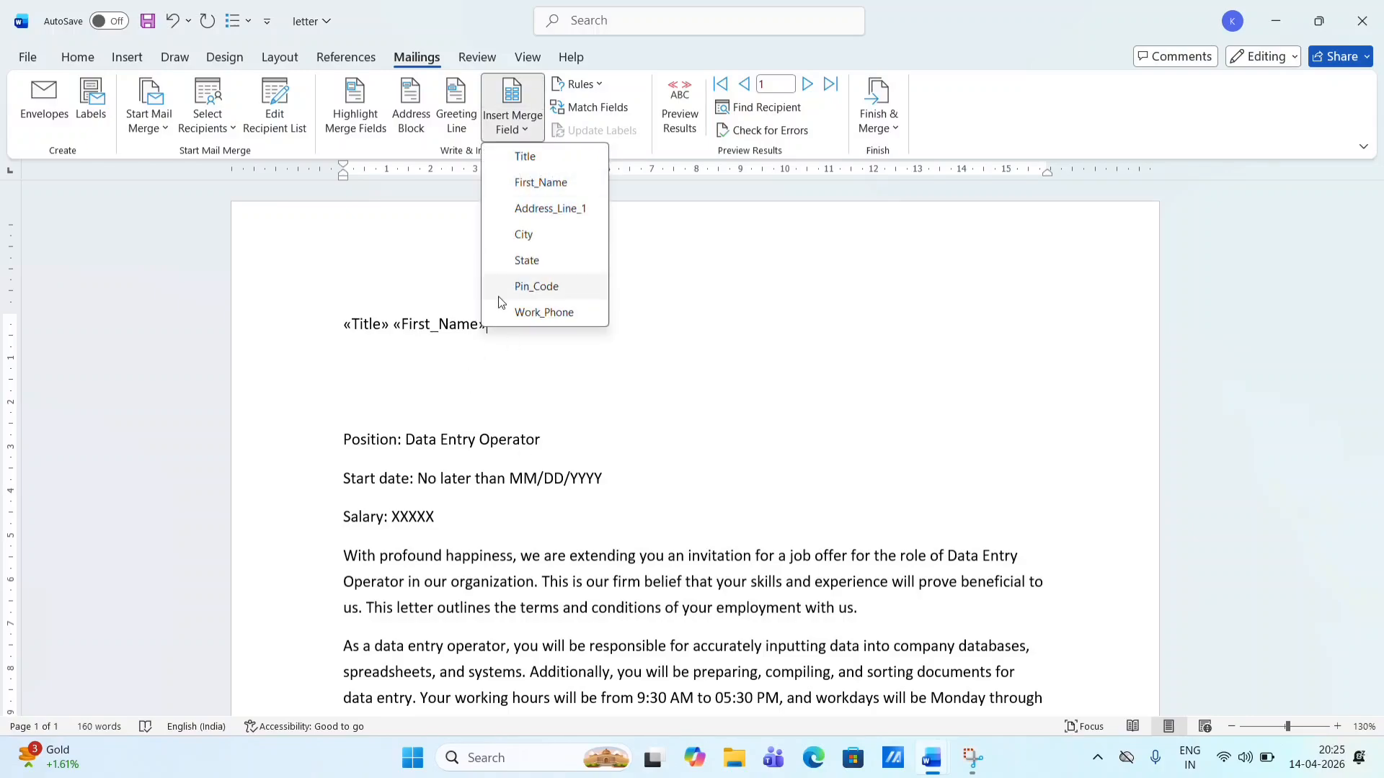
click(429, 230)
- On a new line, insert Address_Line_1, a comma, then the City and State fields
key(Return)
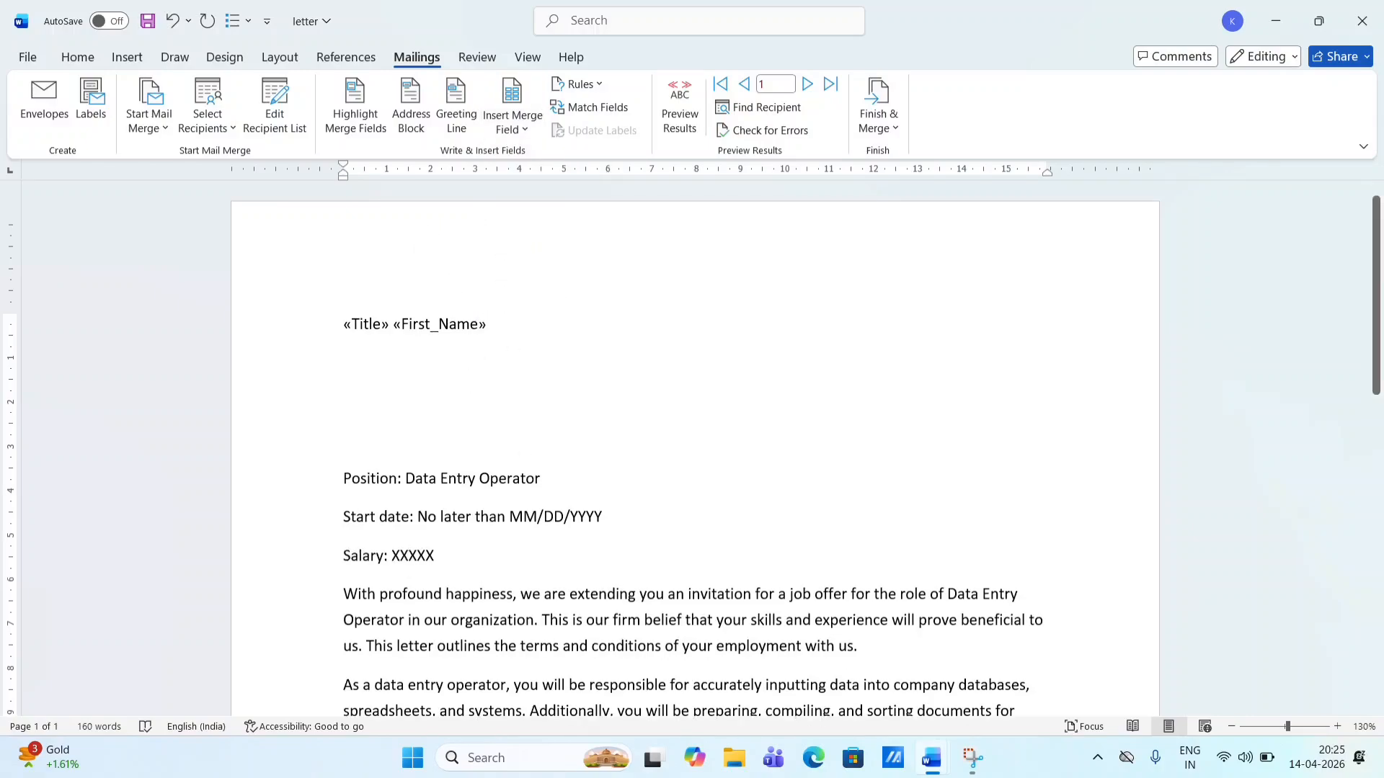
click(525, 123)
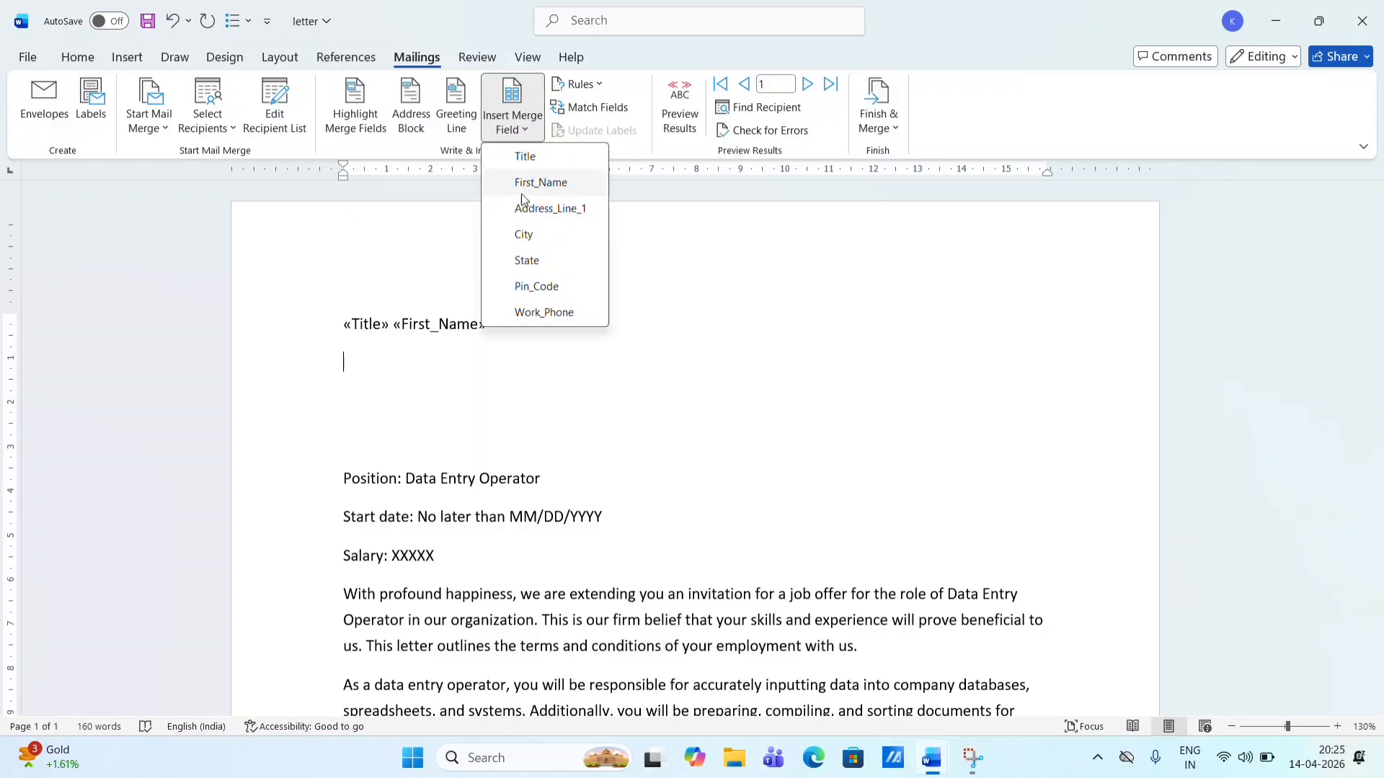
click(528, 206)
click(513, 121)
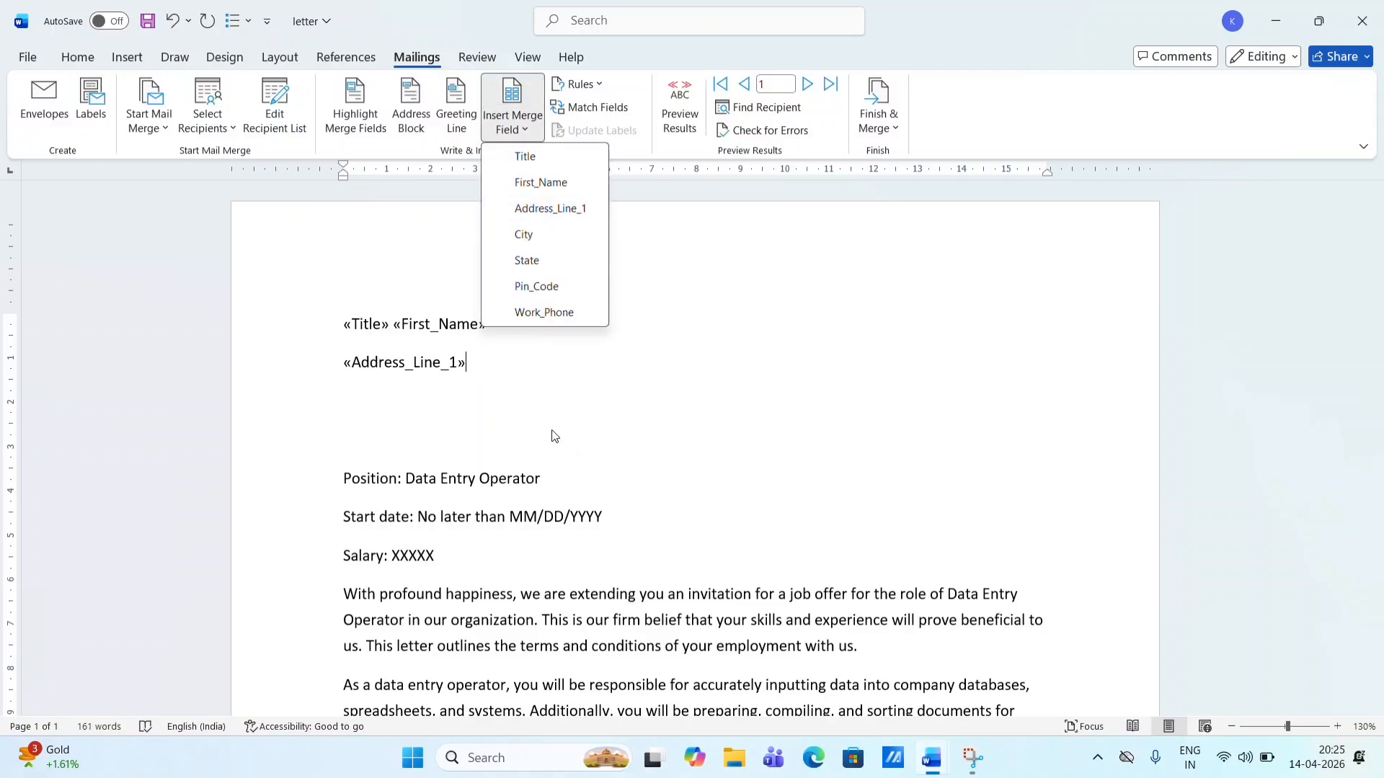
click(516, 382)
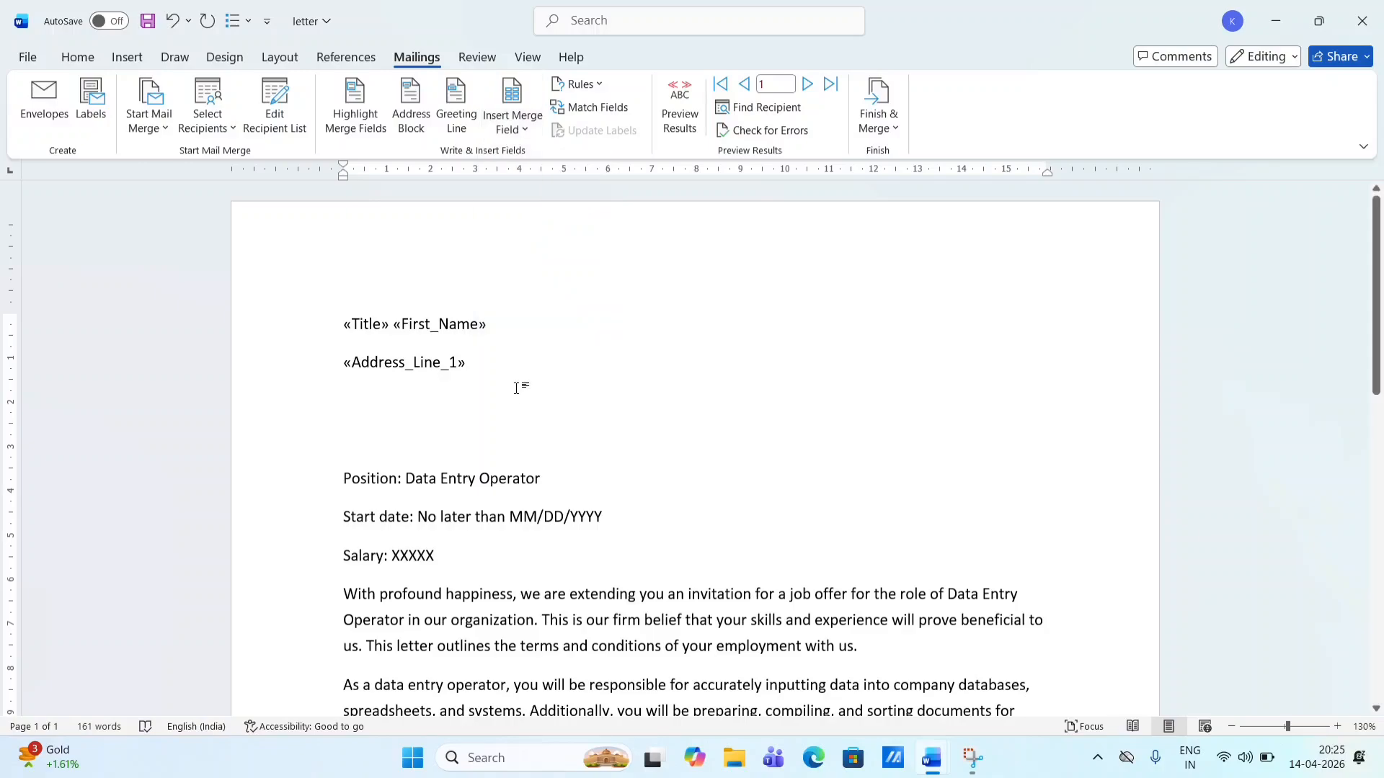
text(,)
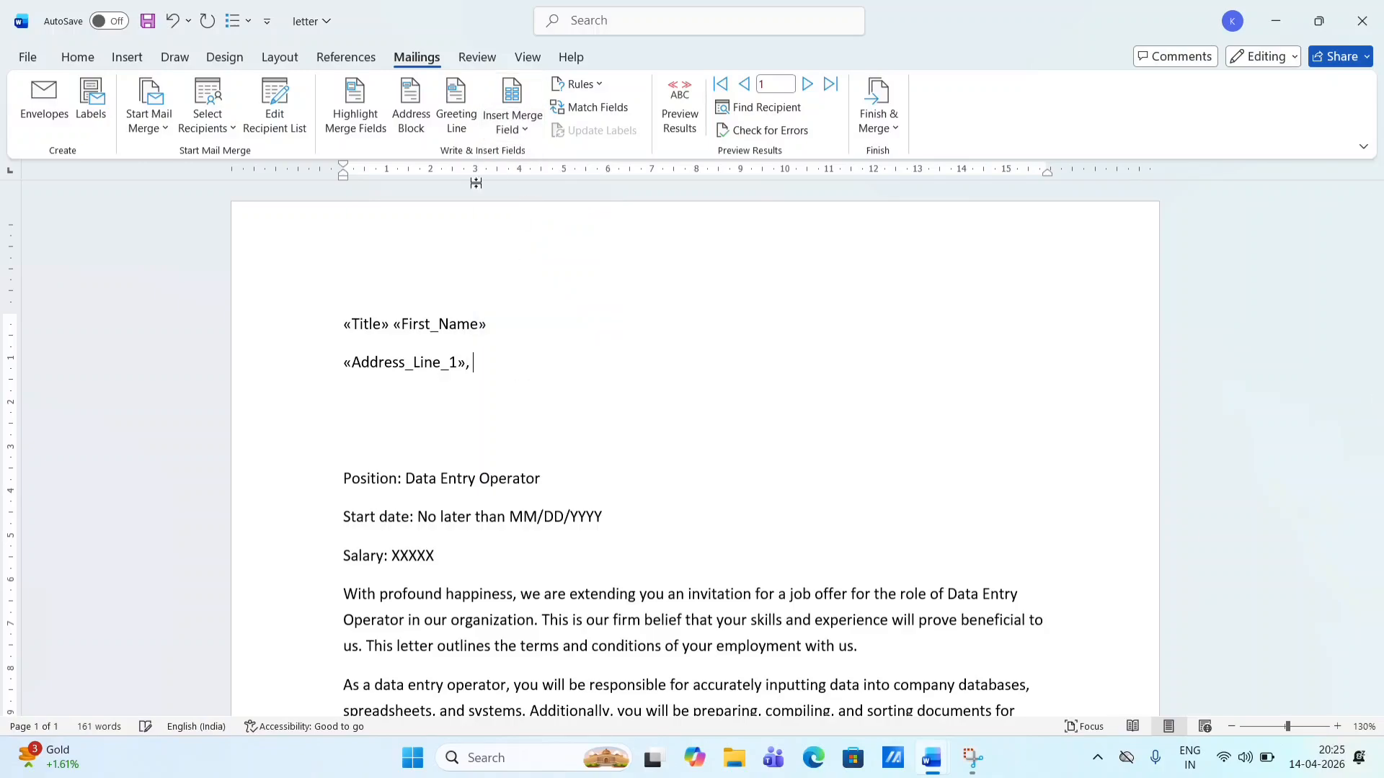
click(513, 124)
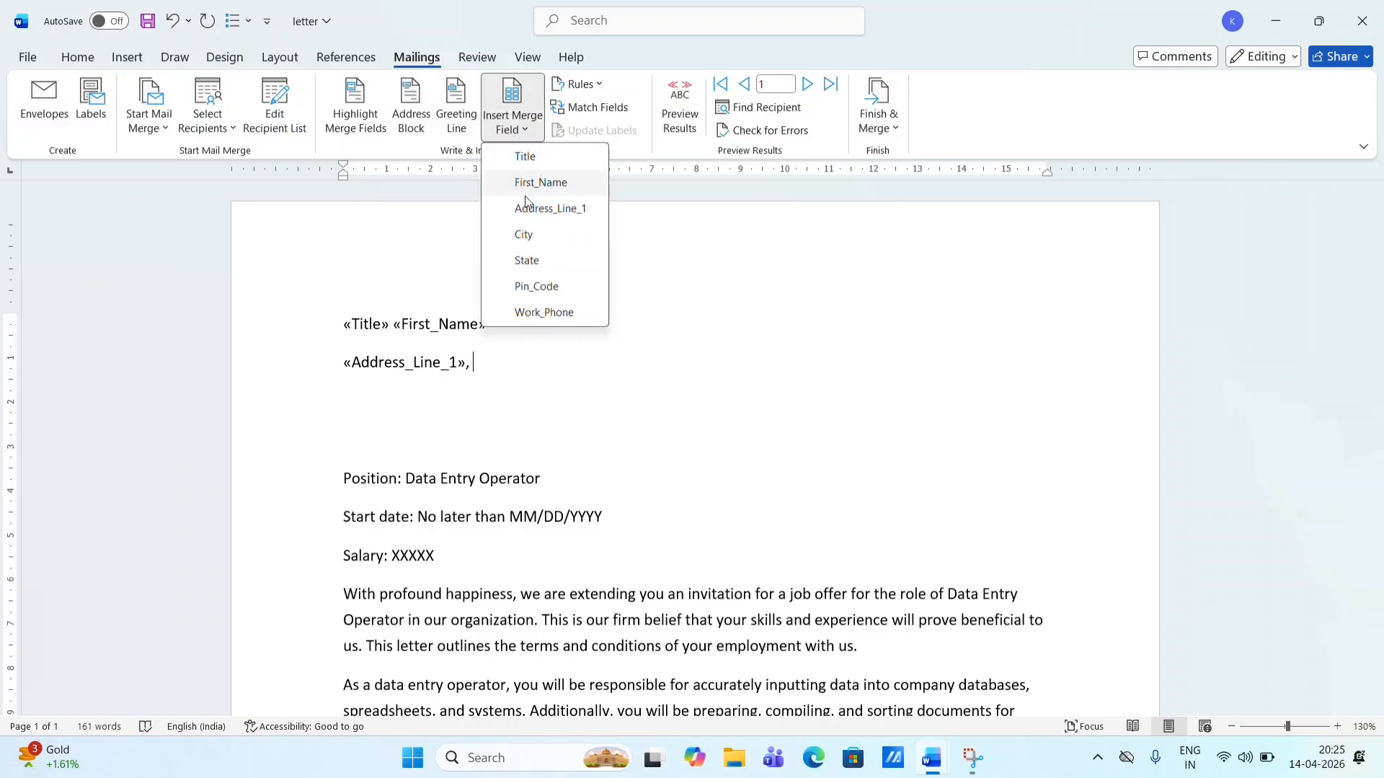
click(524, 238)
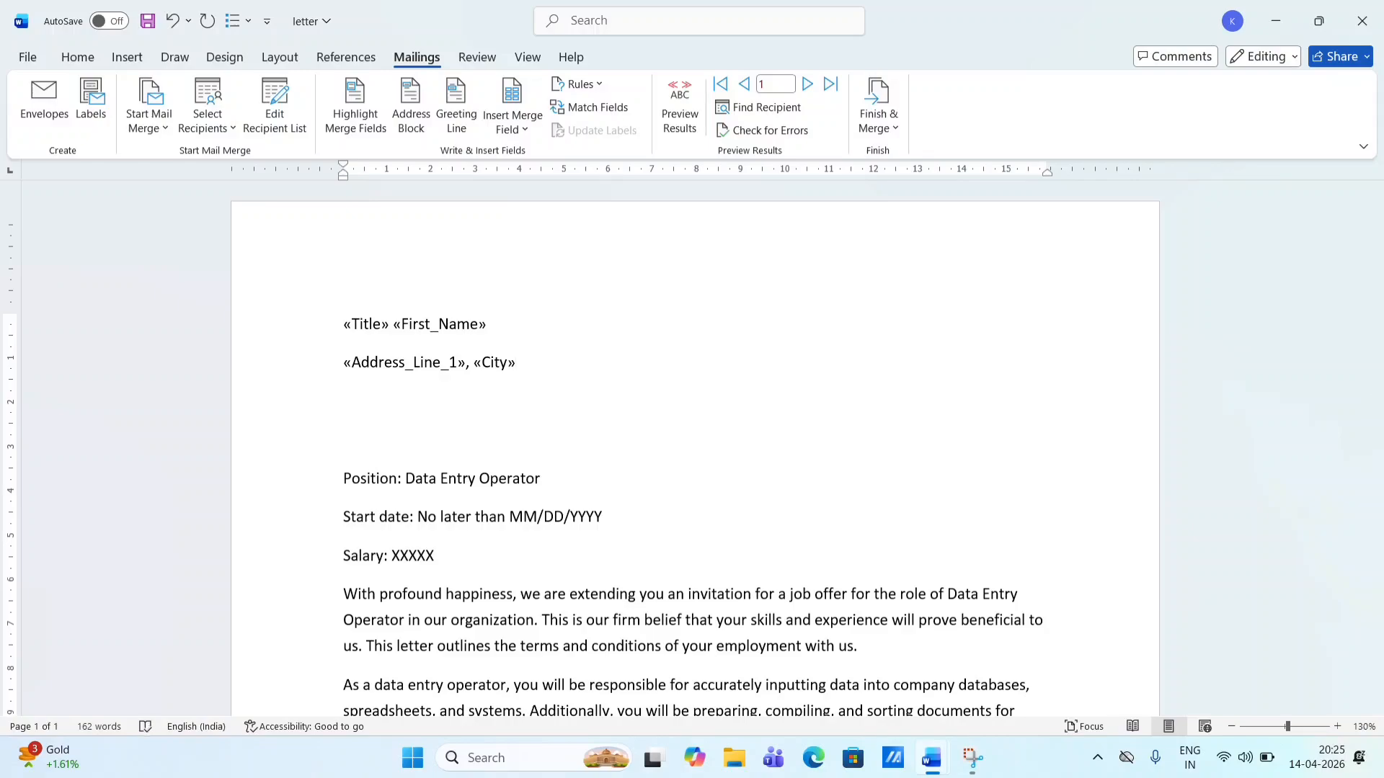
click(510, 135)
click(534, 258)
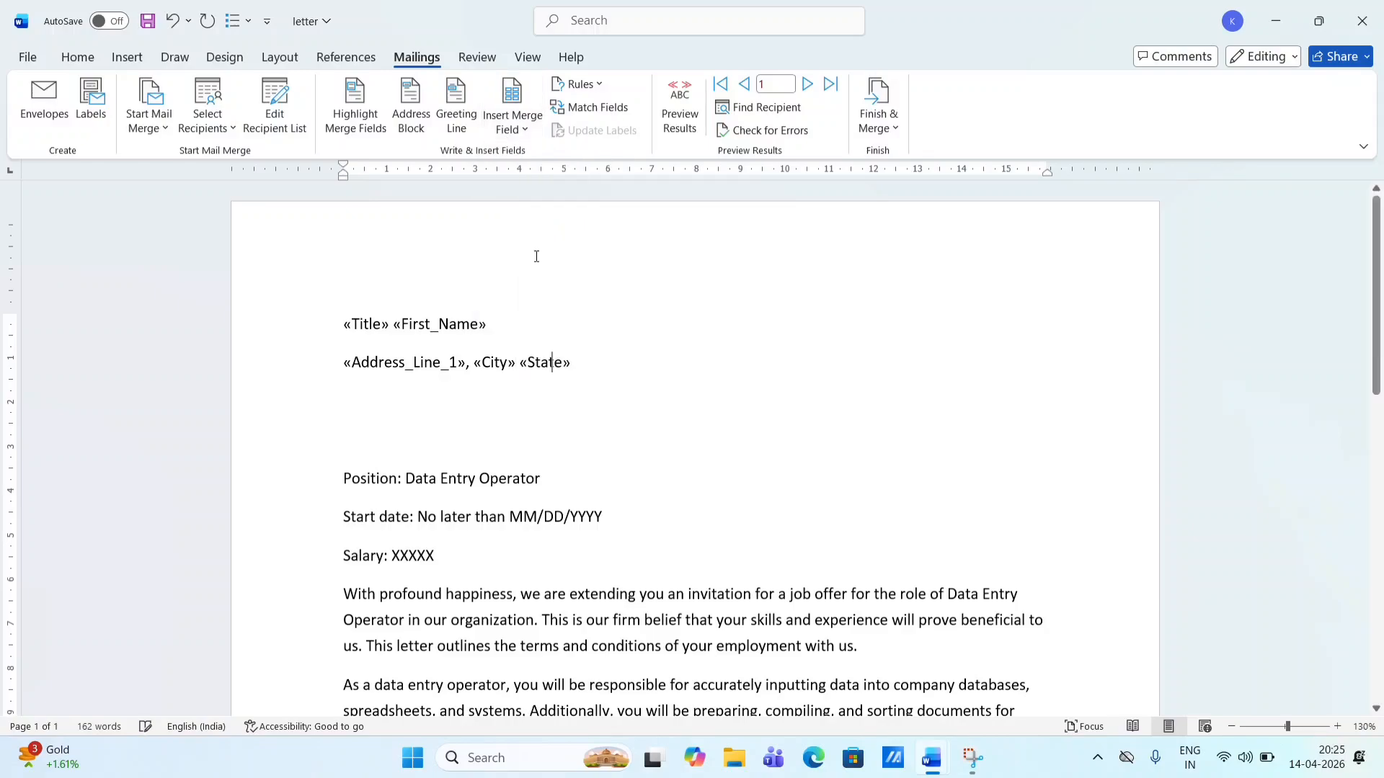
- Insert Pin_Code on the next line and Work_Phone on the line below it
click(348, 401)
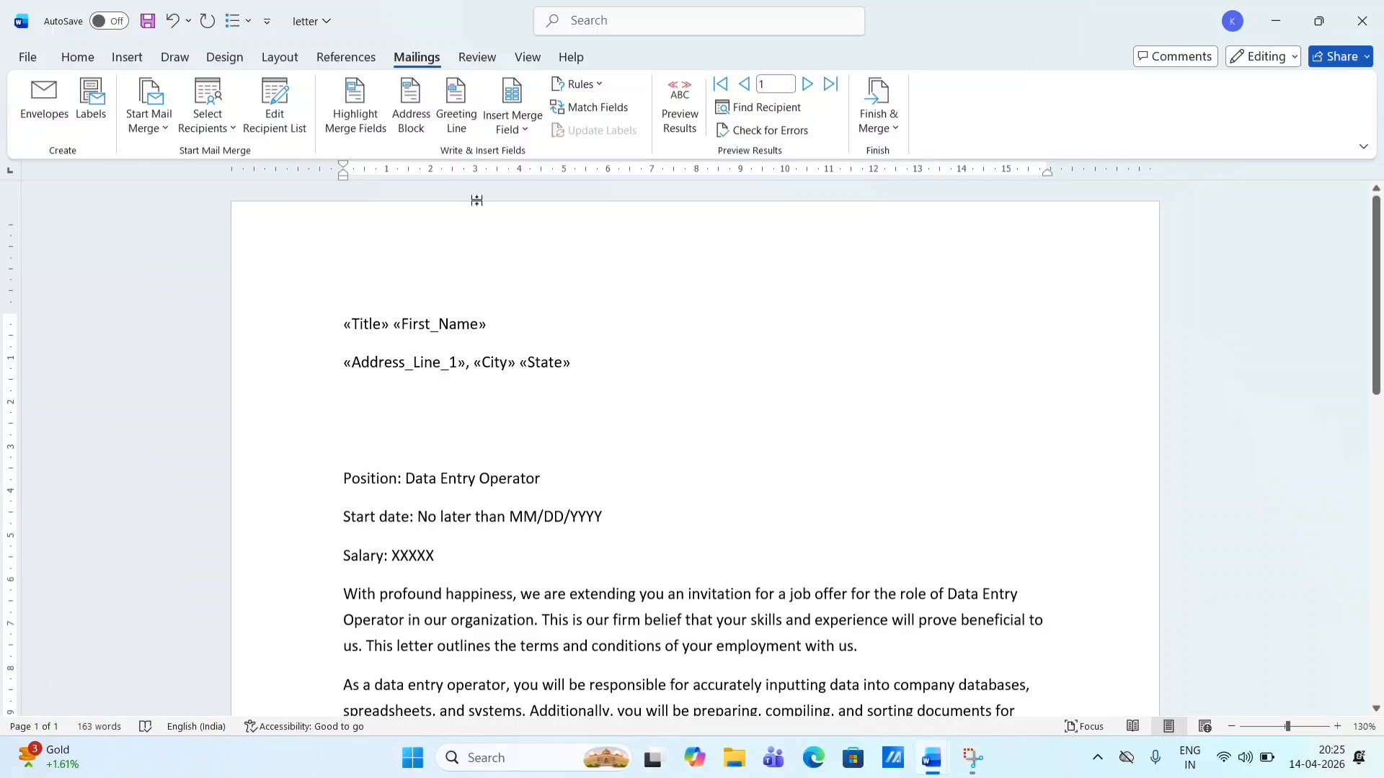
click(523, 133)
click(540, 286)
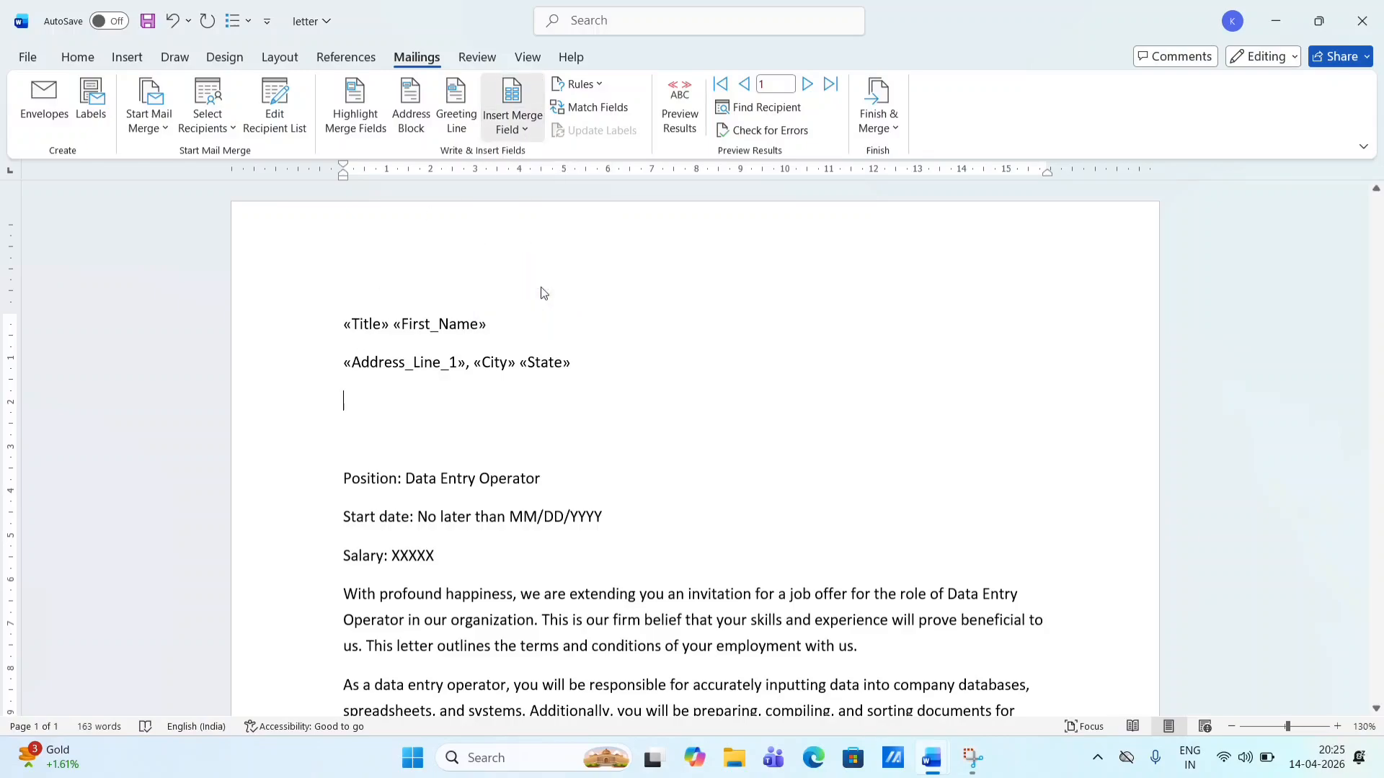
key(Return)
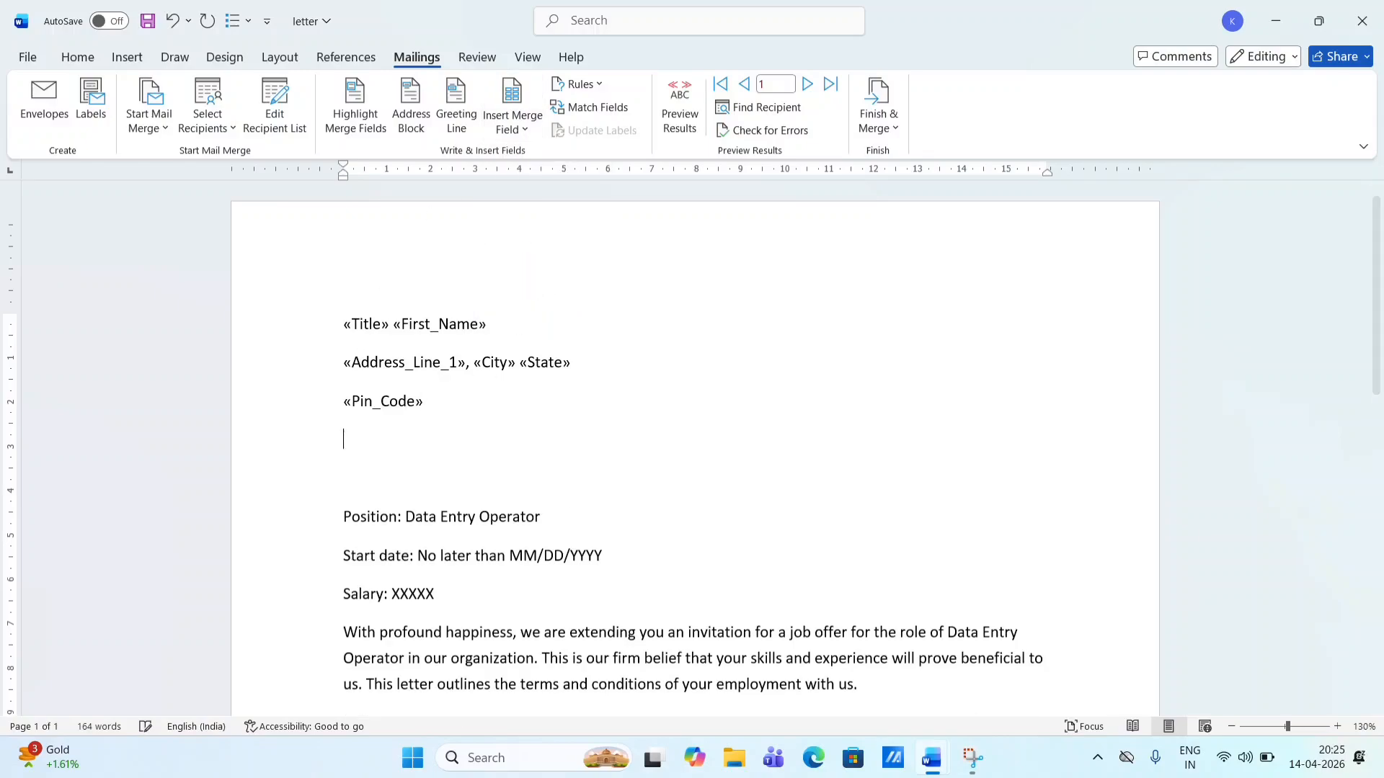
key(BackSpace)
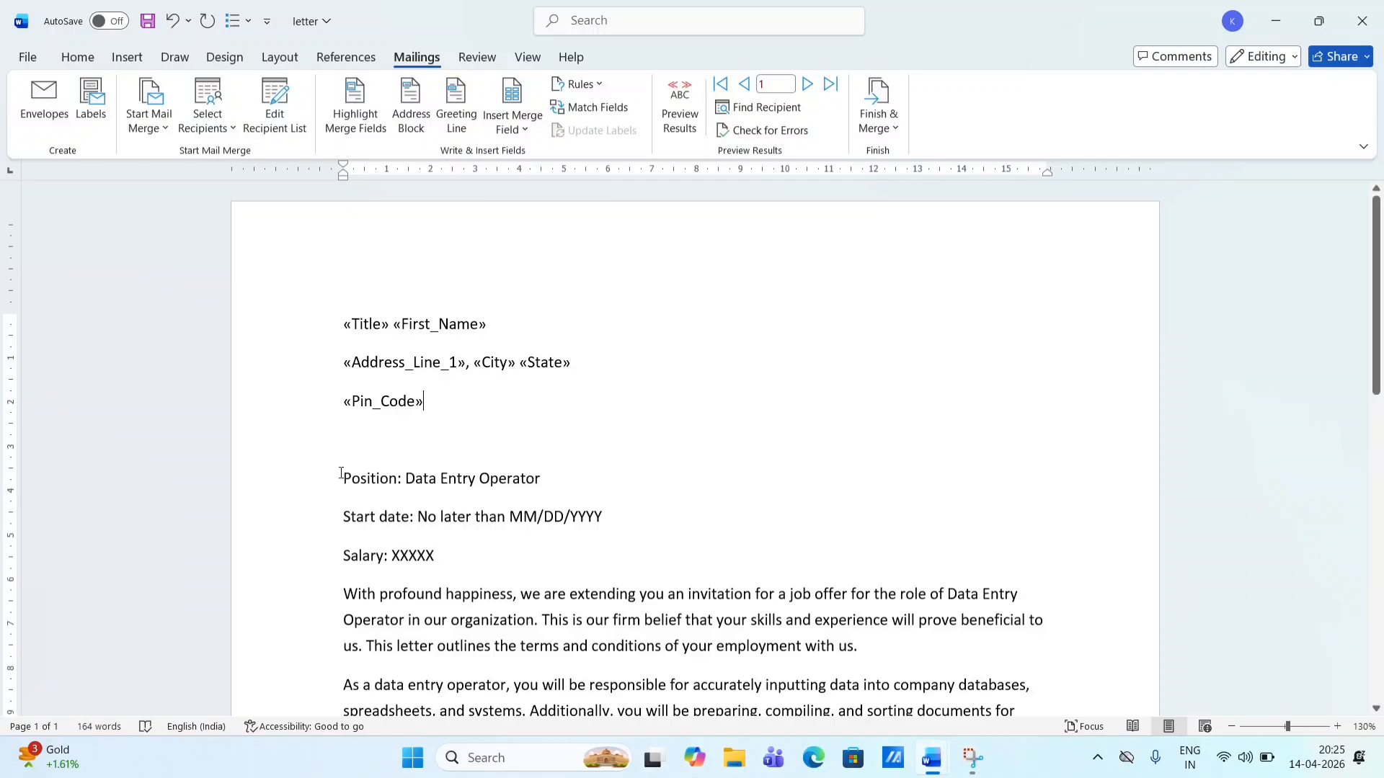
click(361, 433)
click(512, 108)
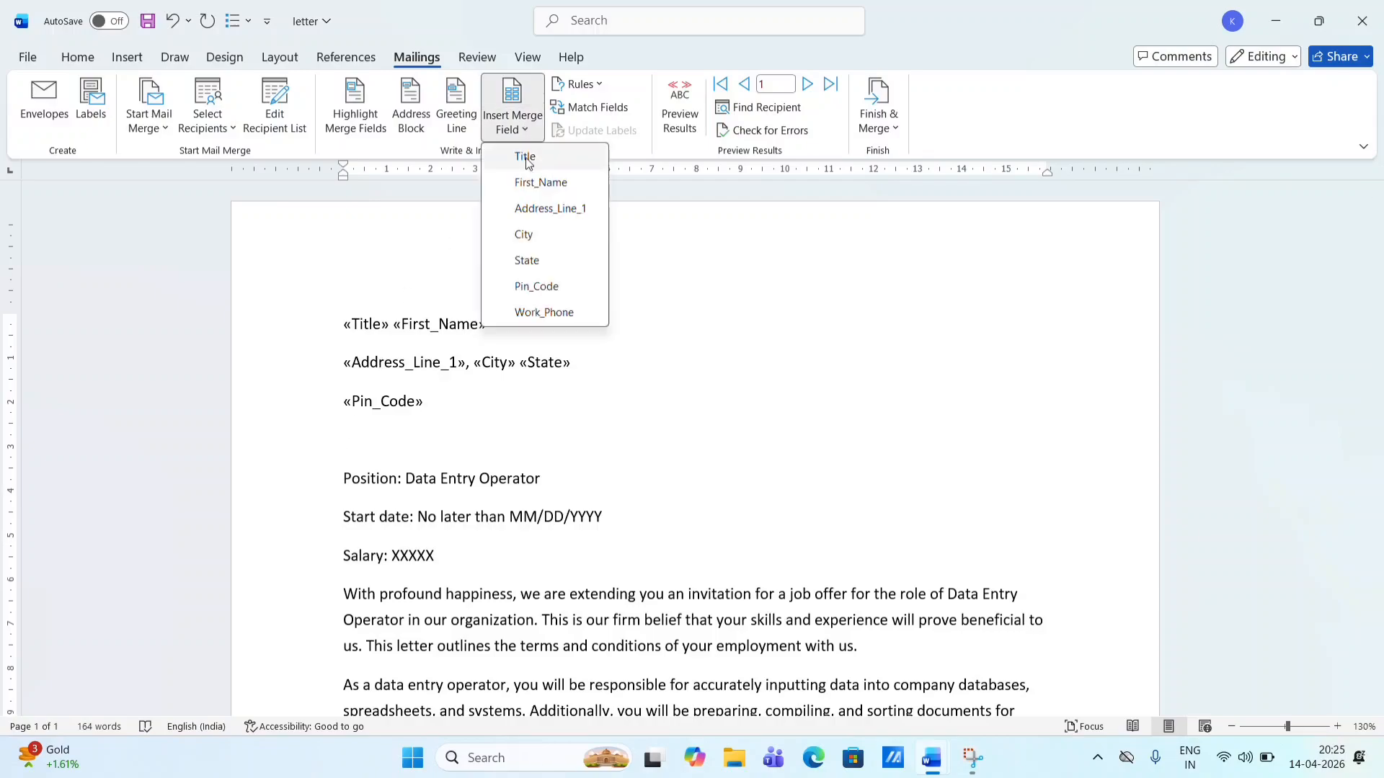
click(553, 313)
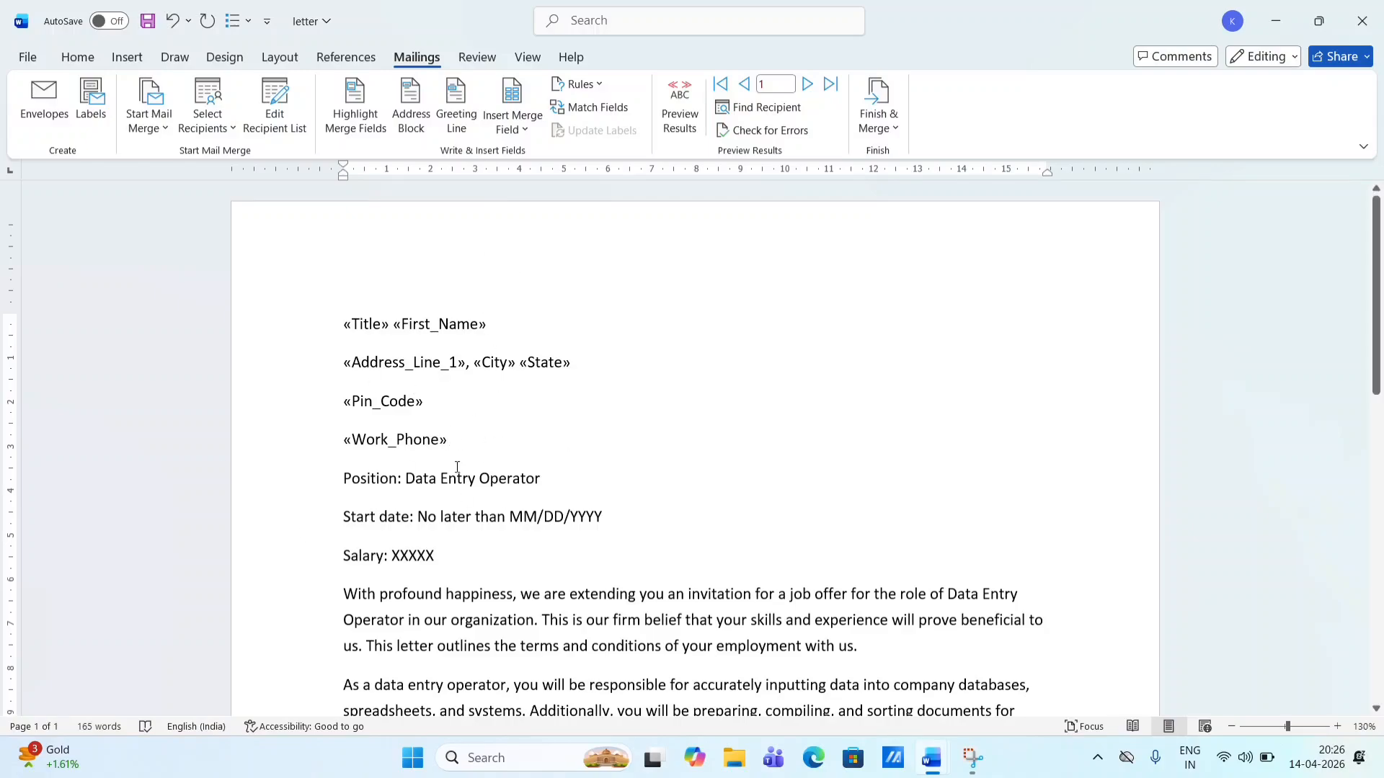
click(539, 300)
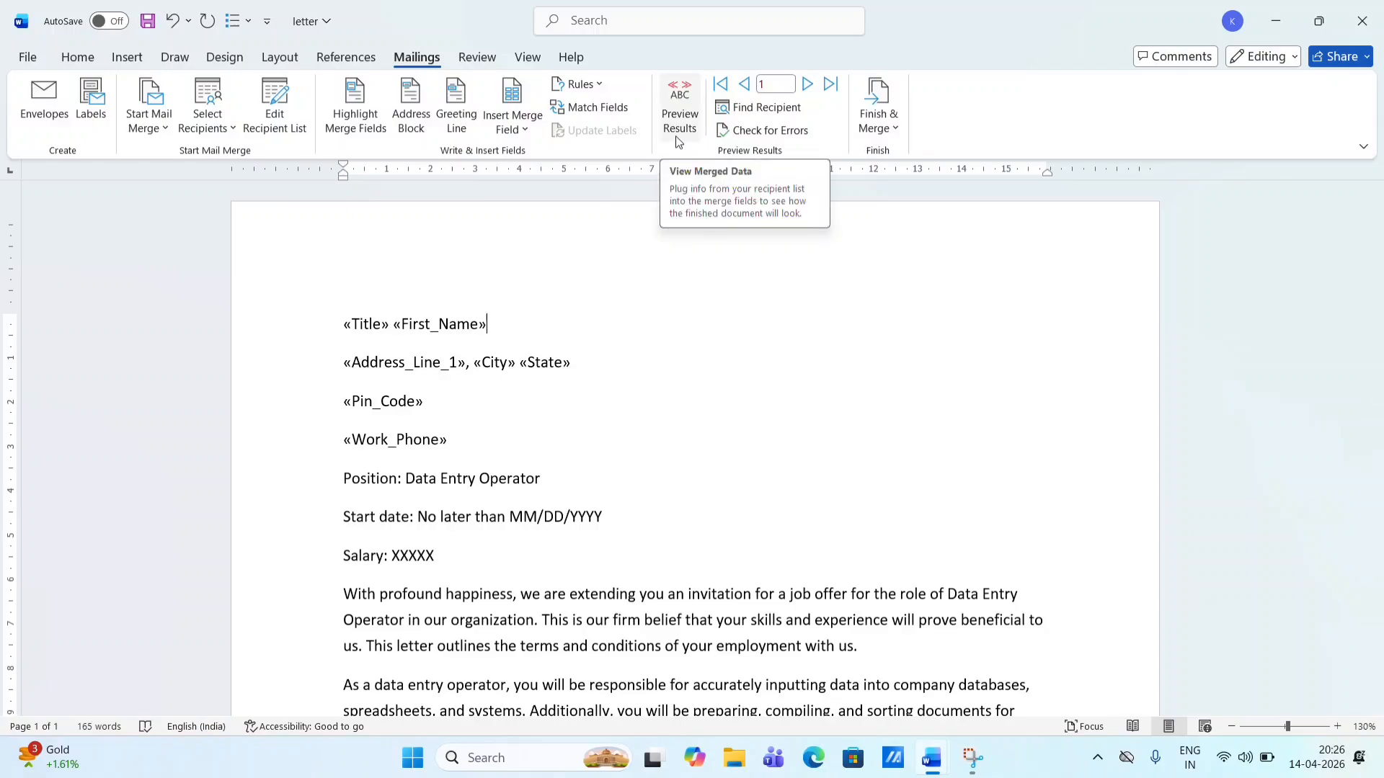
- Highlight all merge fields, then preview the Address Block for record 3 without inserting it
click(366, 130)
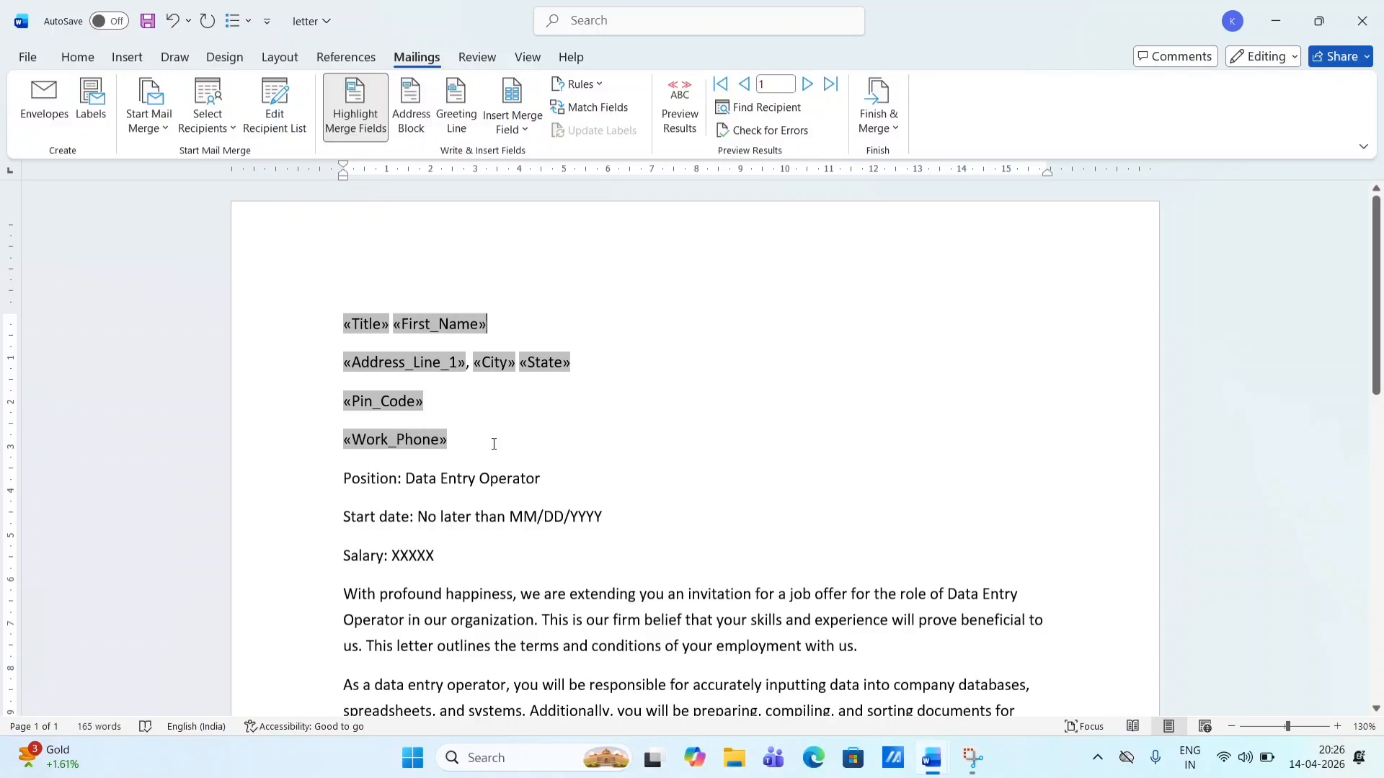
click(412, 108)
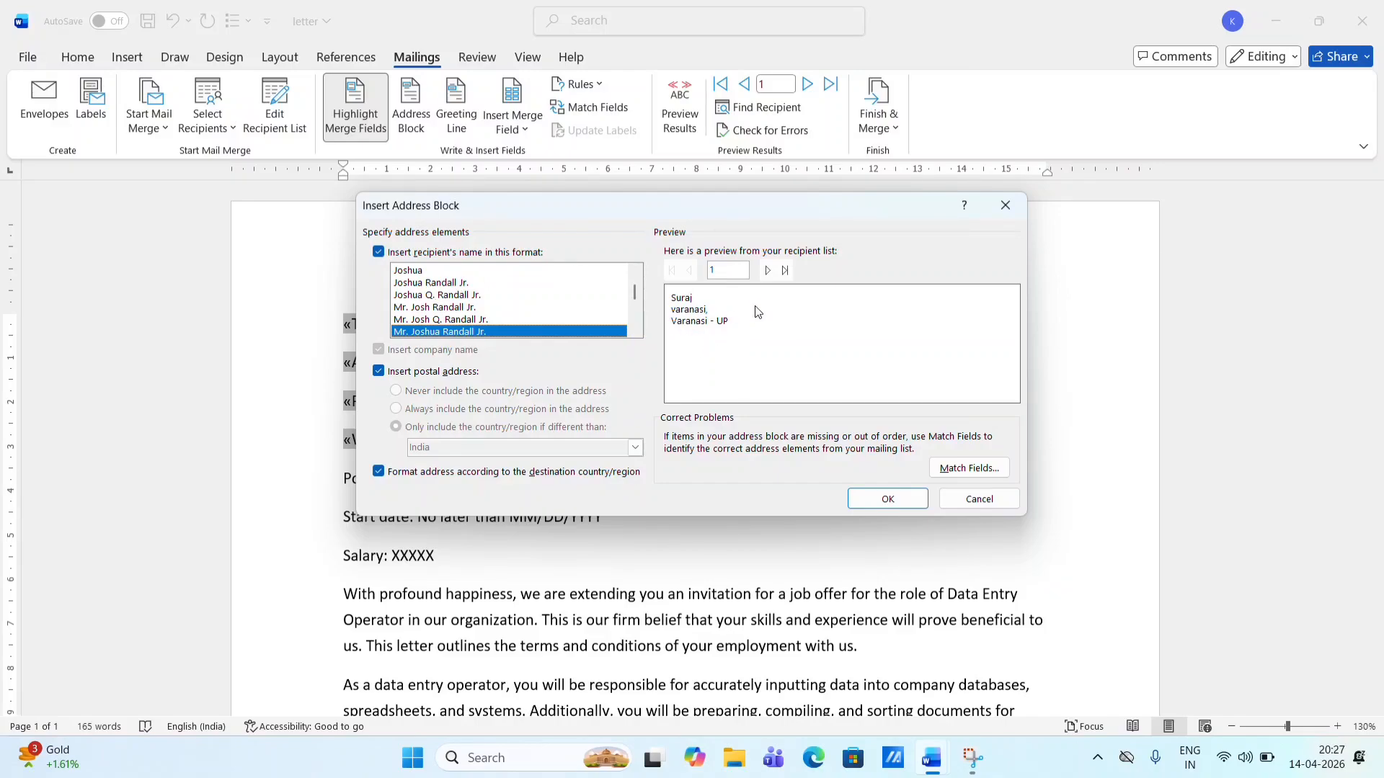
click(786, 271)
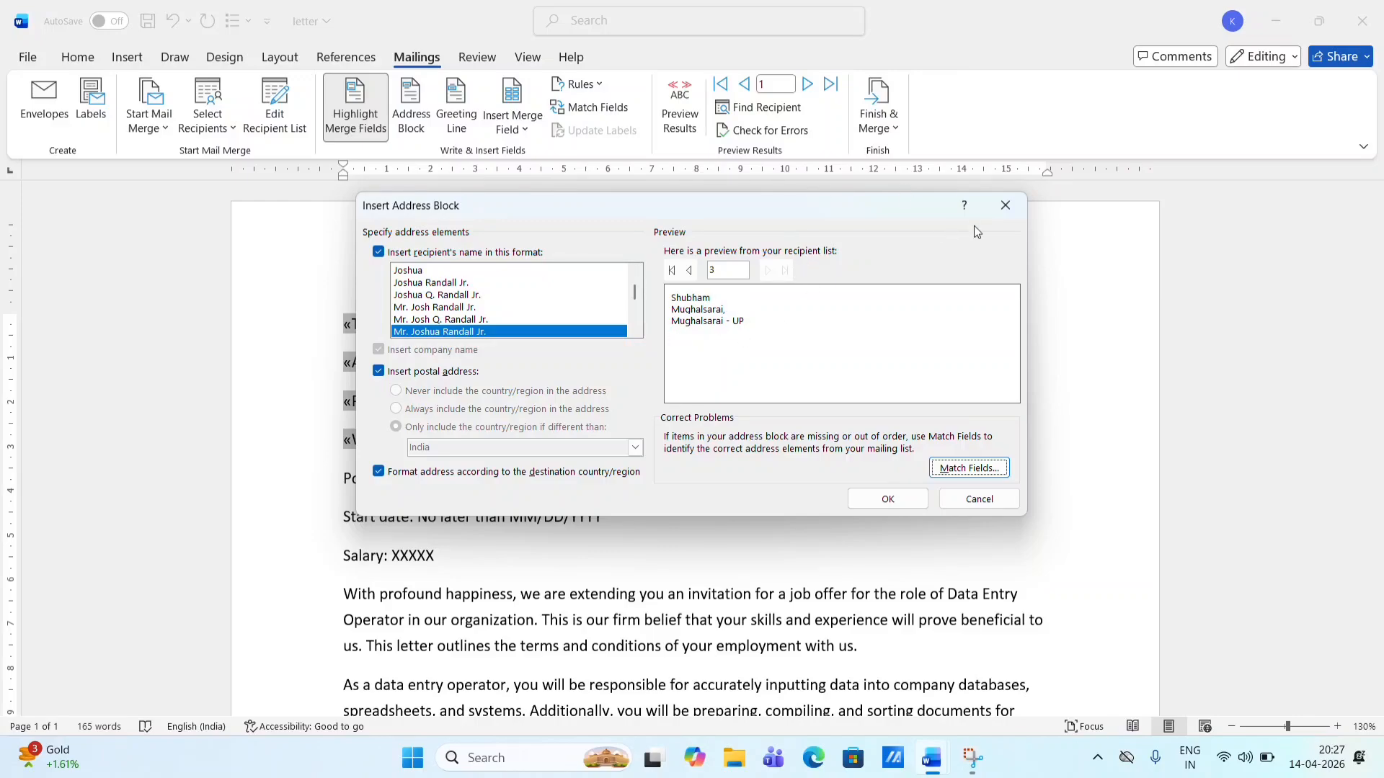
click(1018, 216)
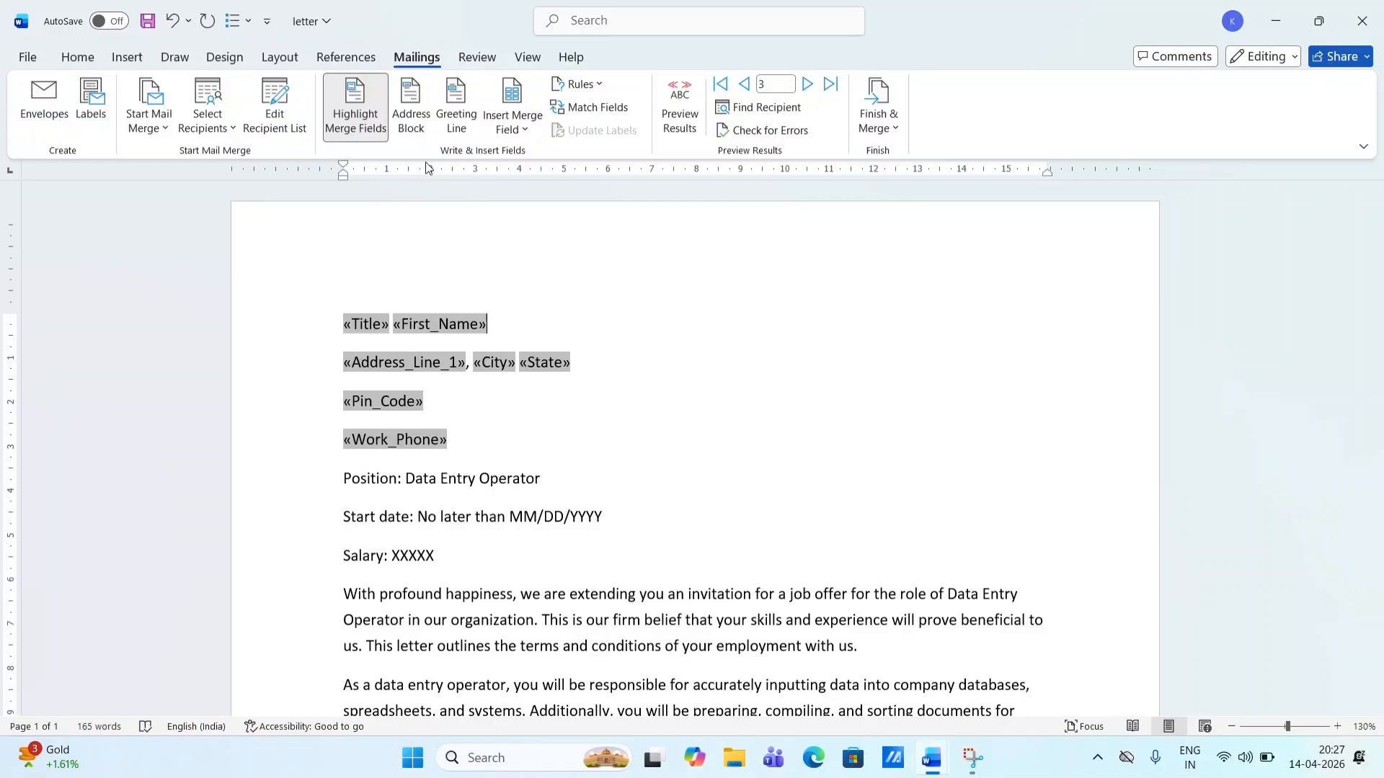
- Insert a Greeting Line using 'Dear' and 'Mr. Randall' on a new line below 'Salary: XXXXX'
click(456, 108)
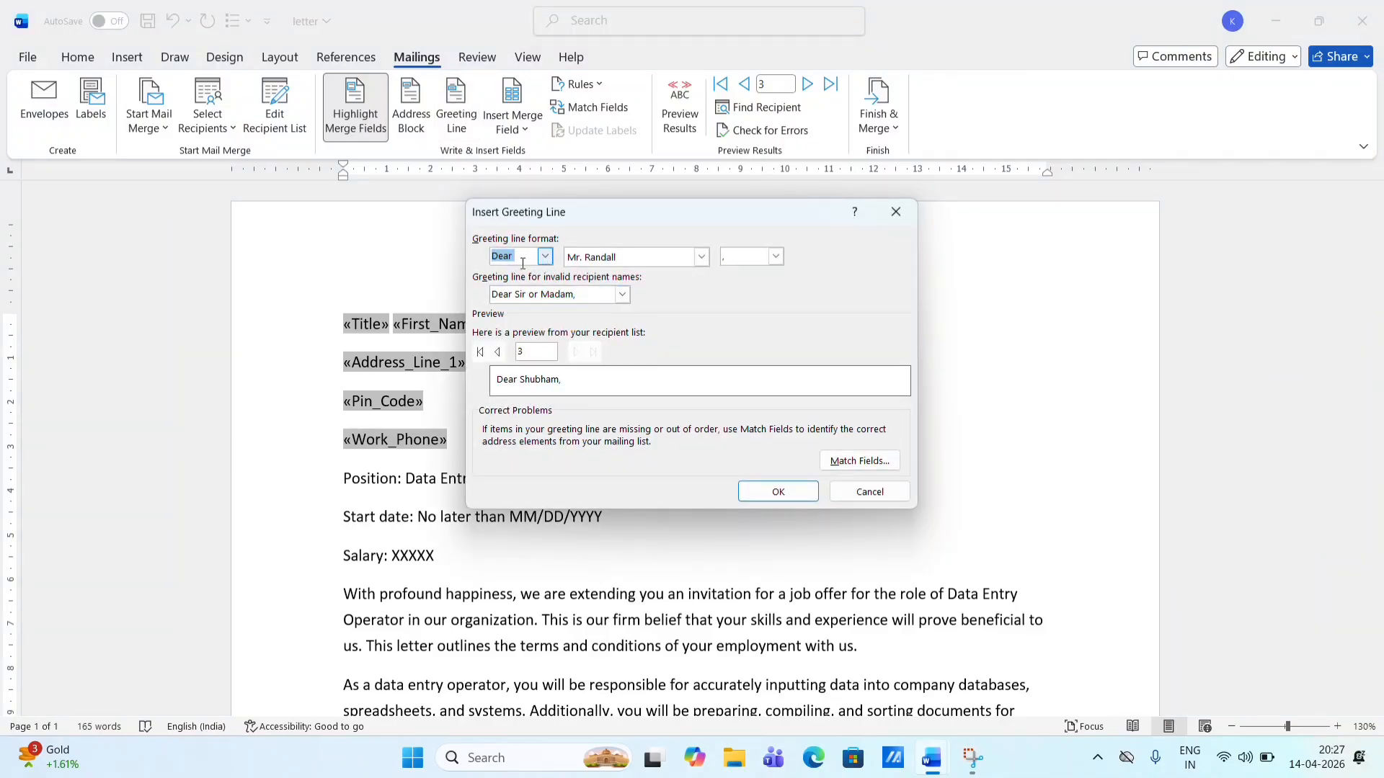
click(546, 257)
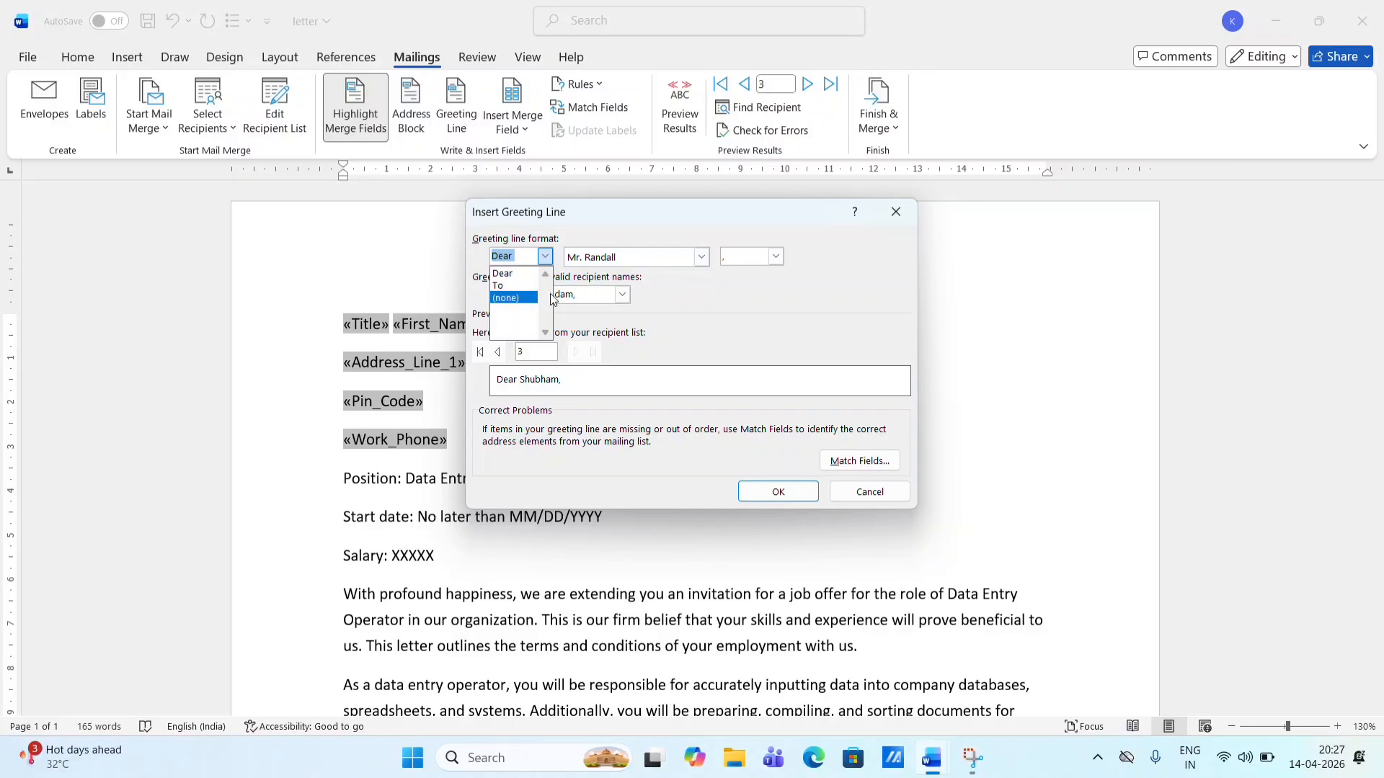
click(896, 211)
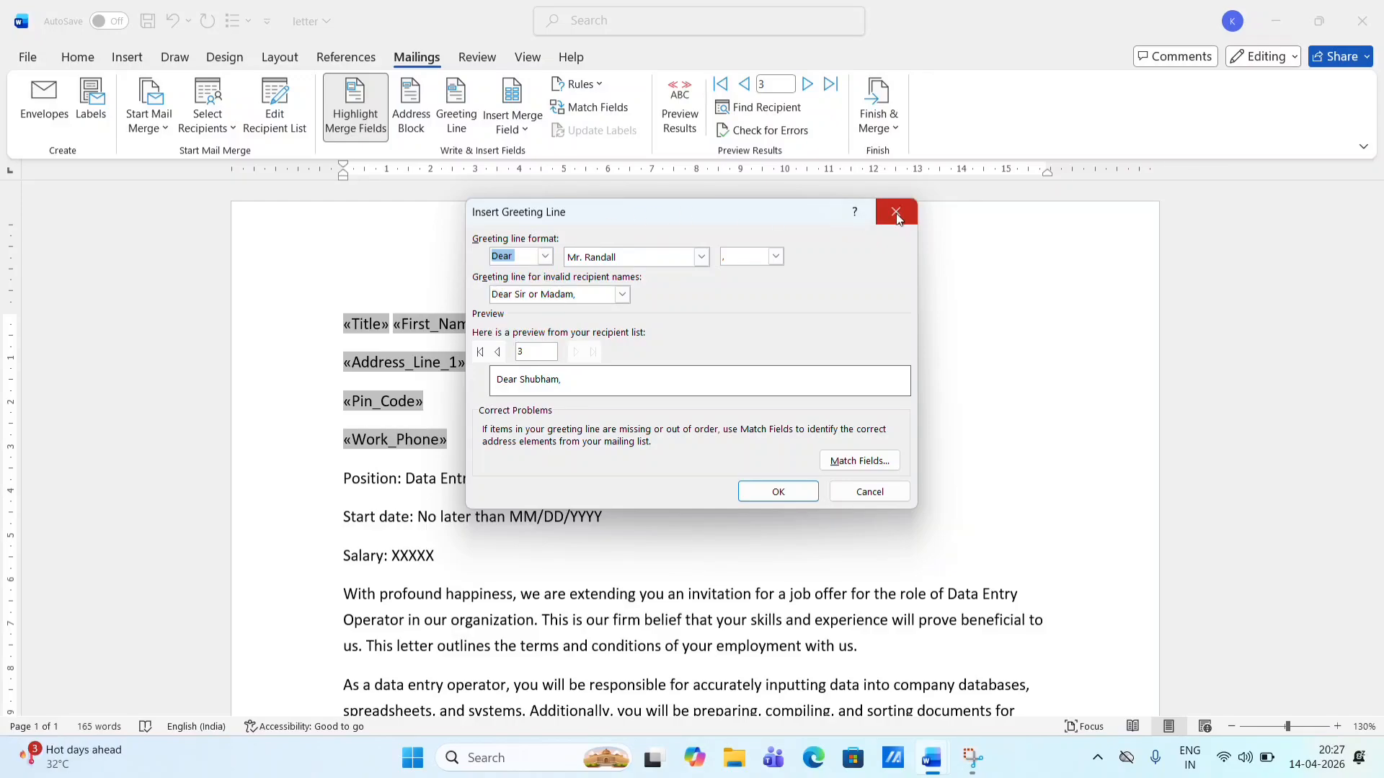
click(897, 211)
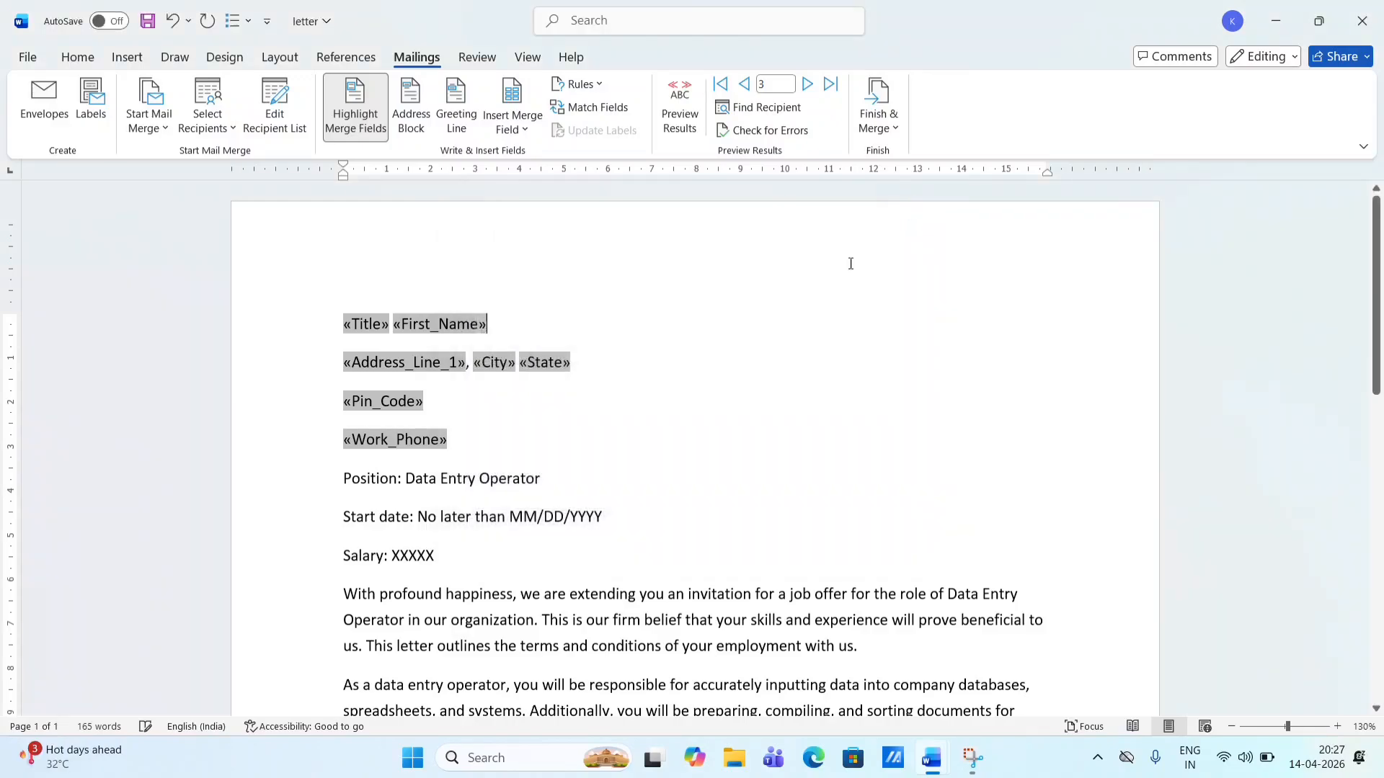
click(479, 560)
key(Return)
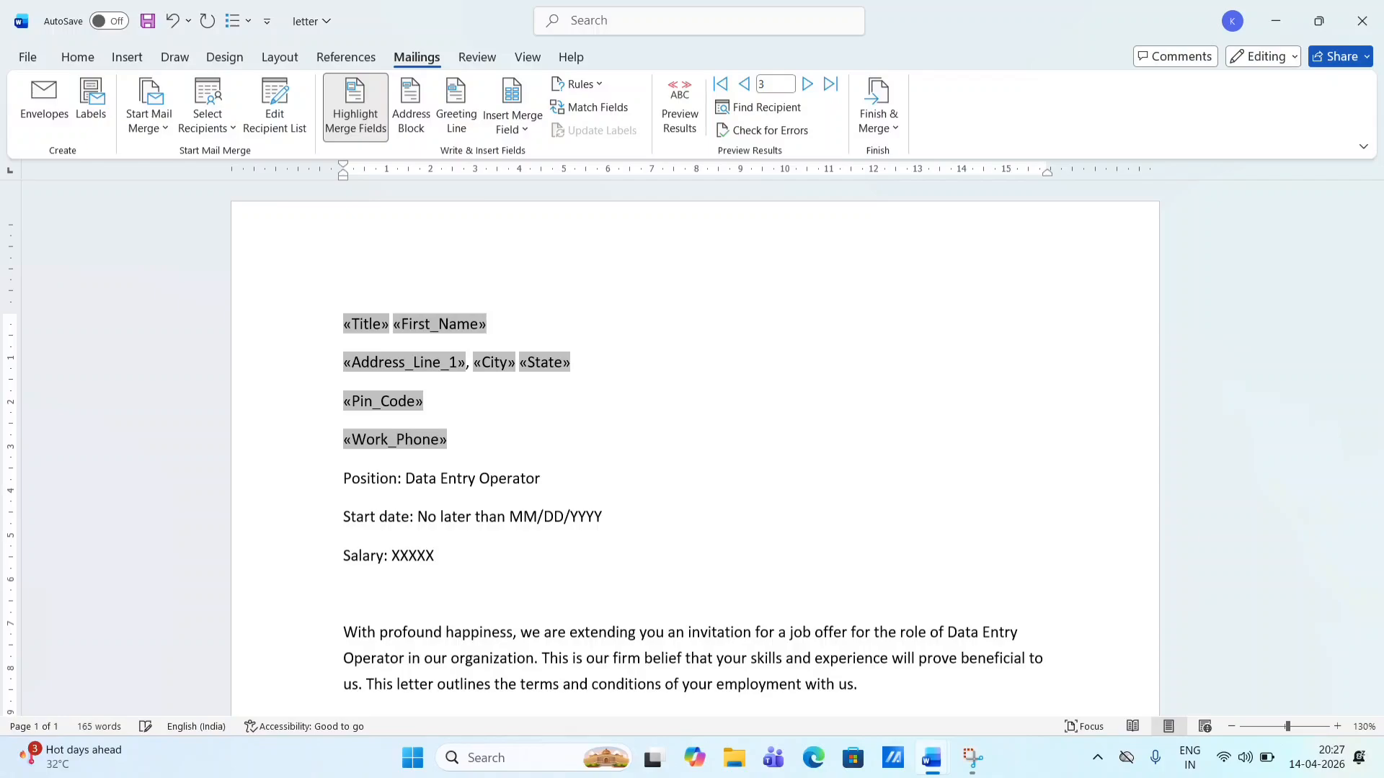
click(454, 122)
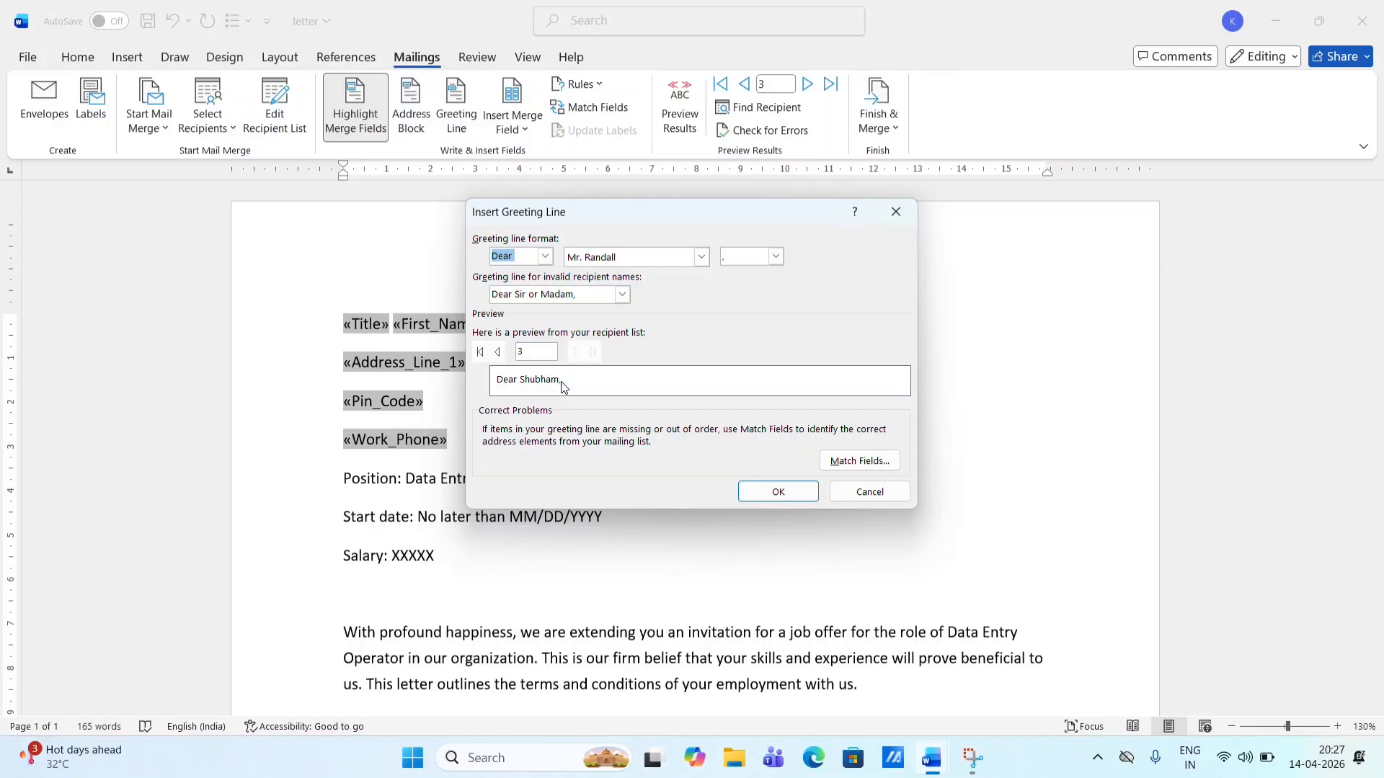
click(497, 352)
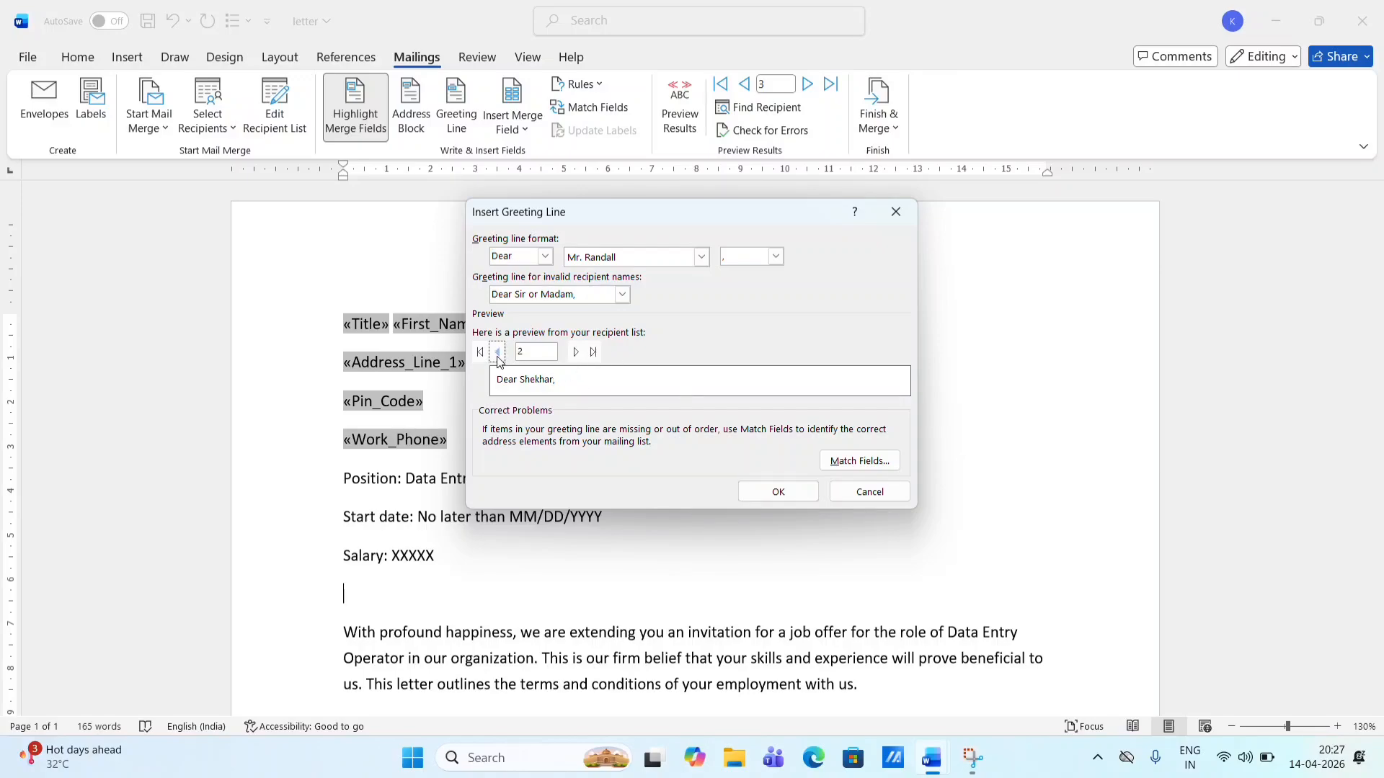
click(497, 352)
click(701, 258)
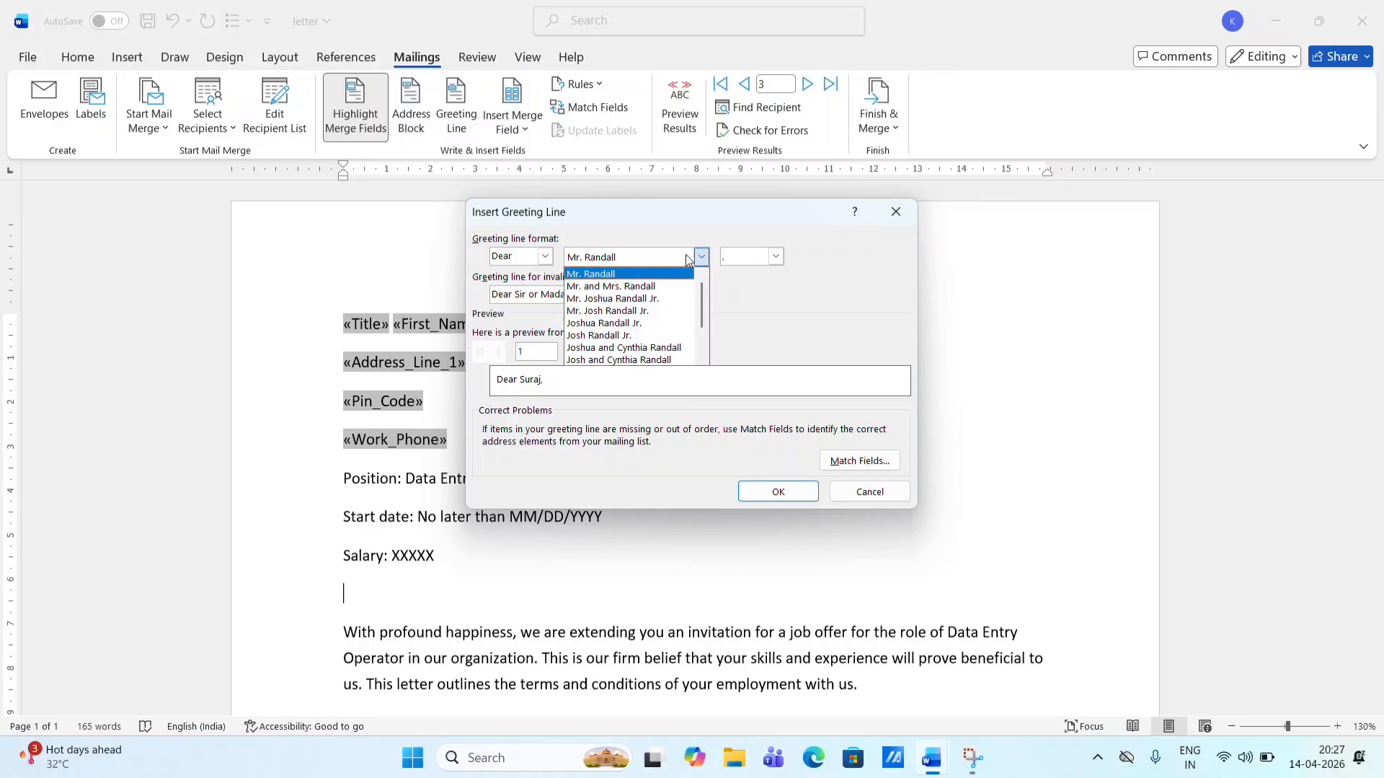
click(544, 266)
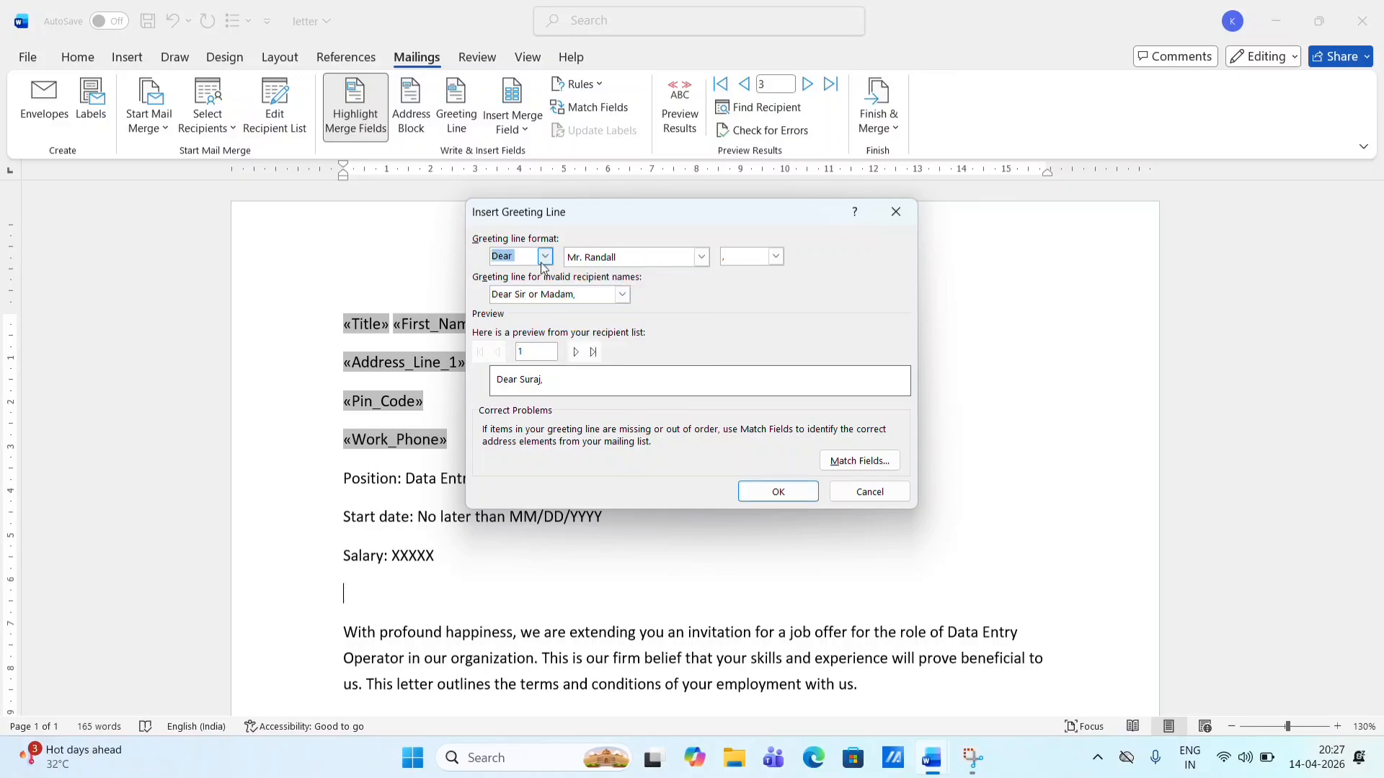
click(768, 490)
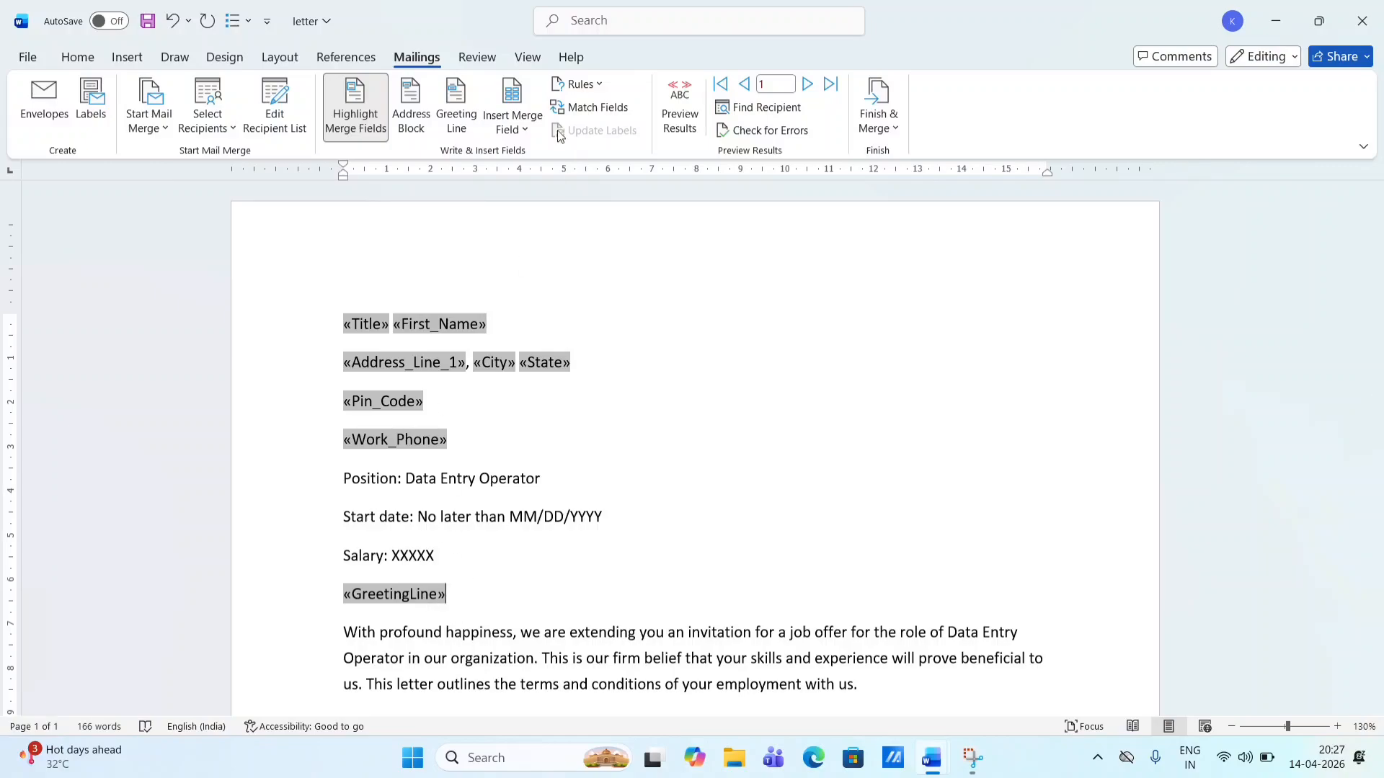
- Turn on Preview Results so the letter shows actual recipient data
click(532, 129)
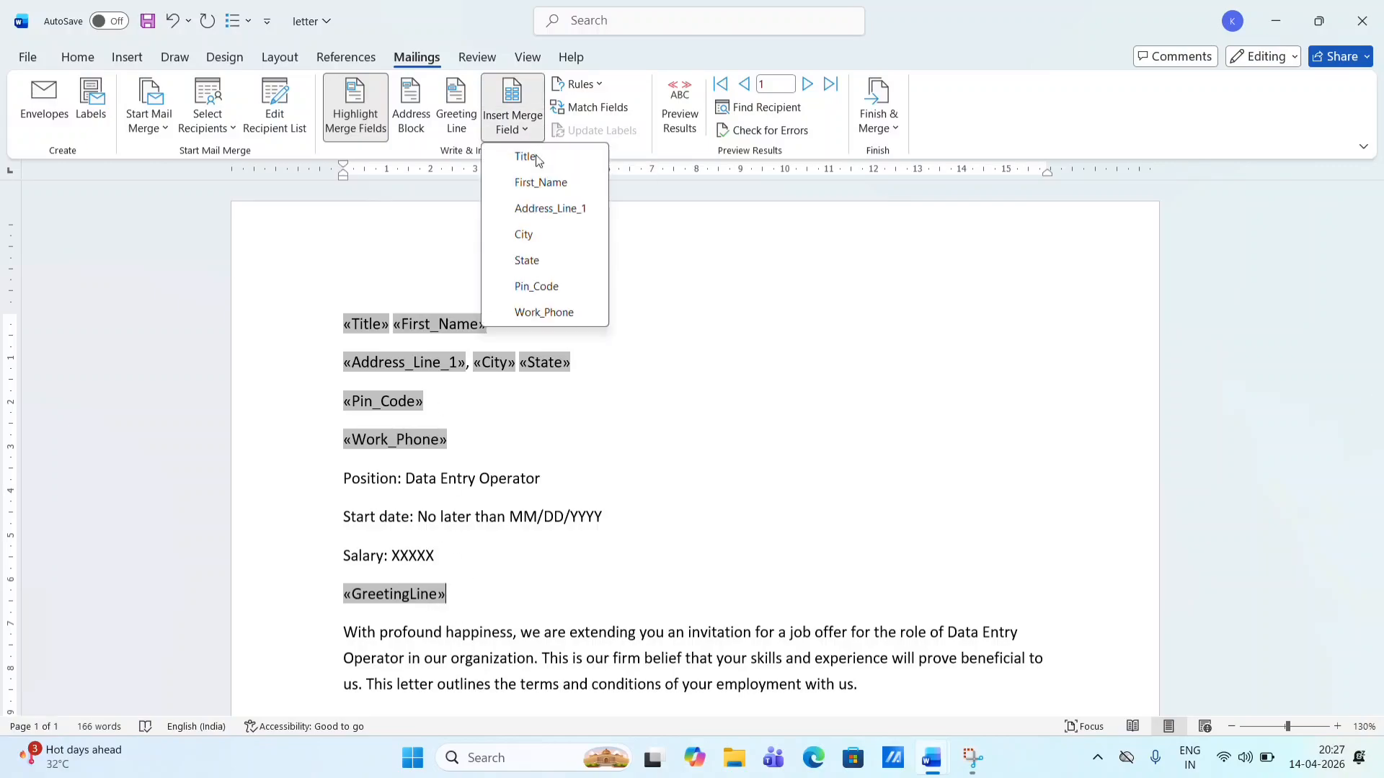
click(659, 452)
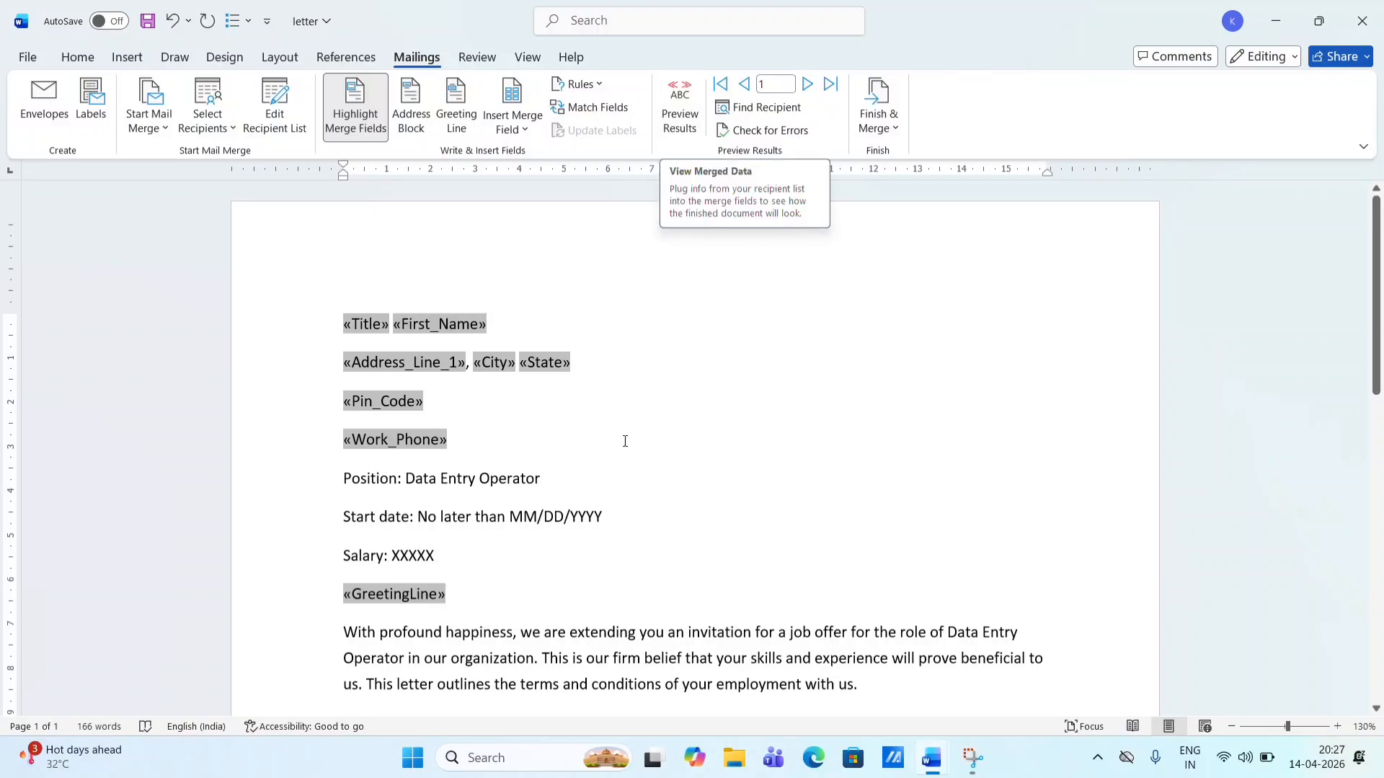
click(671, 134)
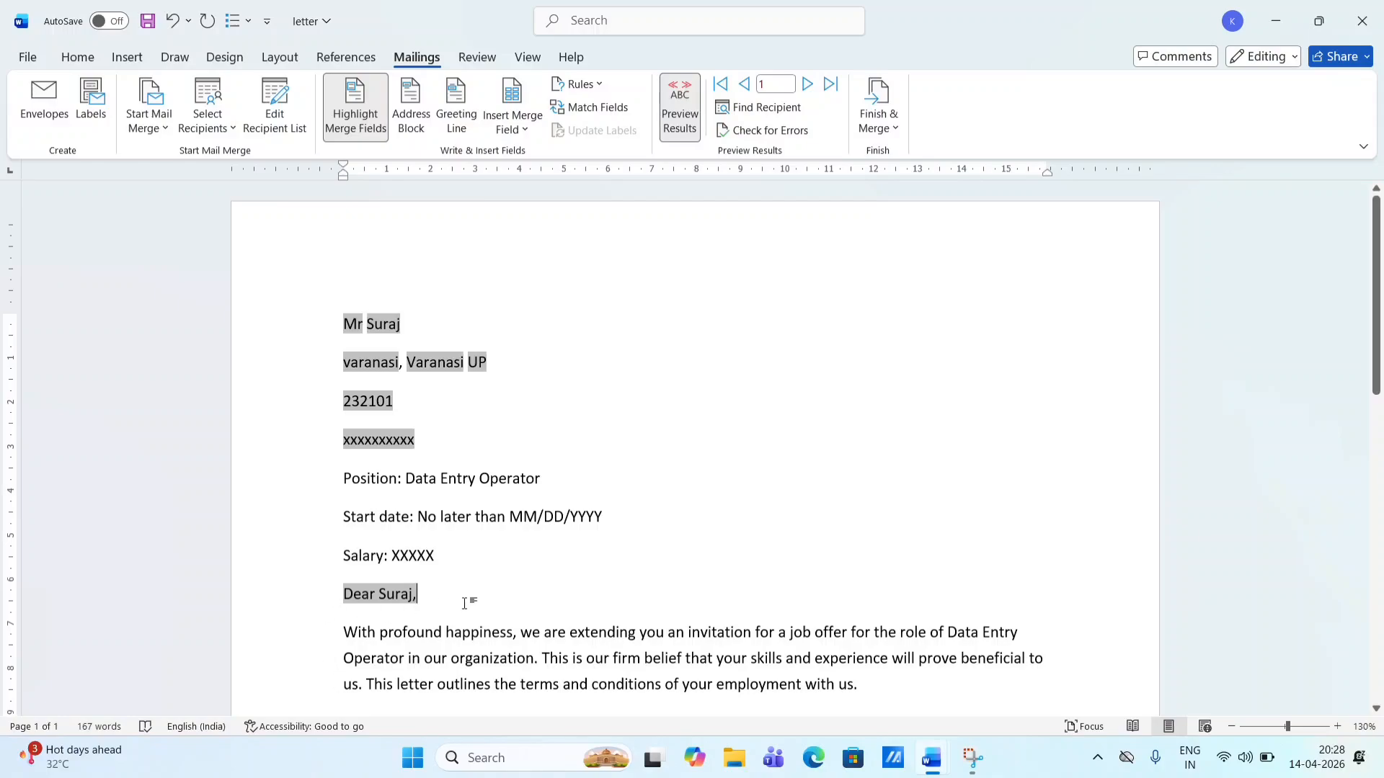
scroll(465, 603, down, 5)
scroll(465, 603, up, 6)
scroll(465, 604, down, 15)
scroll(465, 604, up, 15)
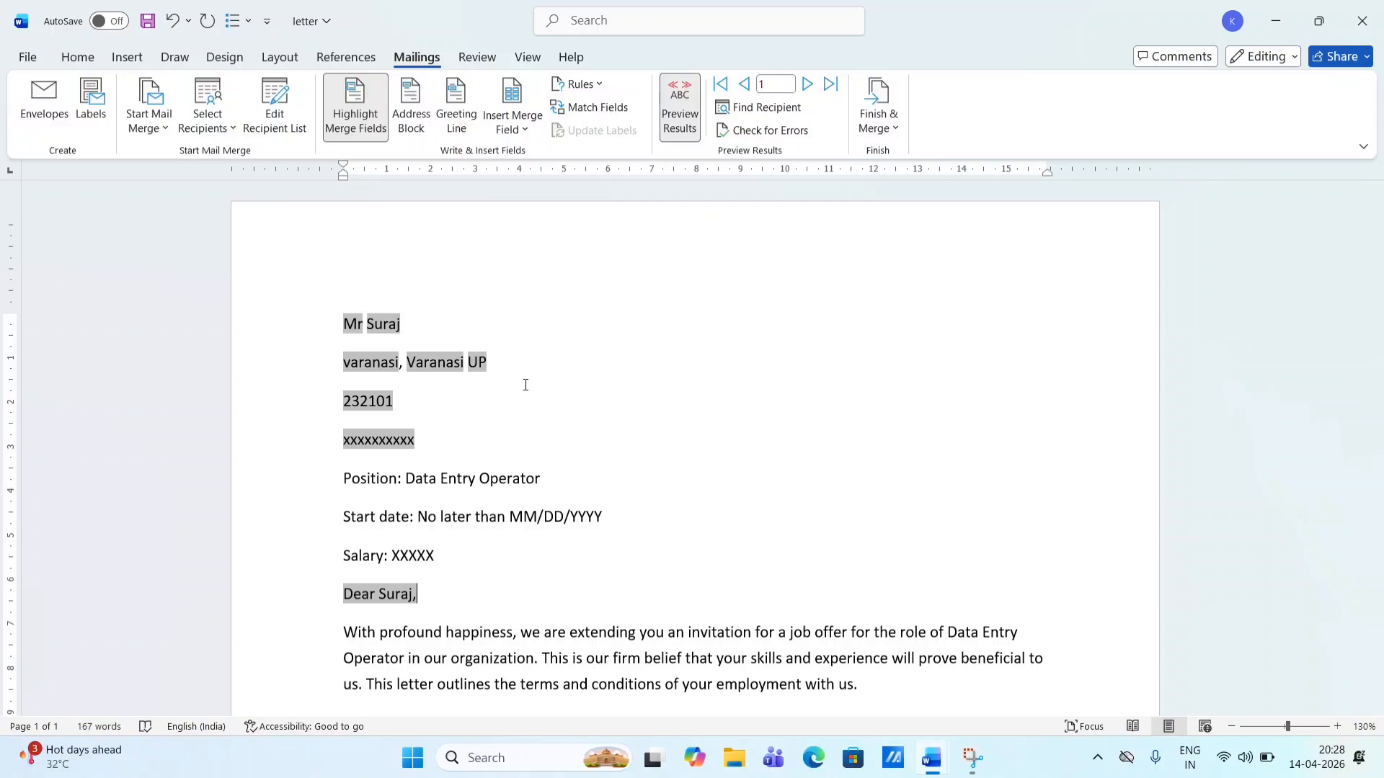
- Step through the first, previous, next and last records, ending on the third recipient
click(833, 86)
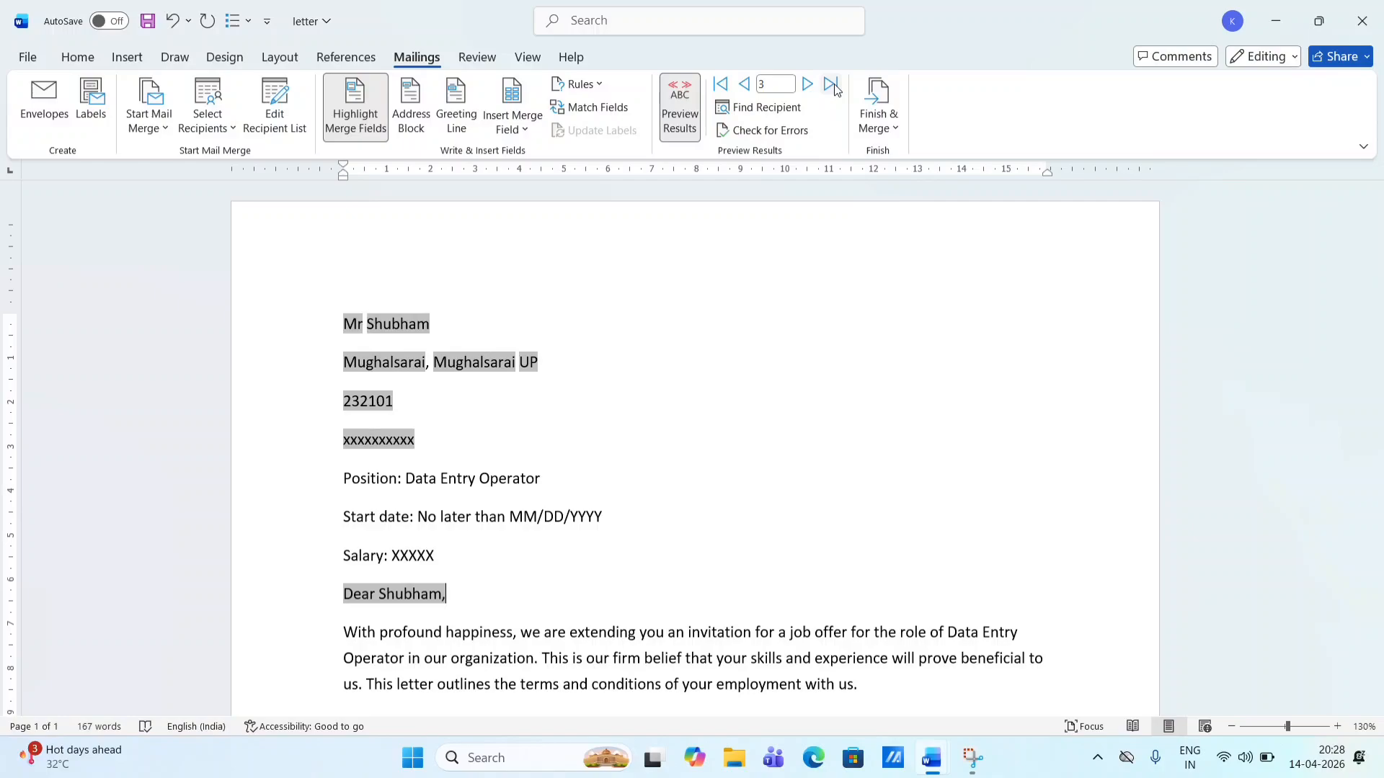
click(746, 85)
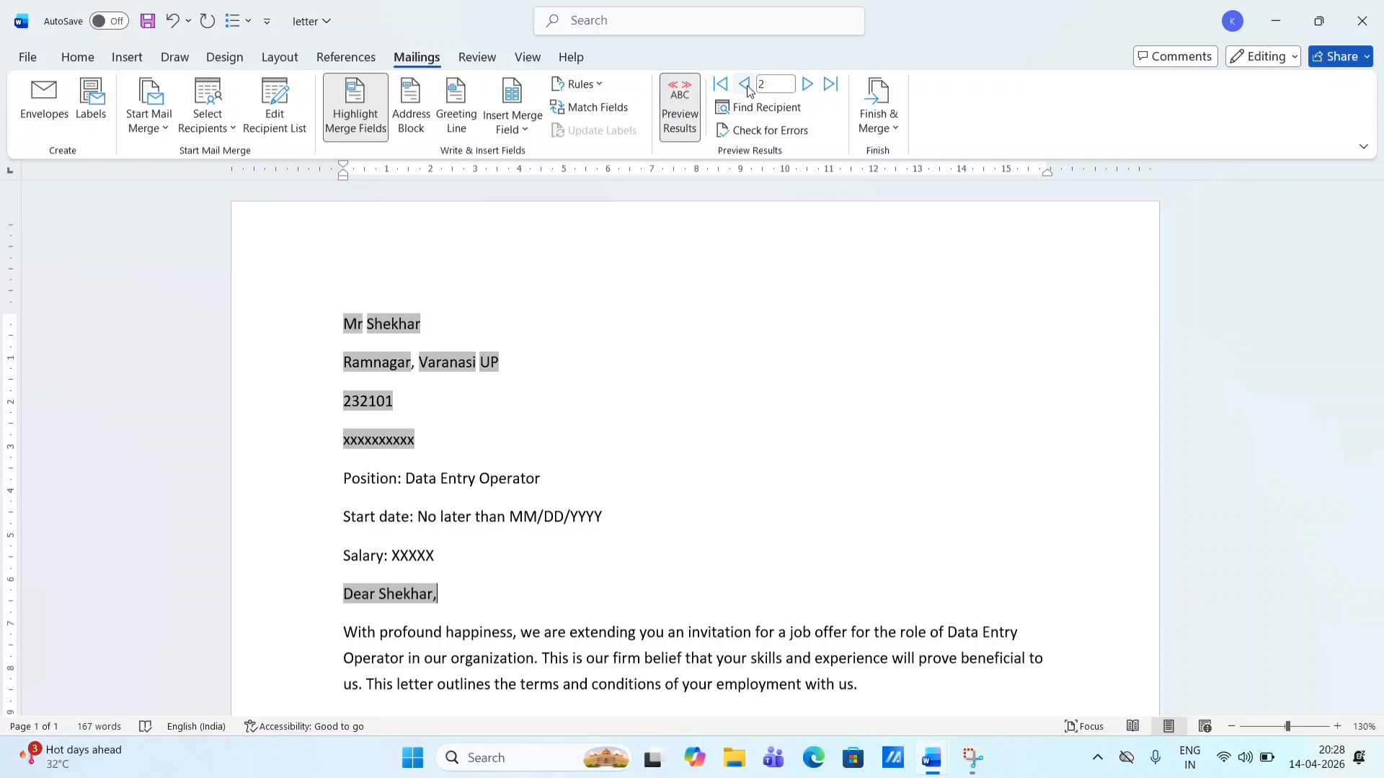
click(720, 85)
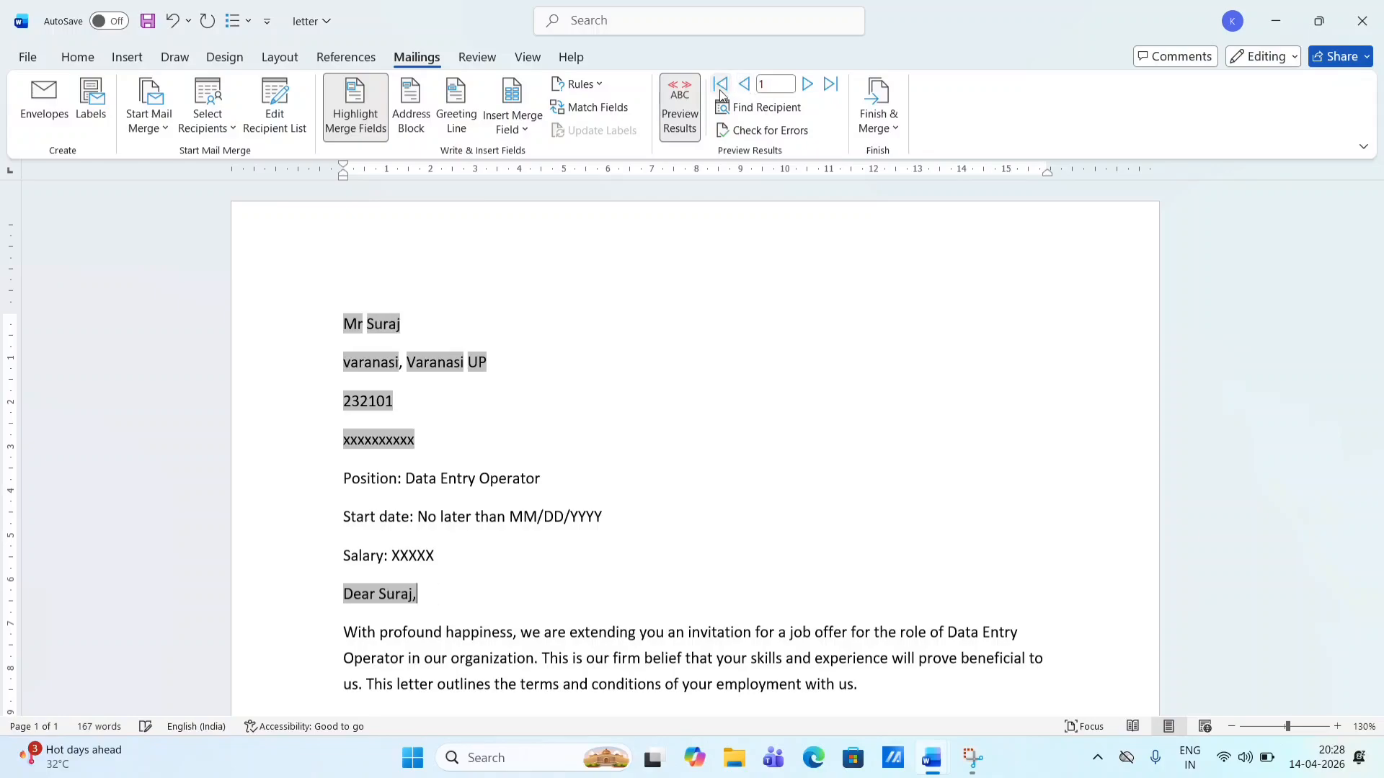
click(831, 85)
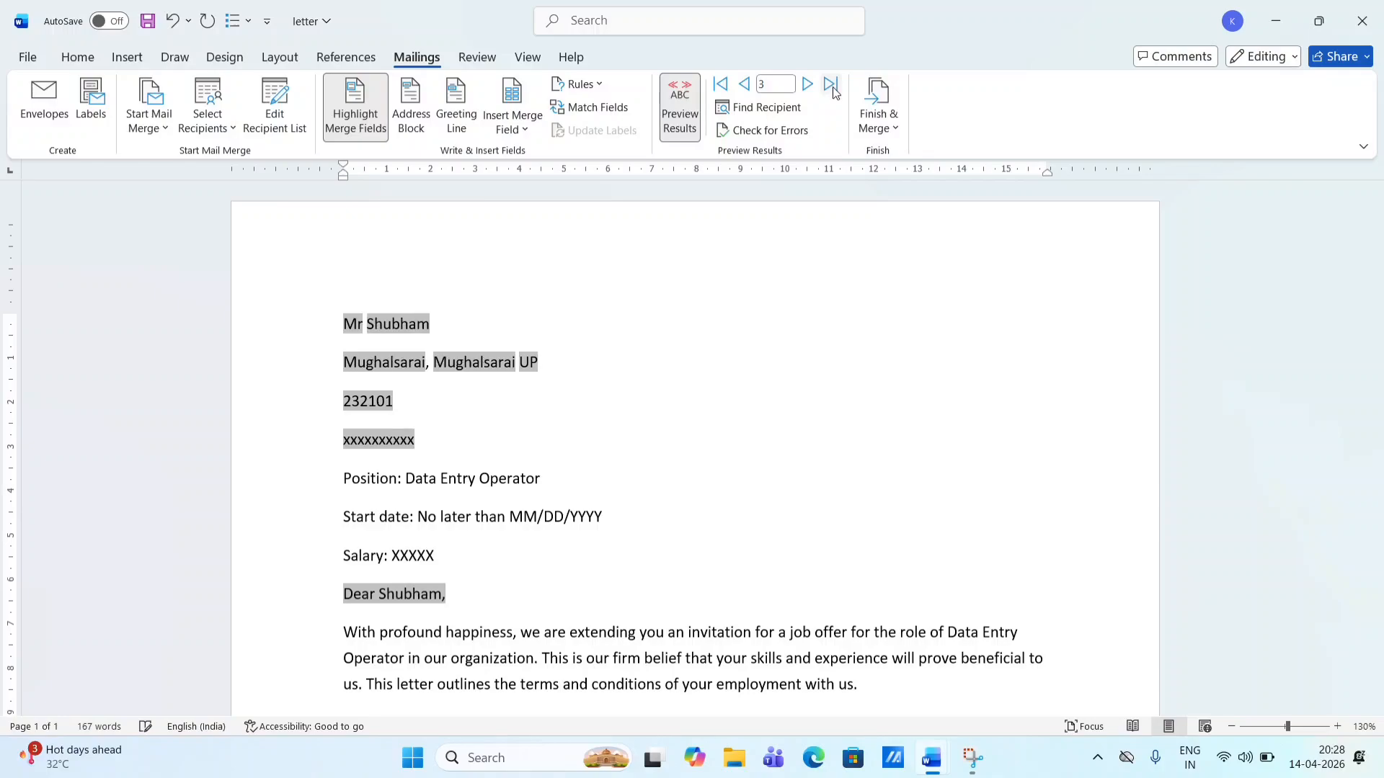
click(746, 85)
click(746, 85)
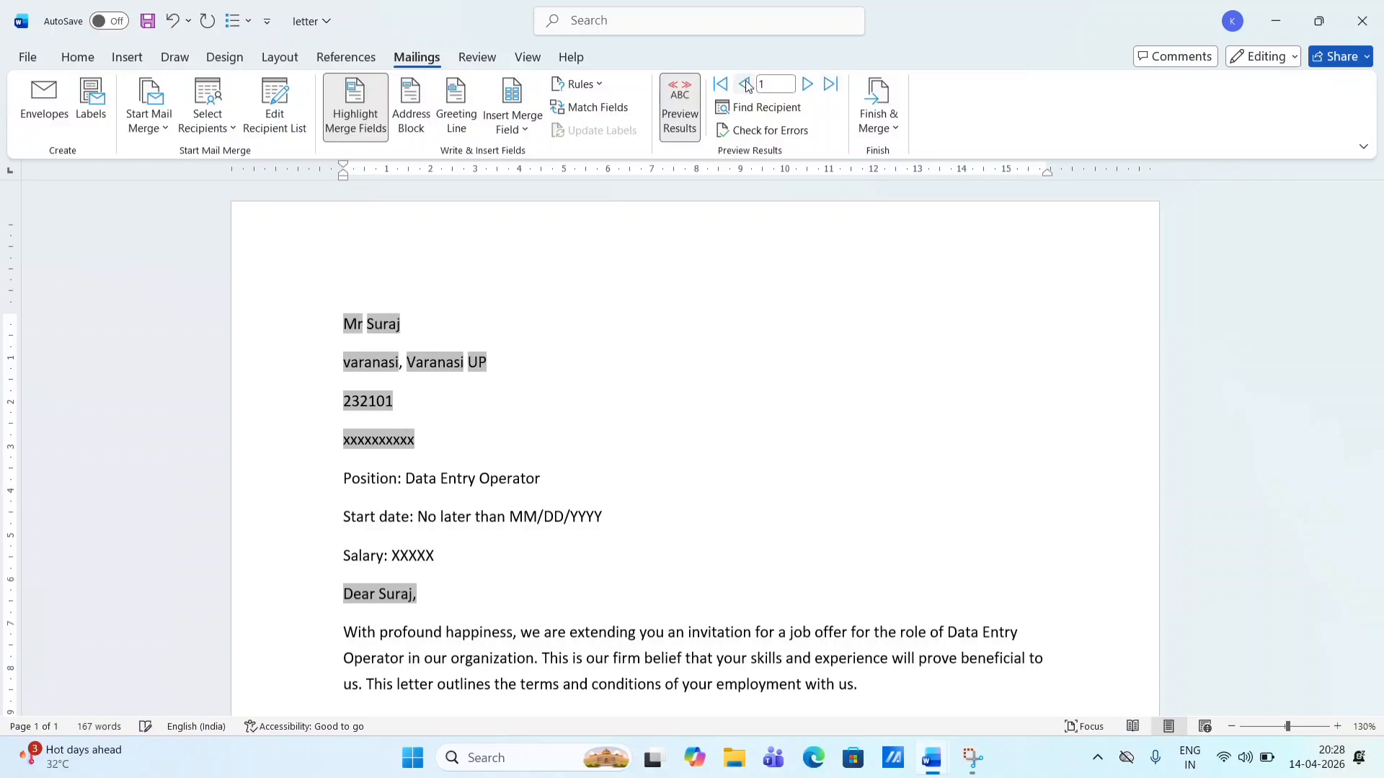
click(808, 85)
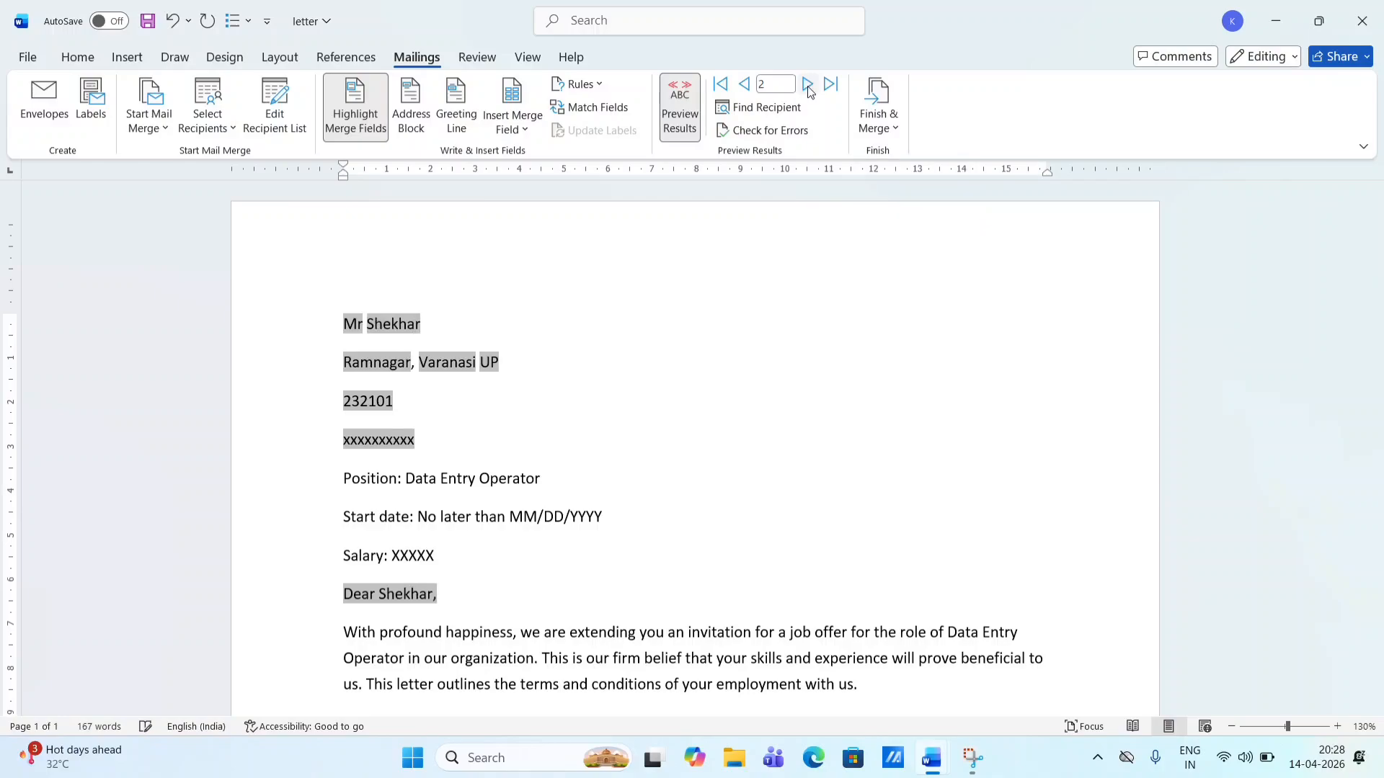
click(808, 85)
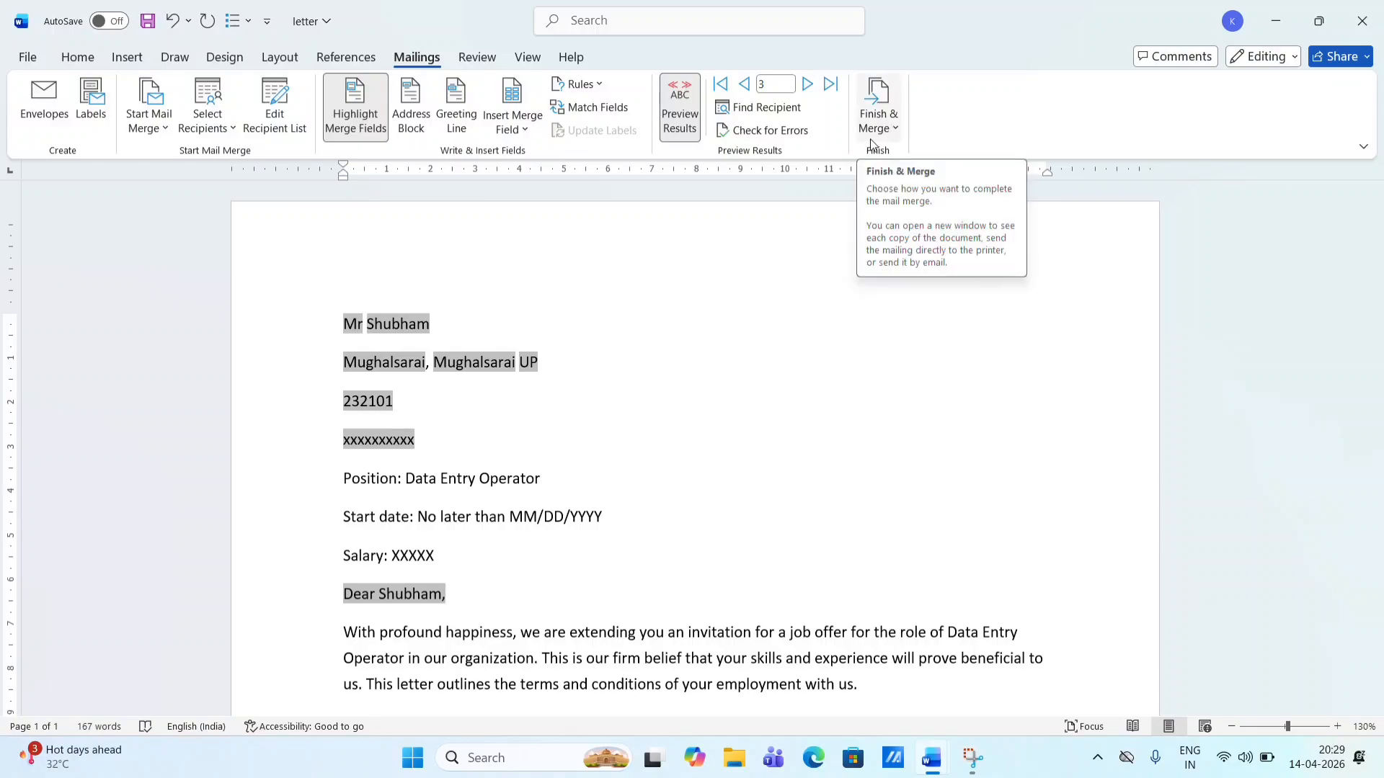
- Choose Finish & Merge > Edit Individual Documents to bring up Merge to New Document
click(895, 130)
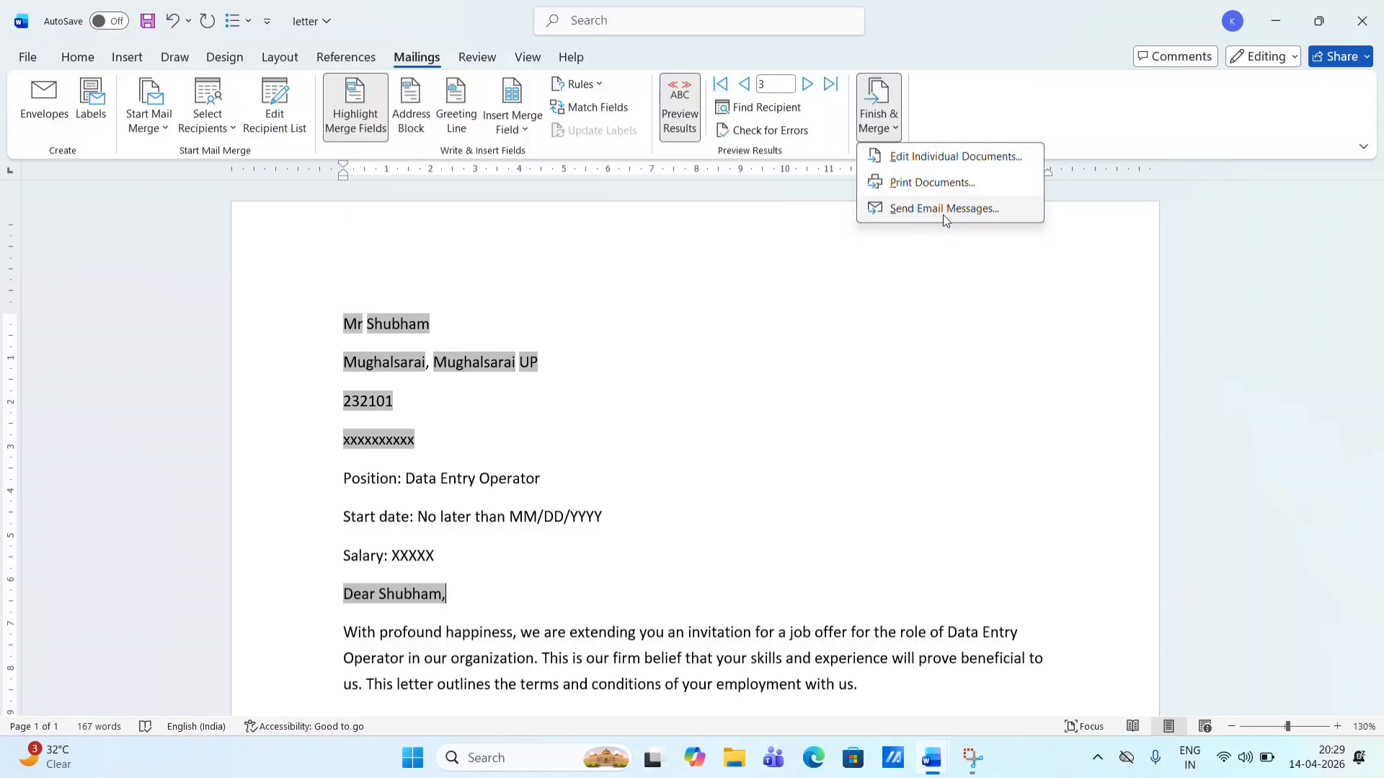
click(777, 108)
click(883, 121)
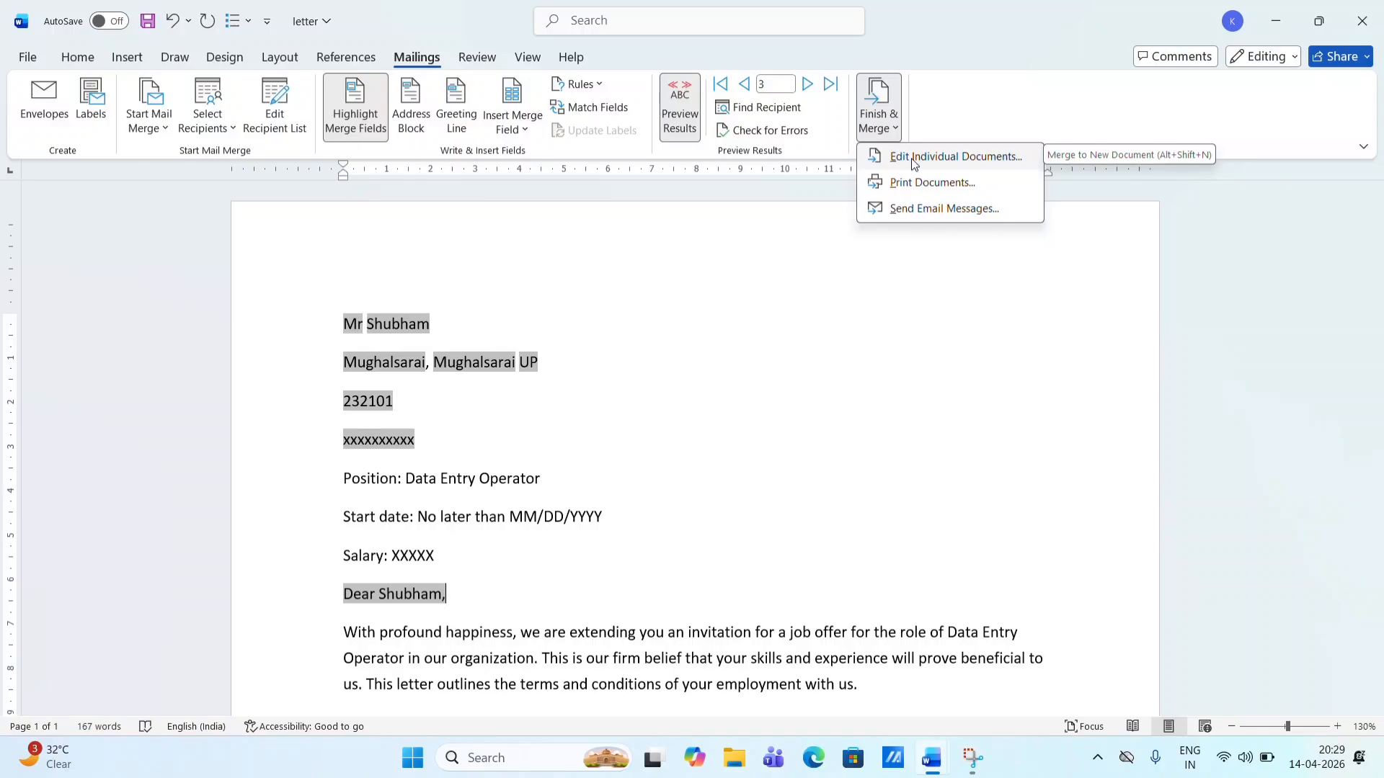
click(914, 160)
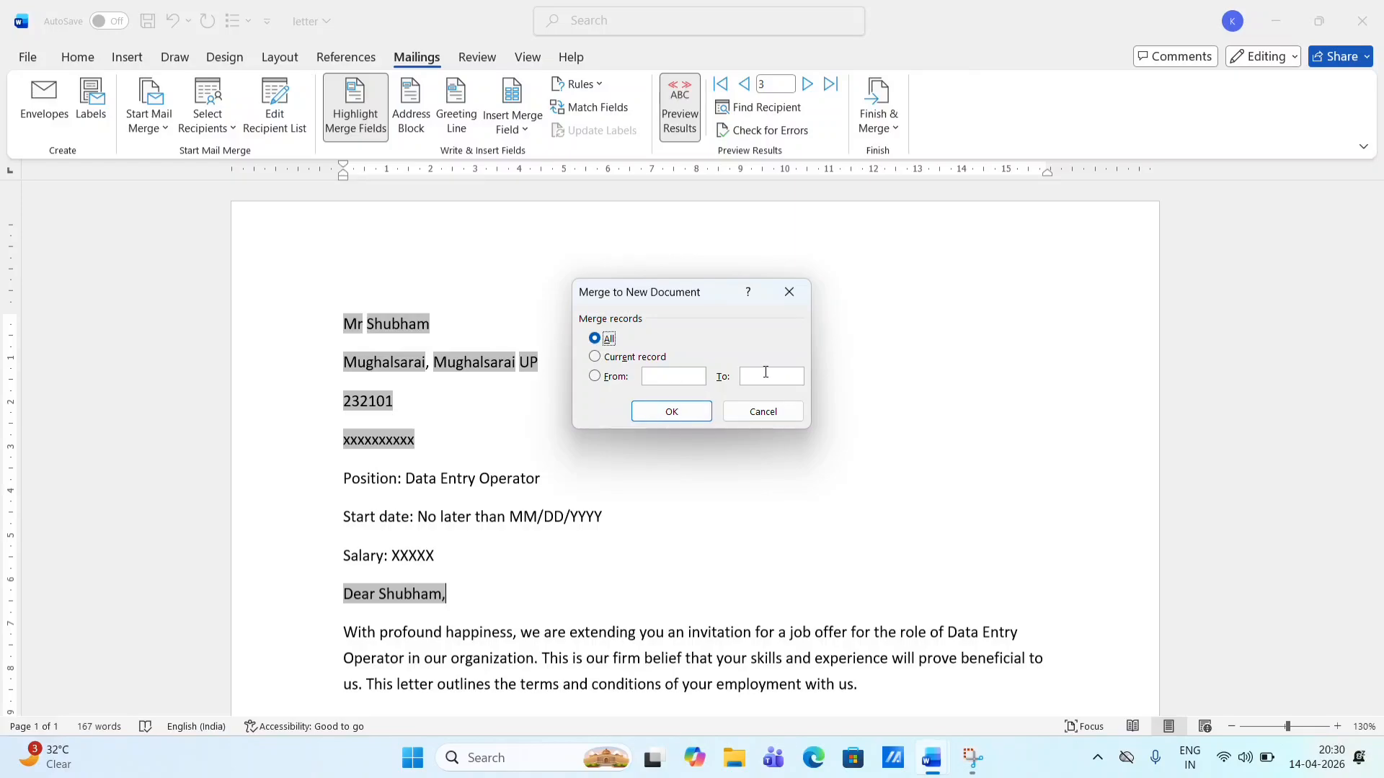
- Merge all records into Letters1 and scroll through its three personalized letter pages
click(671, 411)
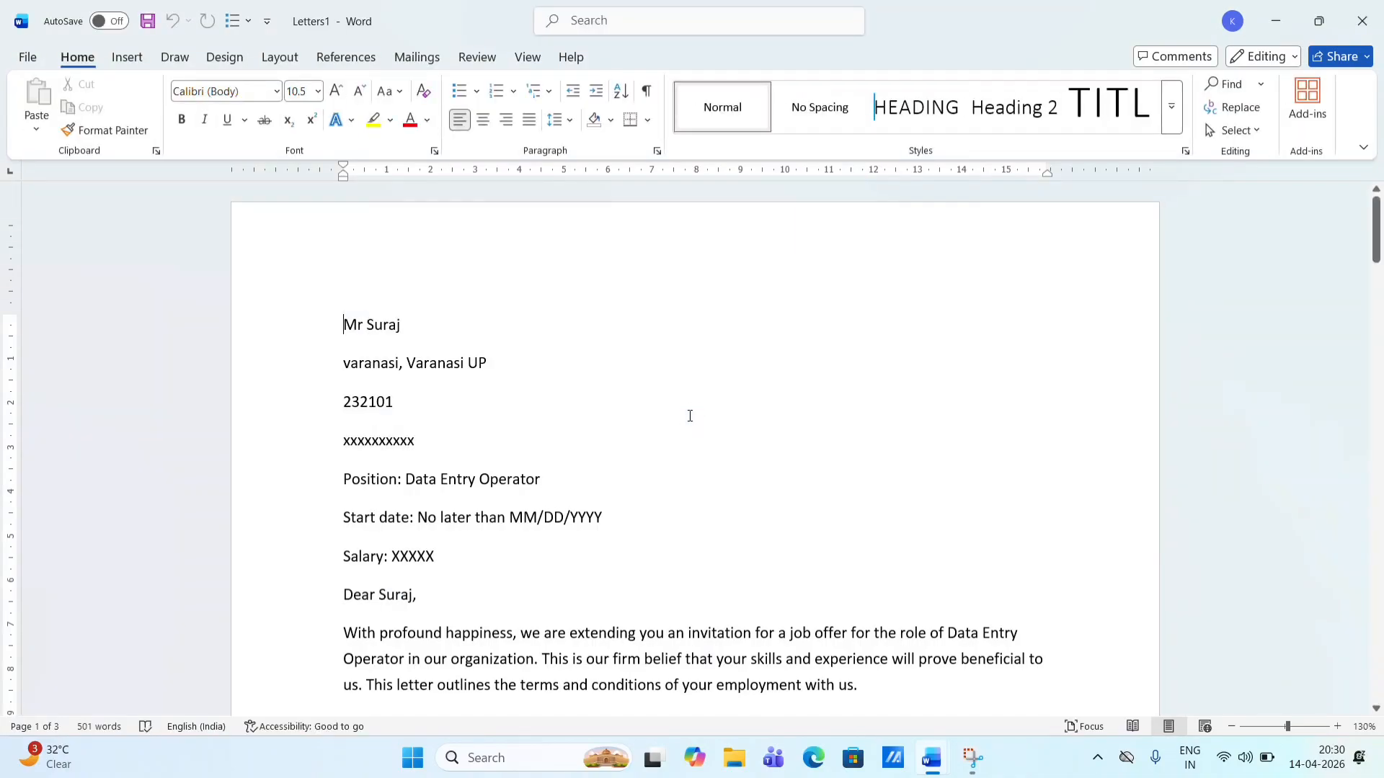
scroll(689, 416, down, 15)
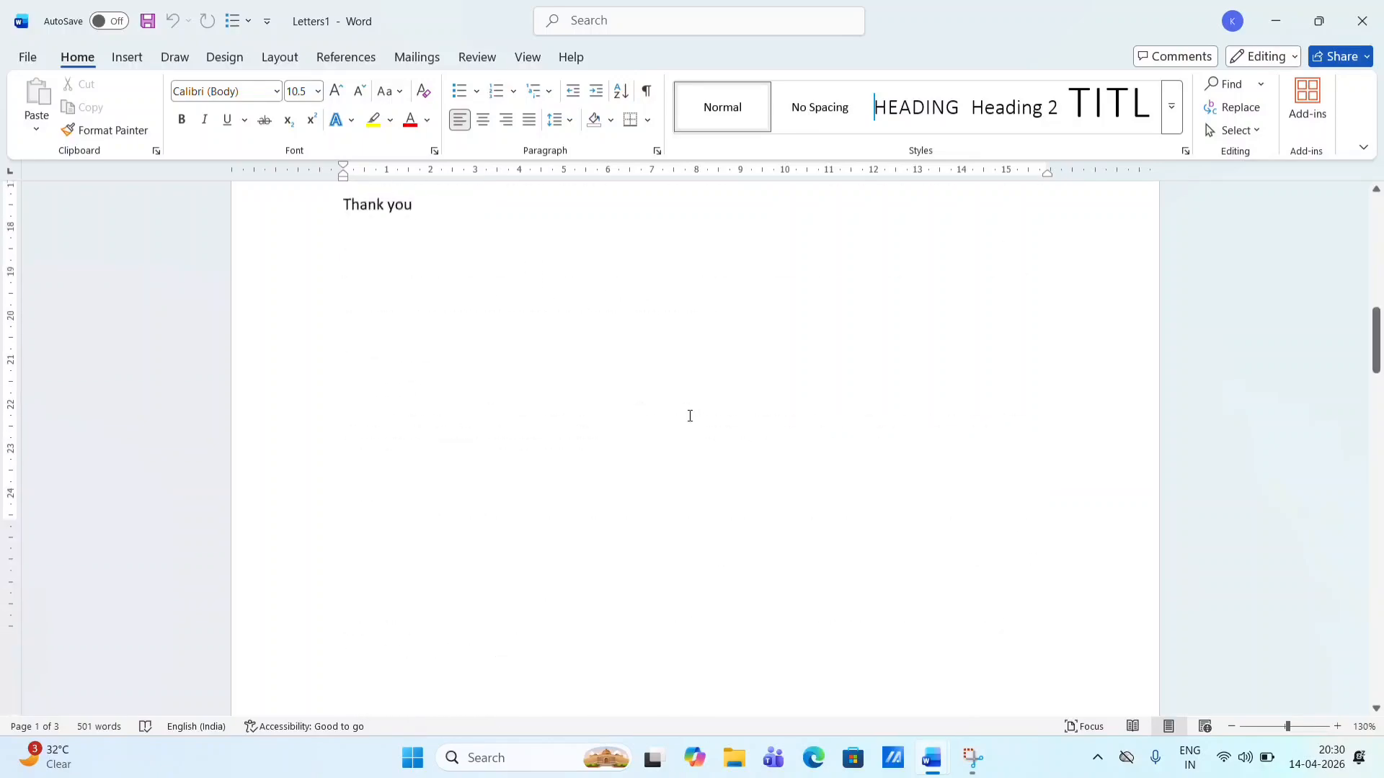
scroll(690, 416, down, 6)
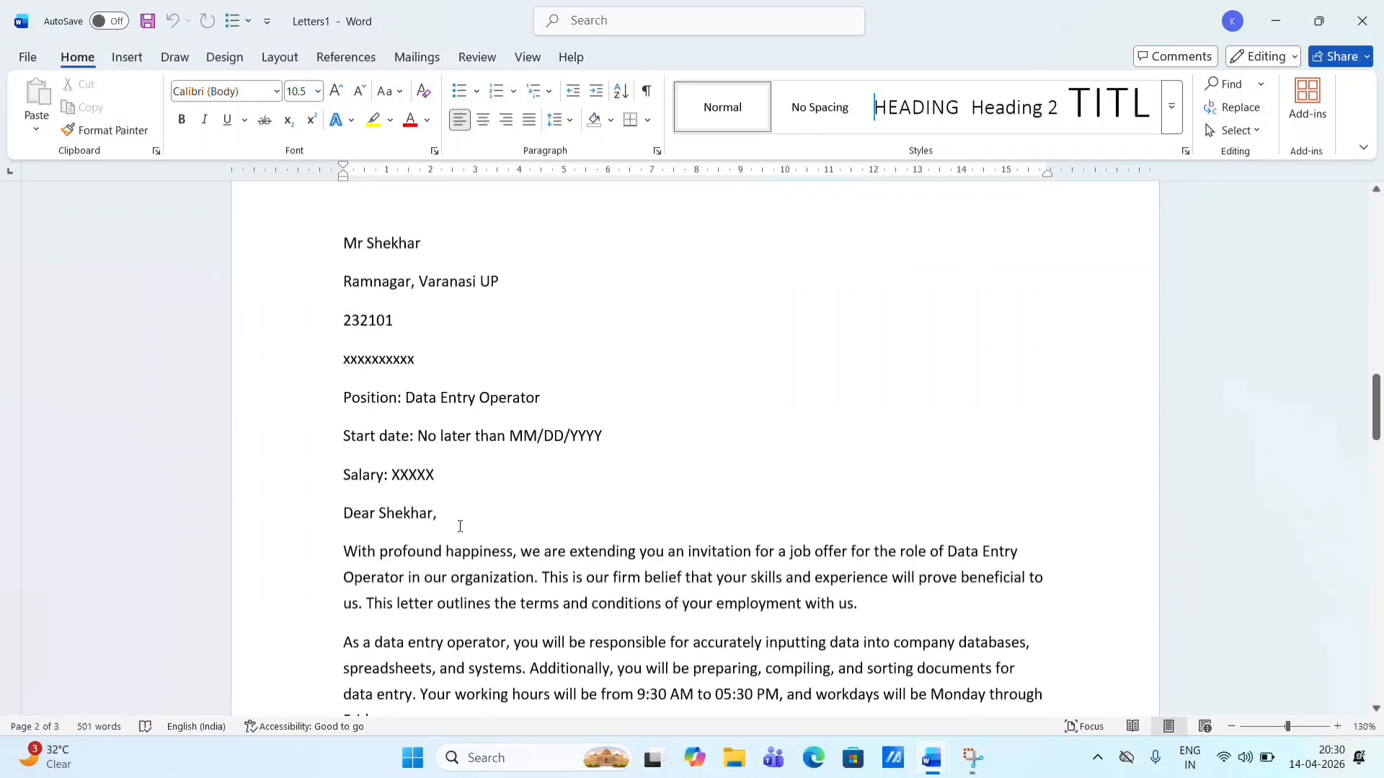
scroll(458, 529, down, 5)
scroll(458, 534, down, 10)
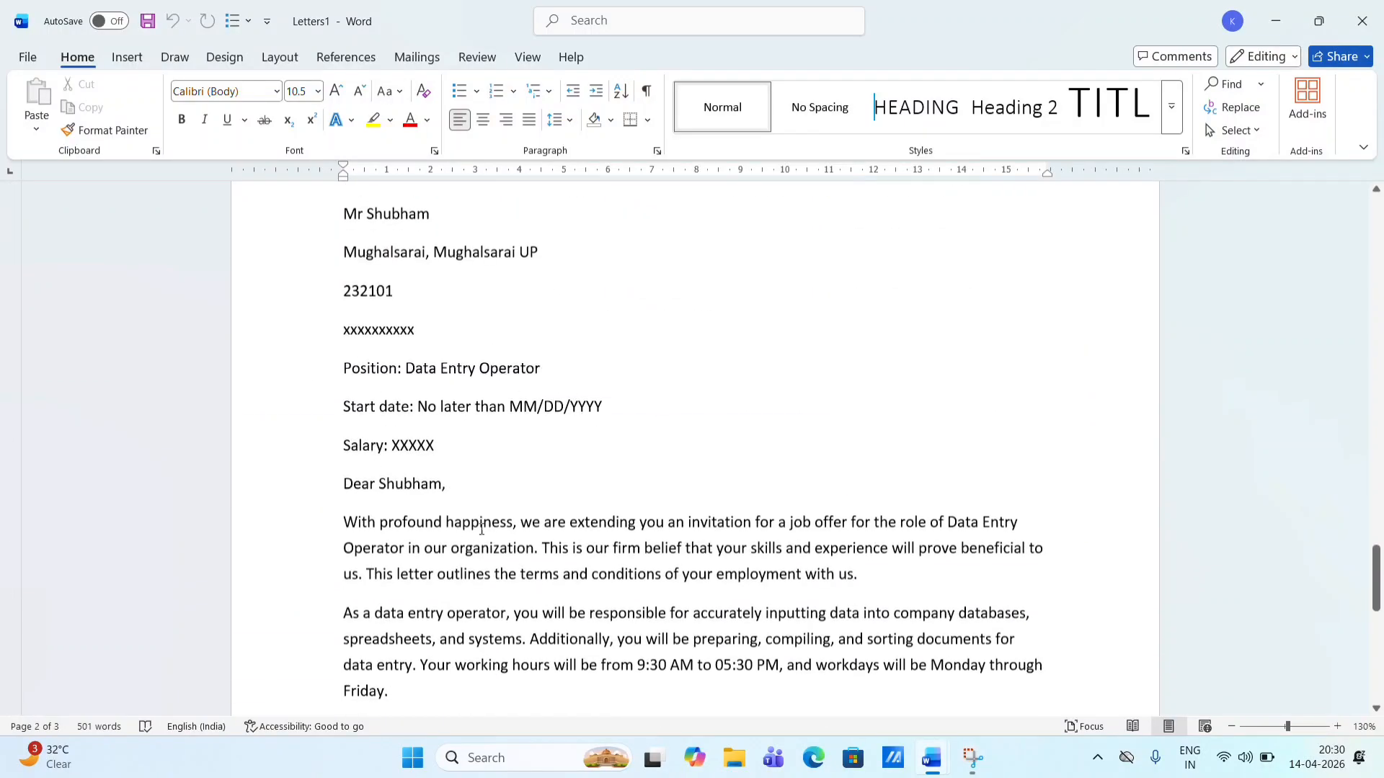
scroll(612, 516, up, 20)
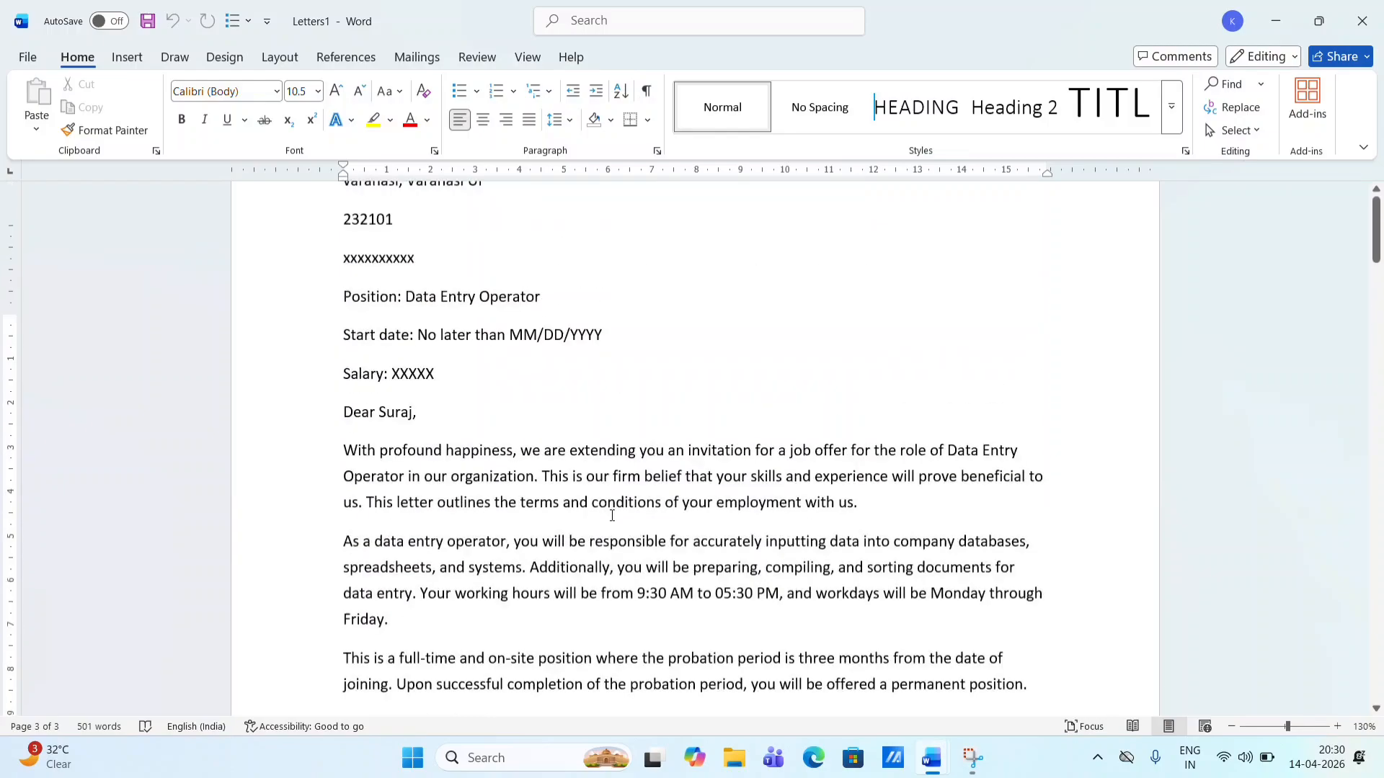